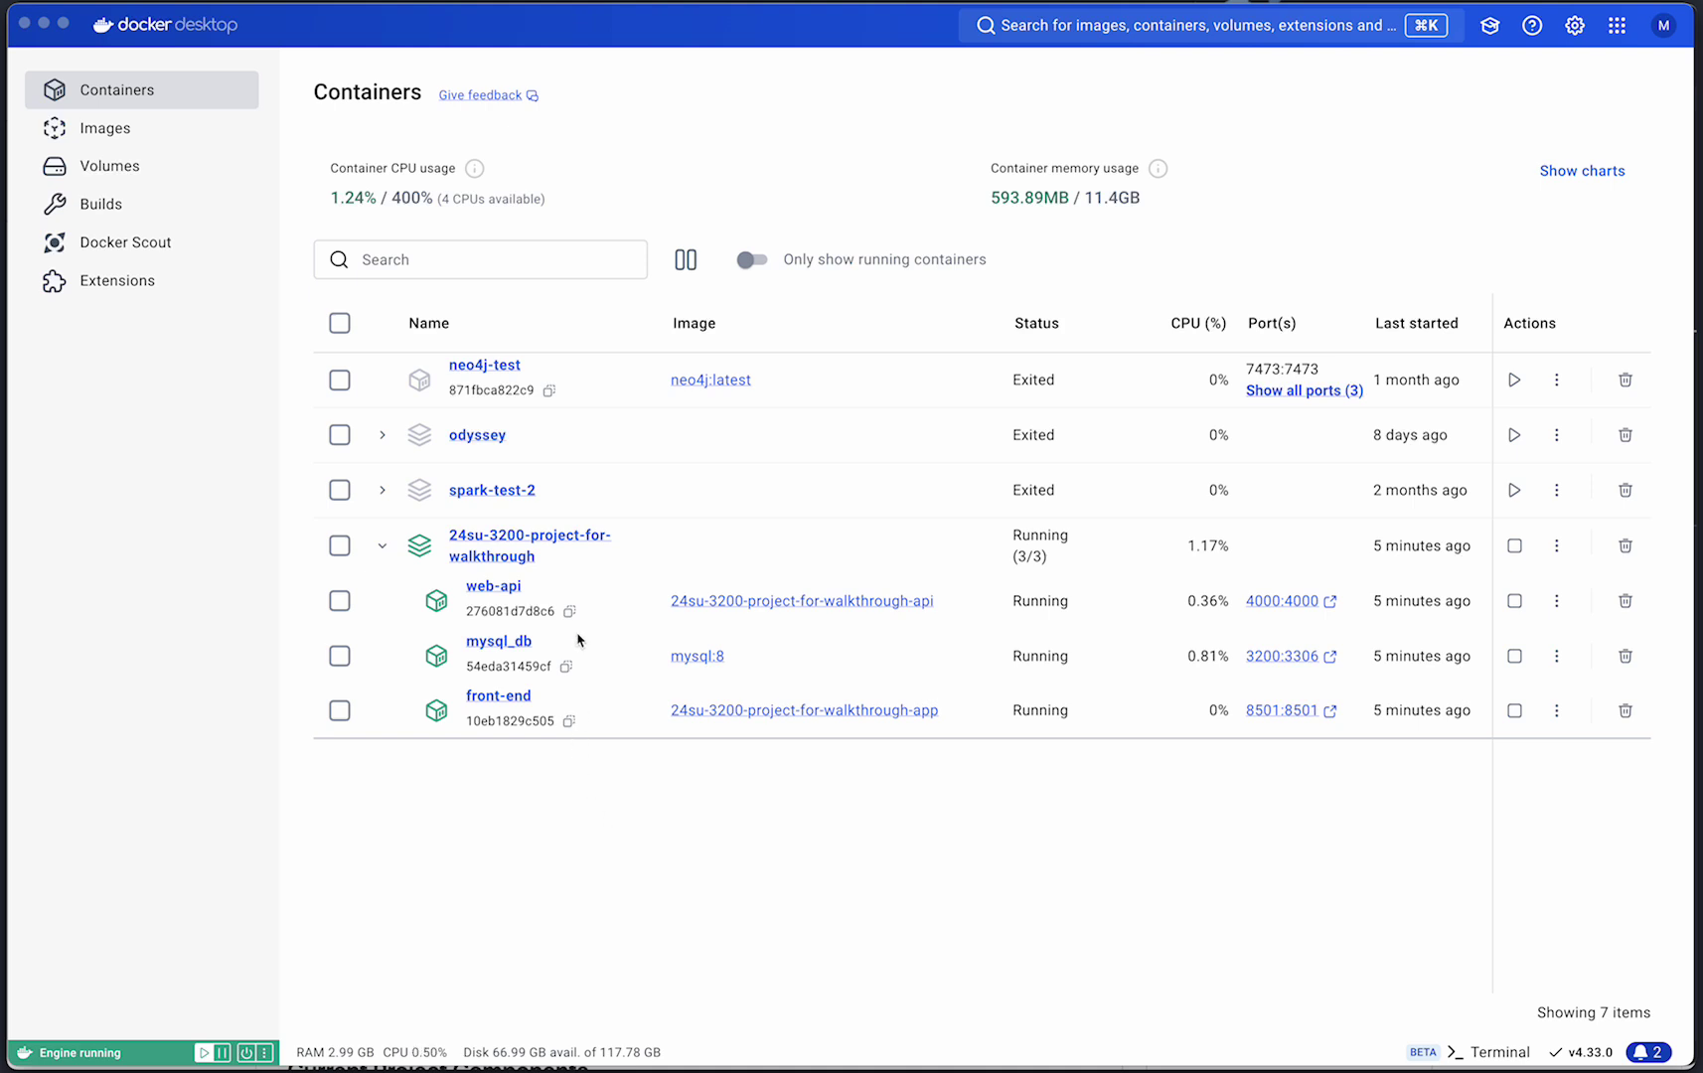
- View the logs of the web-api and front-end containers, and return to the container list
left_click(497, 586)
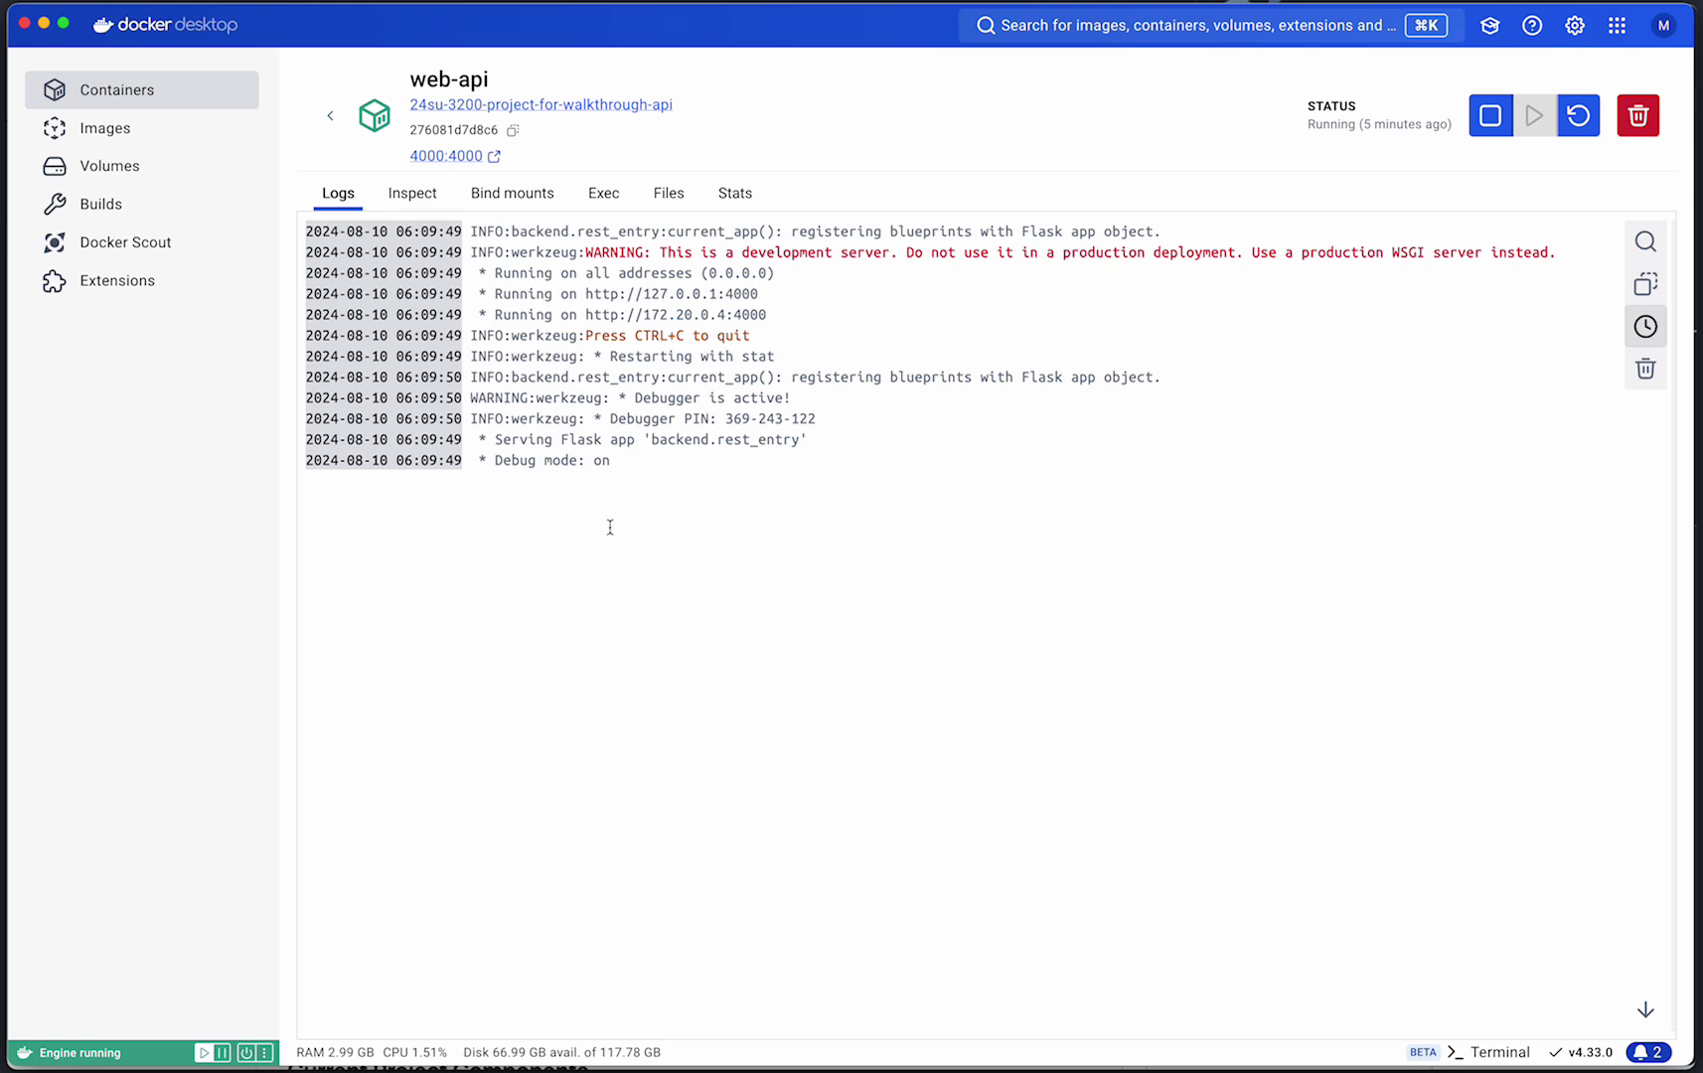
left_click_drag(428, 78, 487, 76)
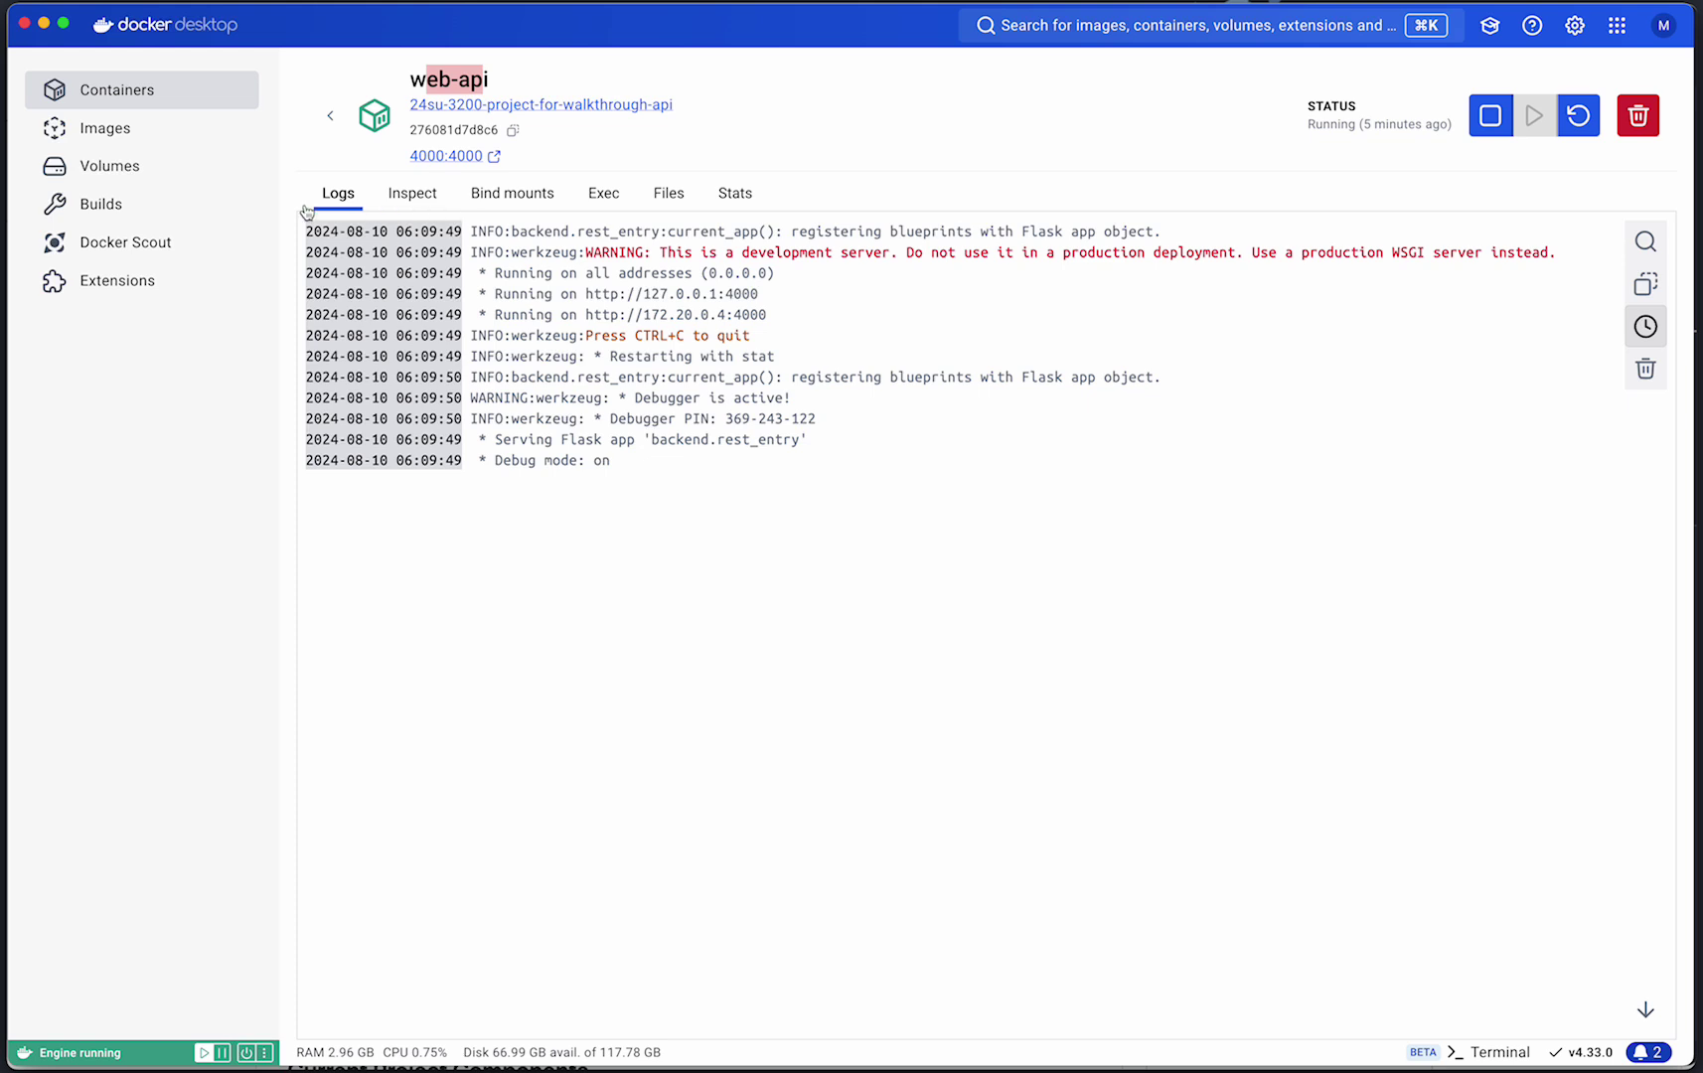
left_click(331, 116)
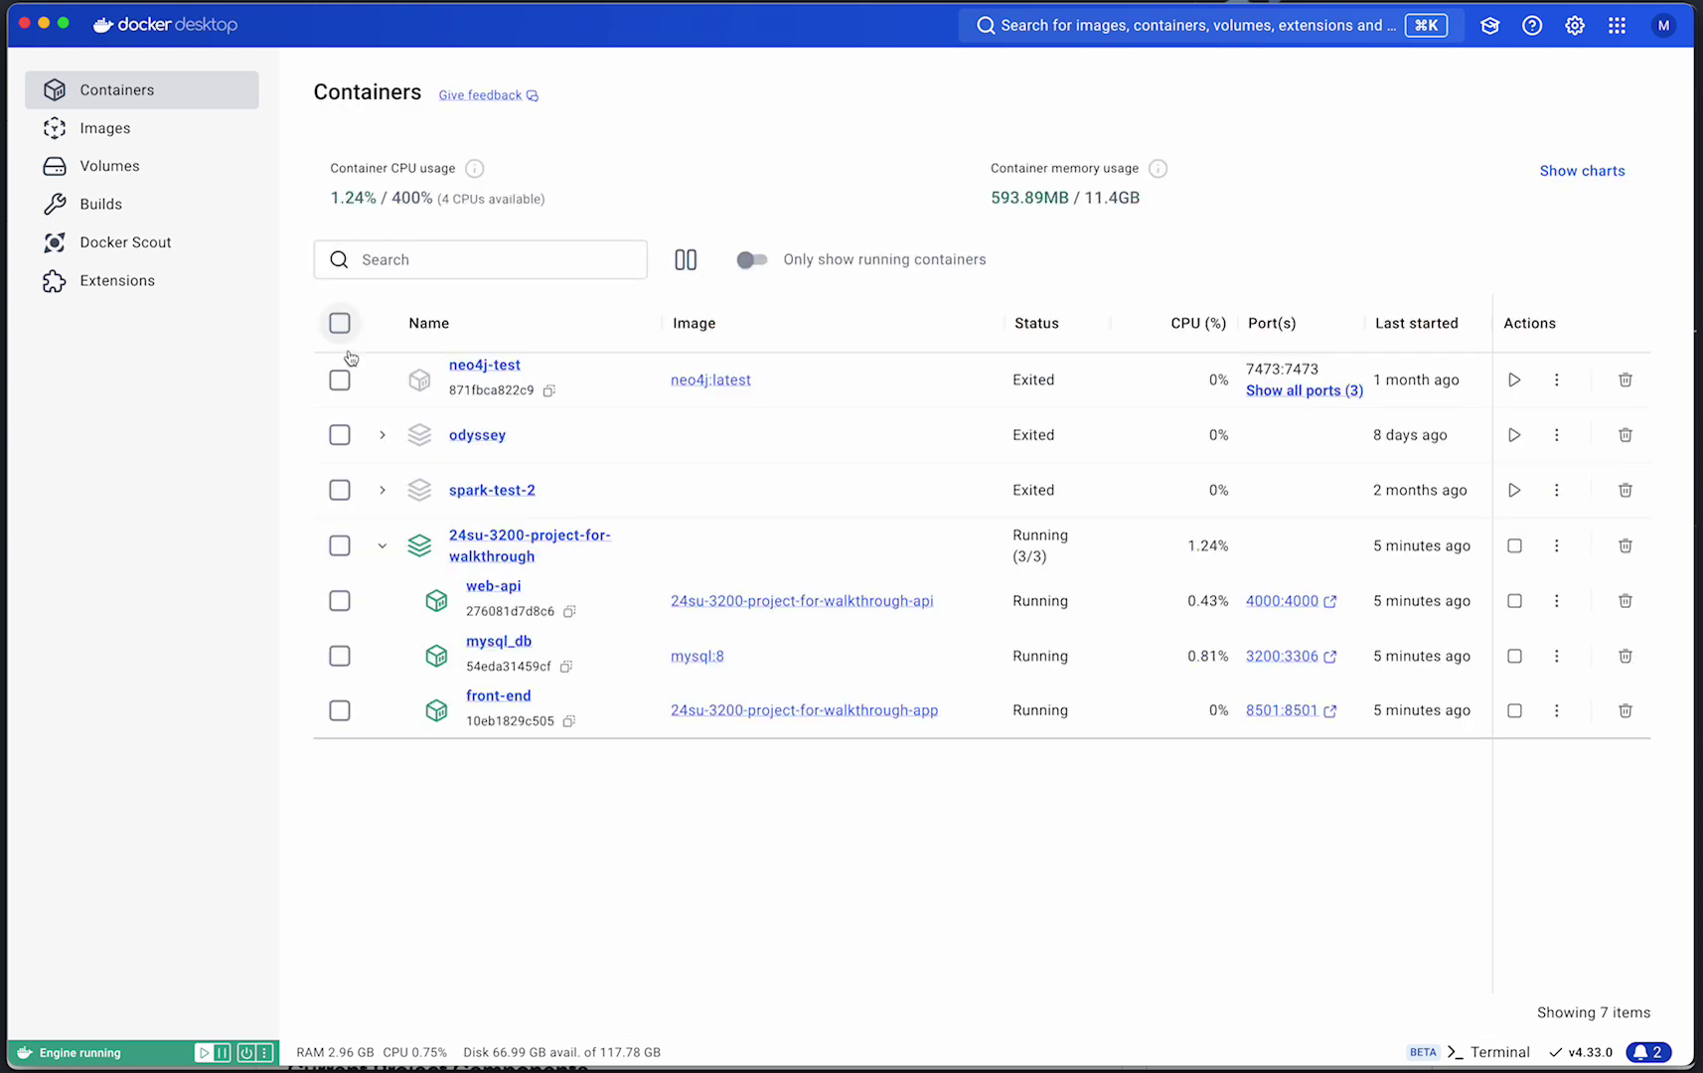
left_click(497, 699)
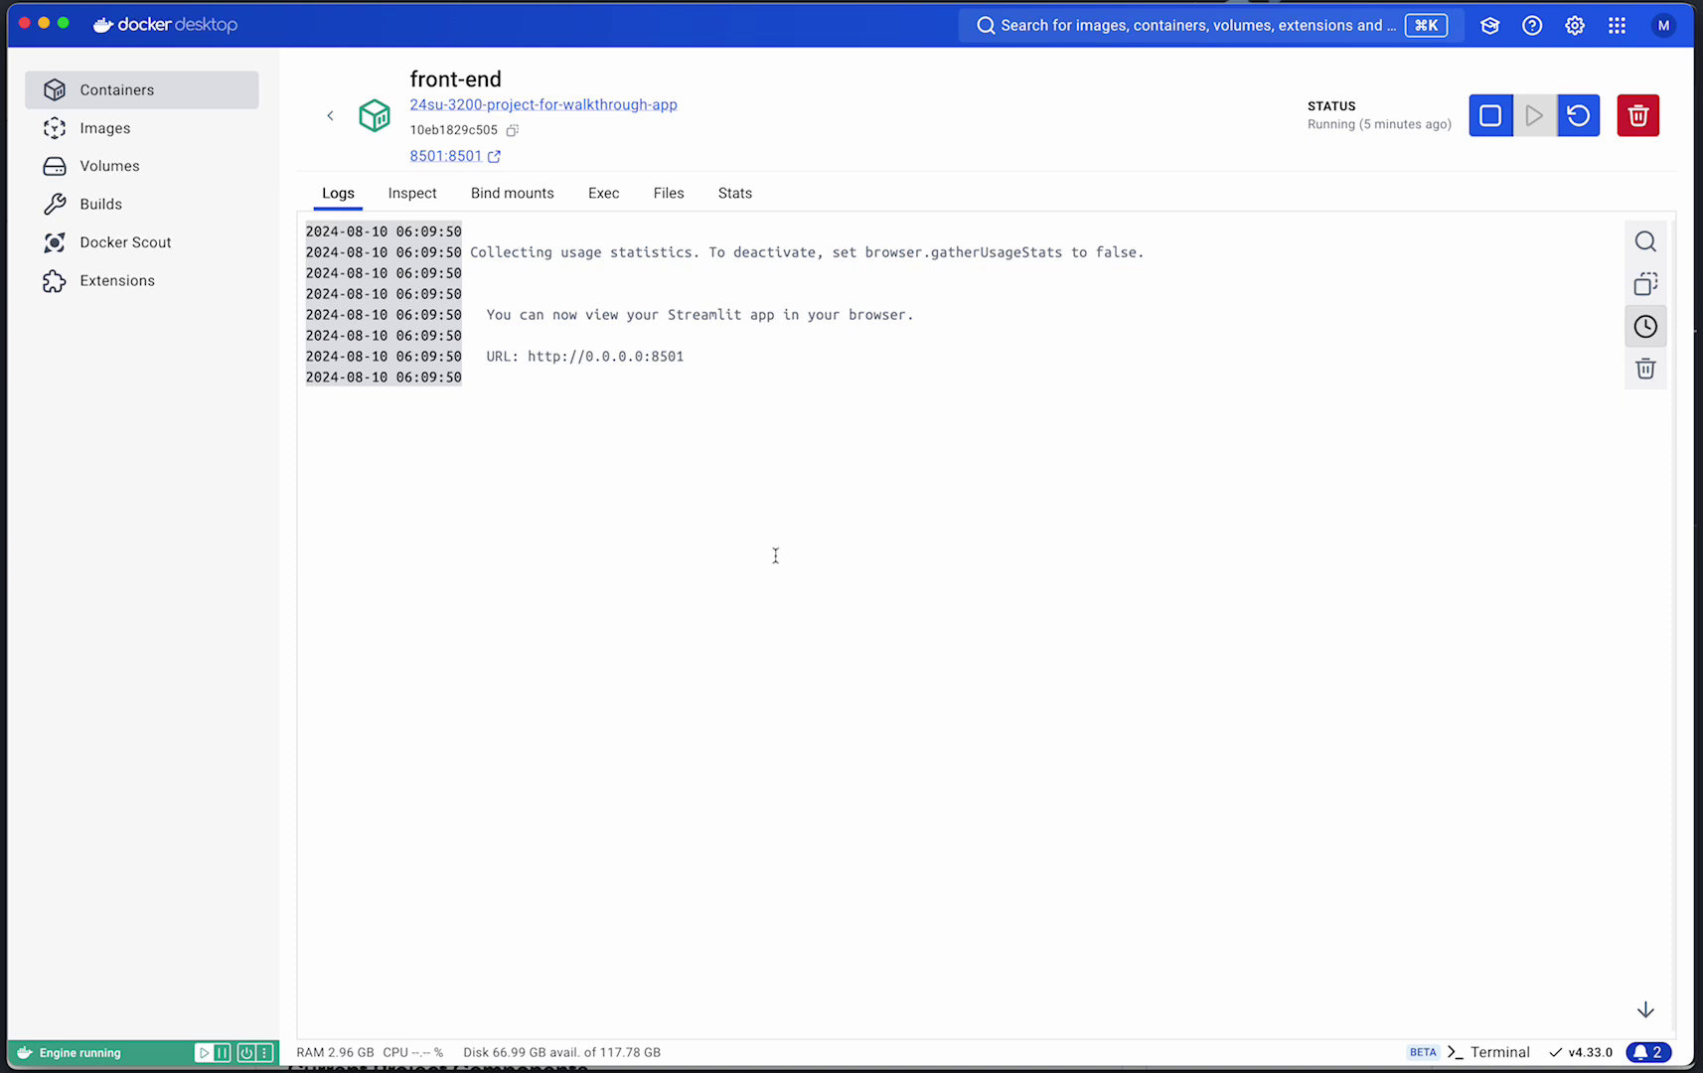
left_click(329, 122)
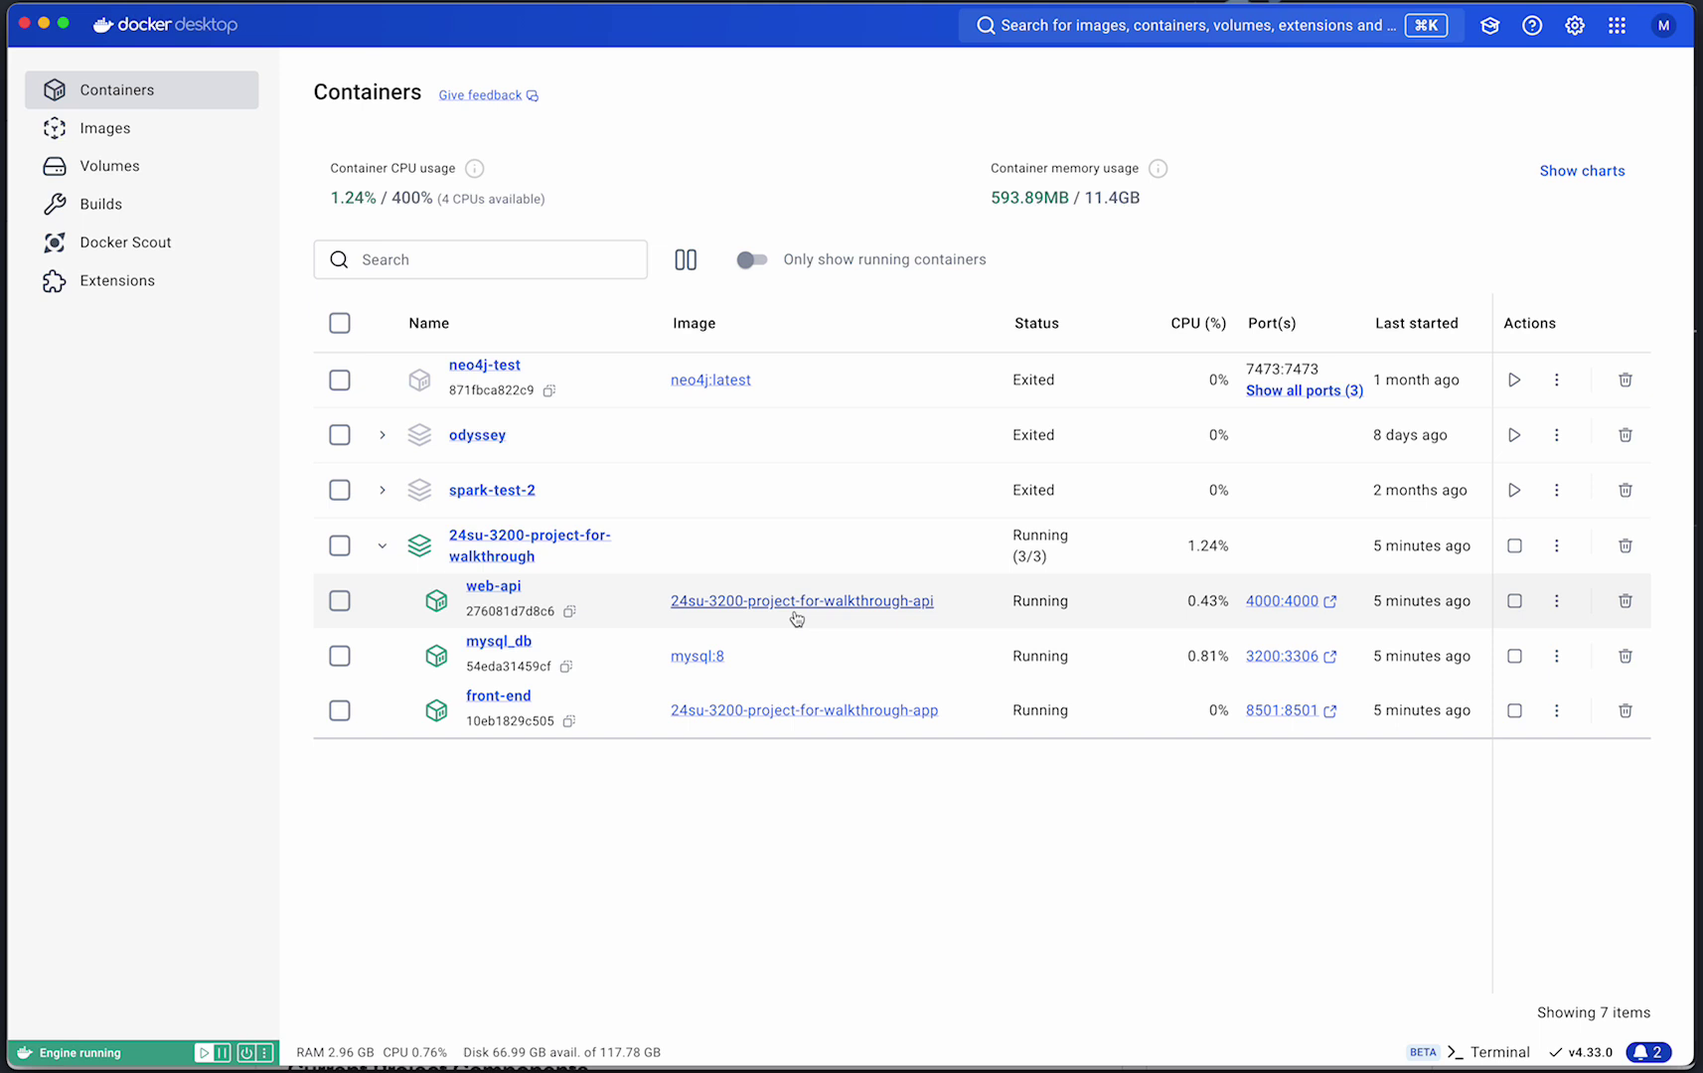
- Open the mysql_db container's logs and highlight the entry about the finished MySQL init process
left_click(523, 646)
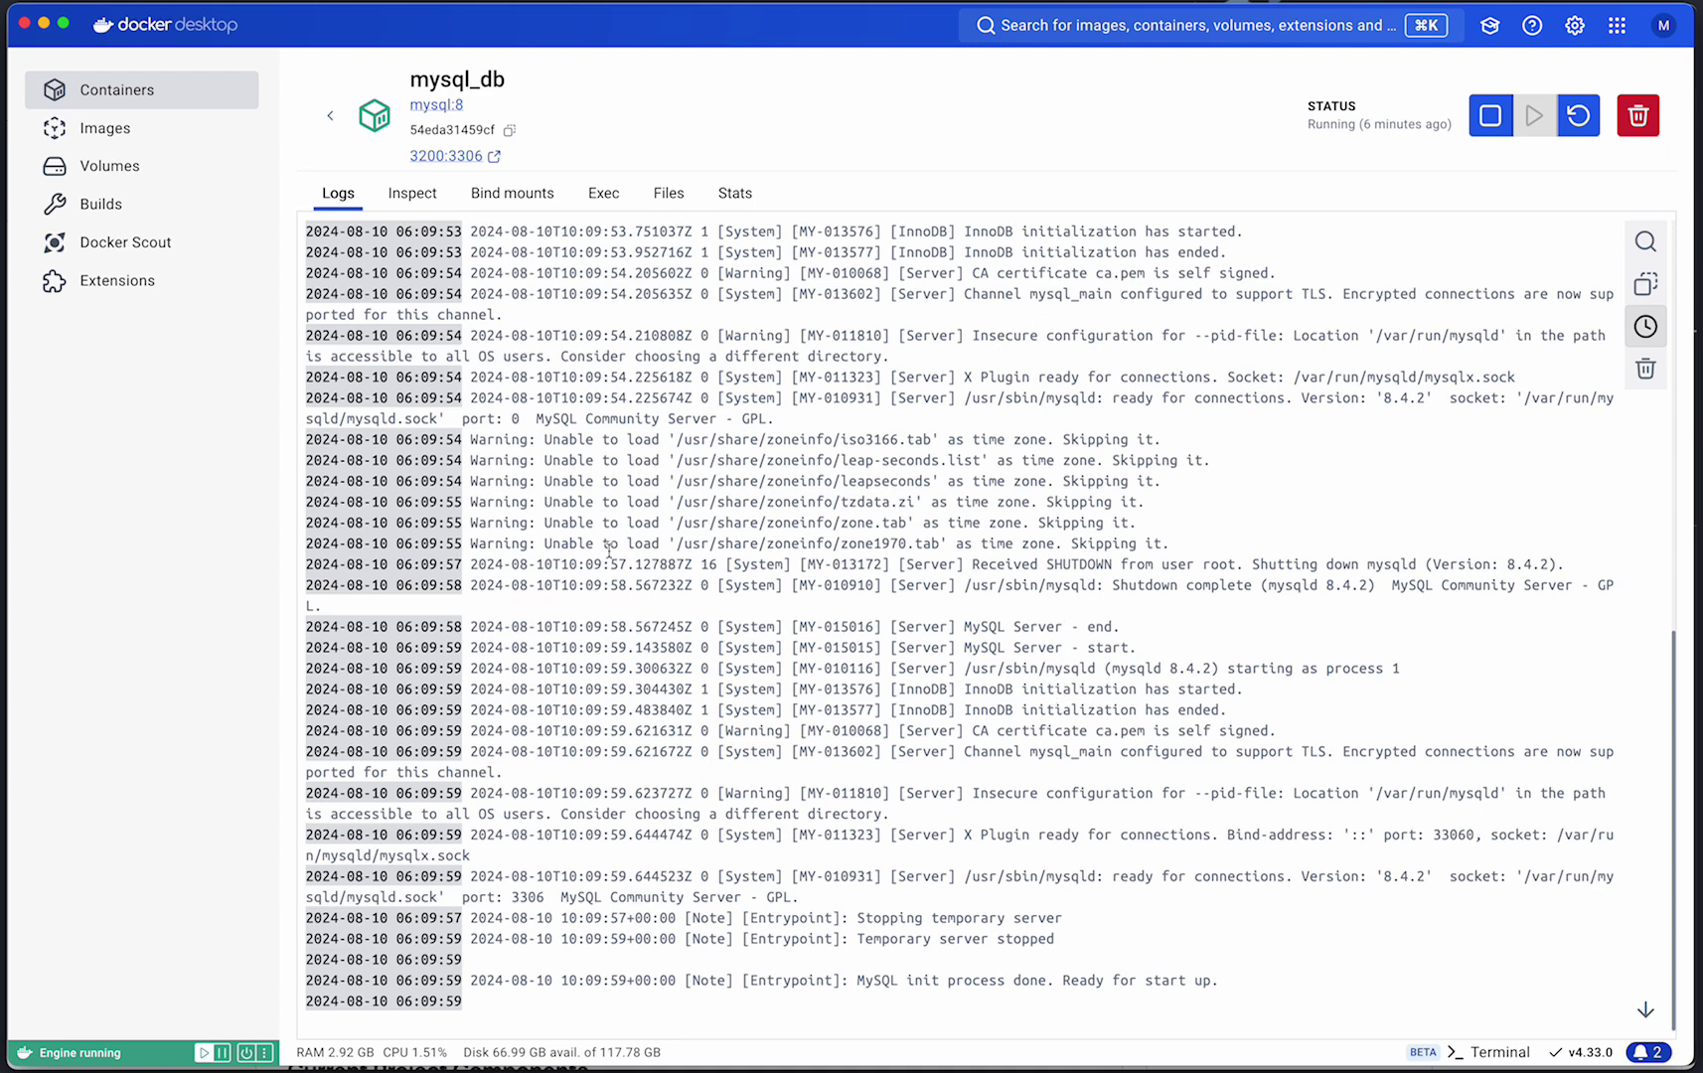
scroll(805, 624, "up", 5)
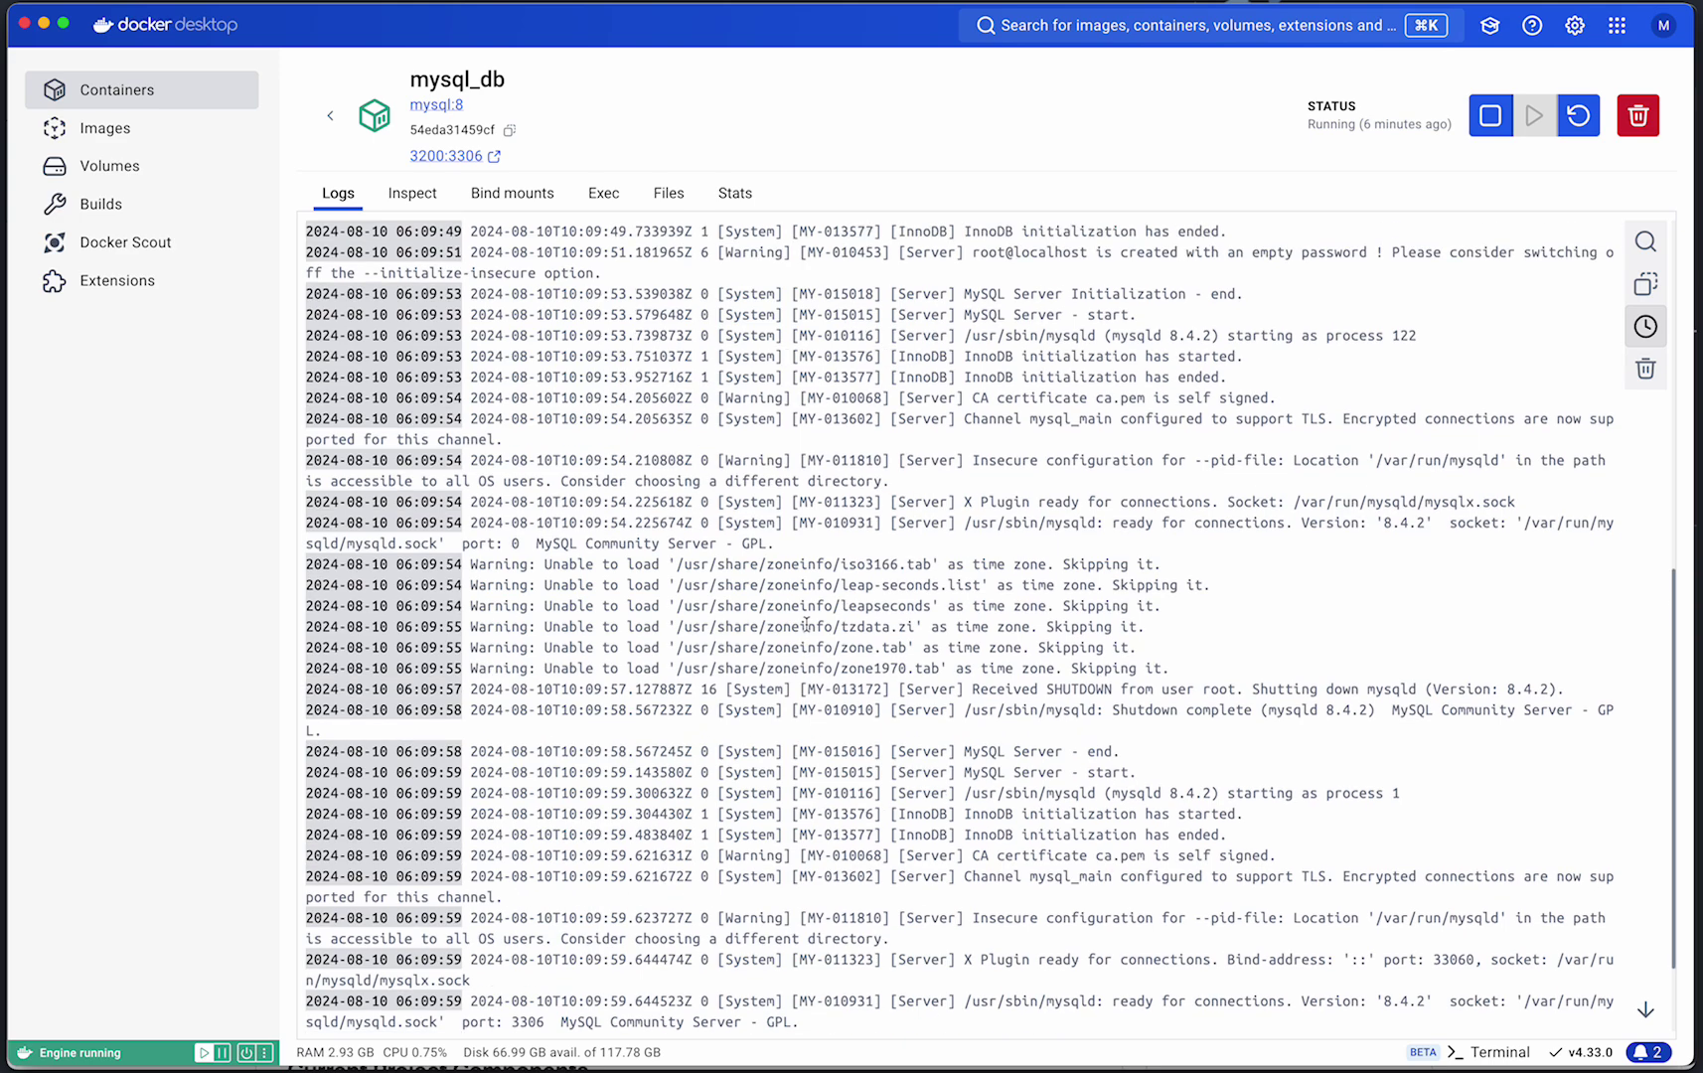
scroll(806, 623, "up", 10)
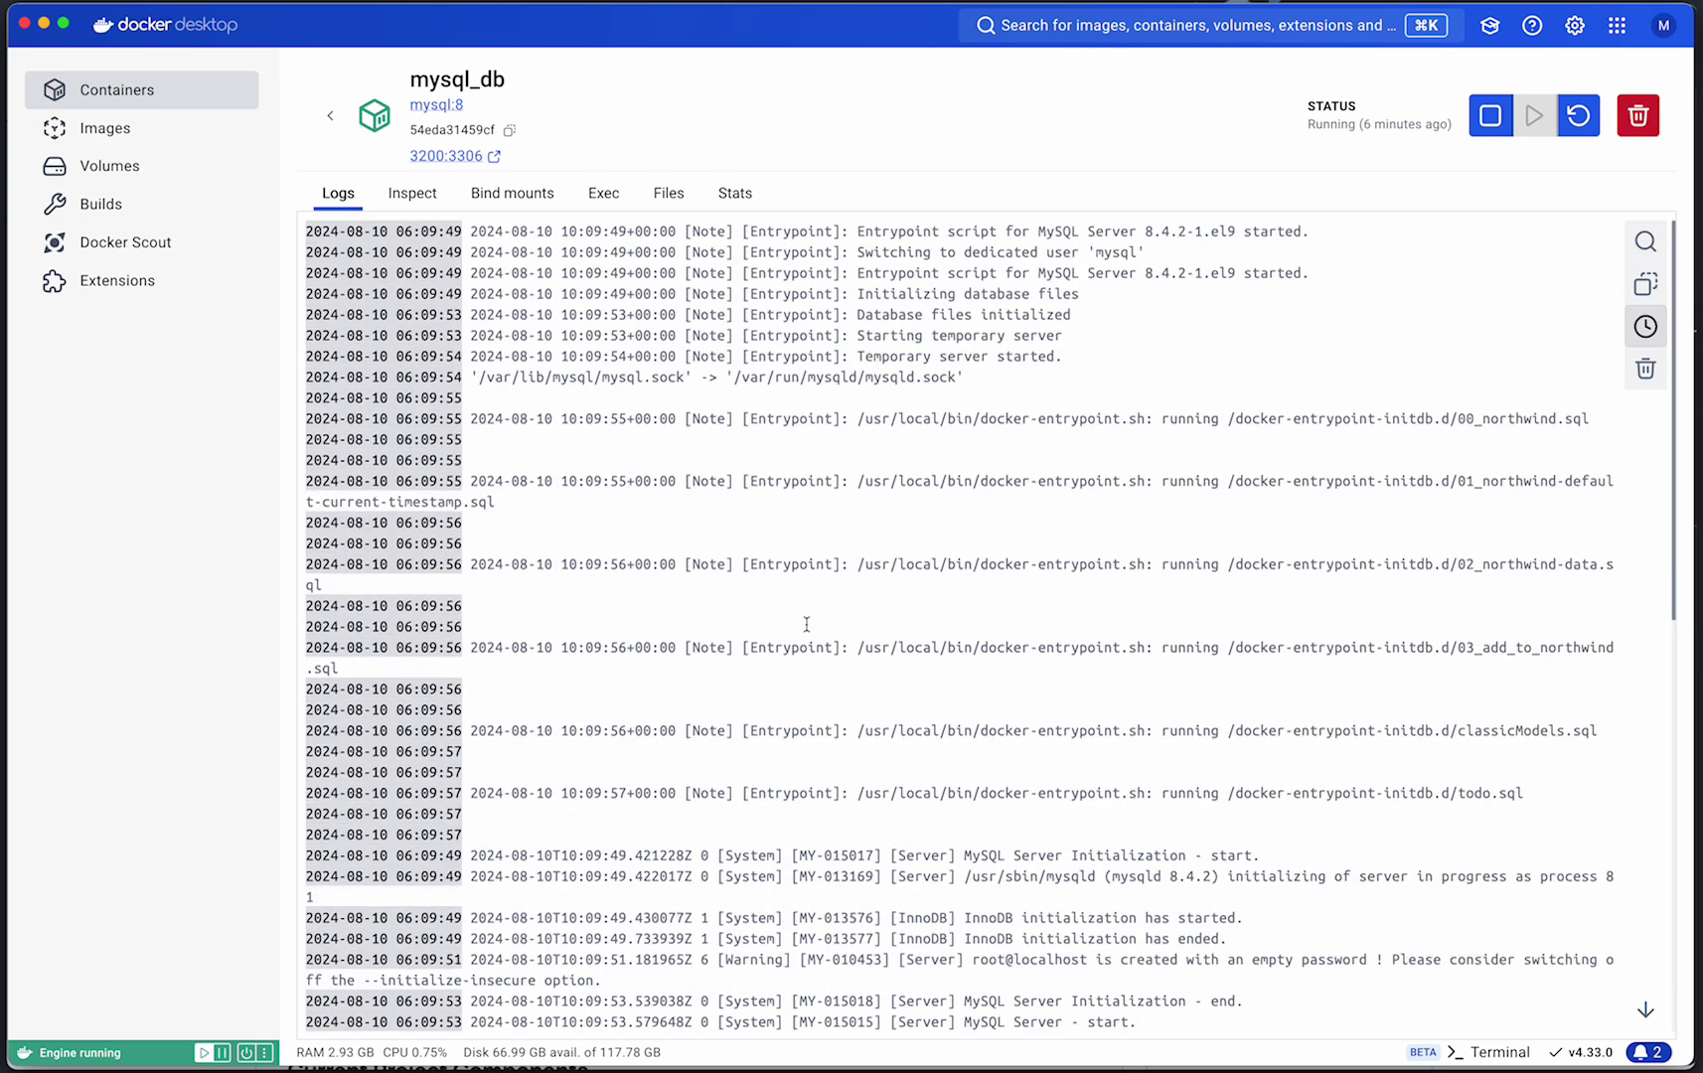
scroll(762, 696, "down", 12)
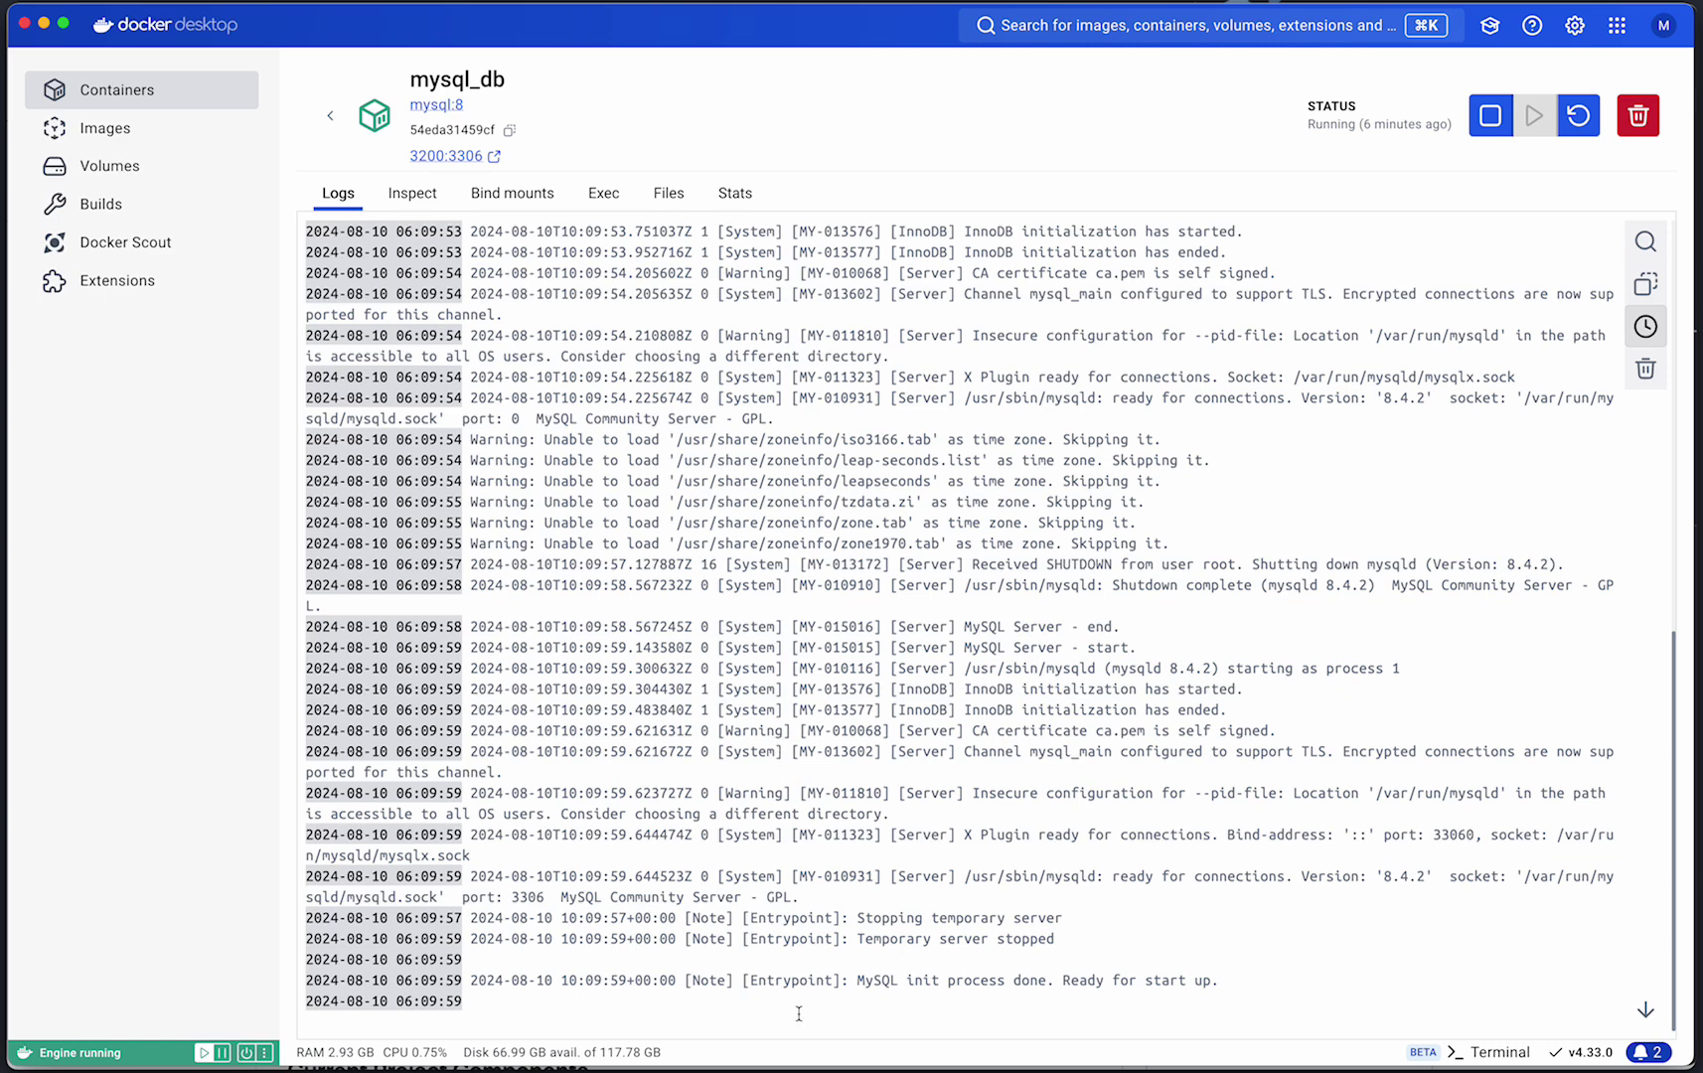
left_click_drag(807, 982, 1211, 982)
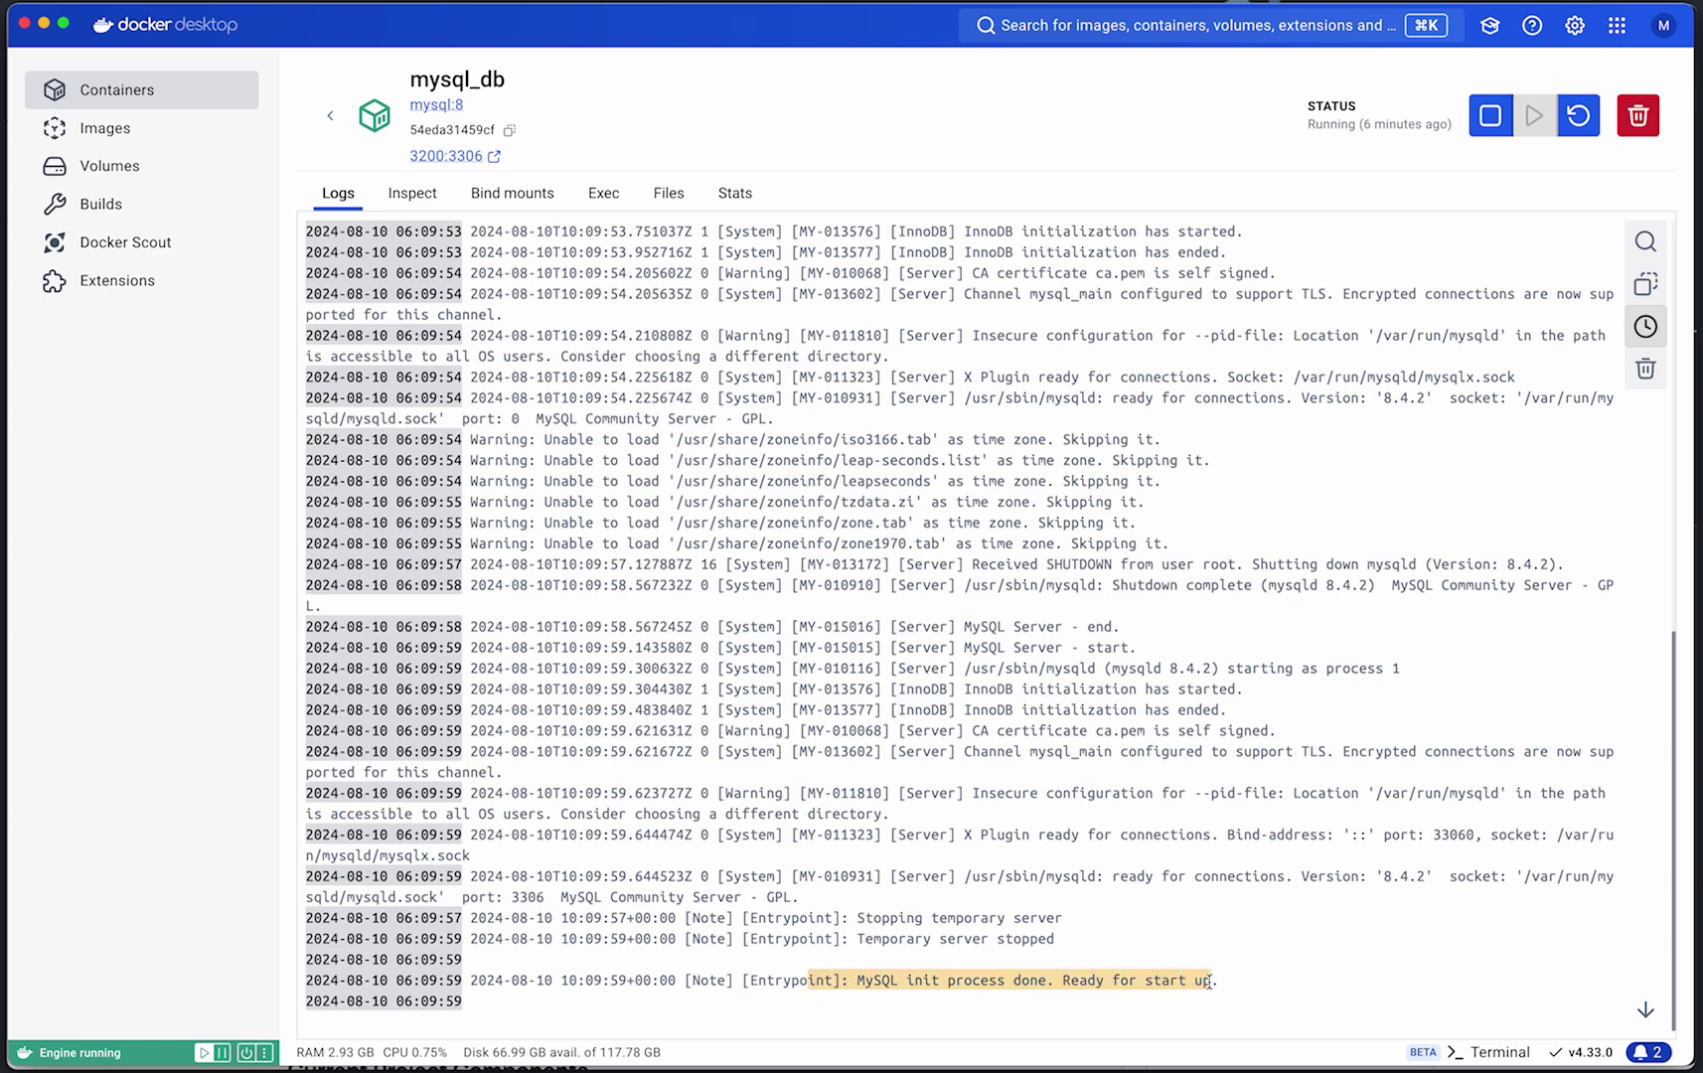
- Review the log entries for the SQL scripts run from docker-entrypoint-initdb.d, and return to the container list
scroll(1090, 757, "up", 8)
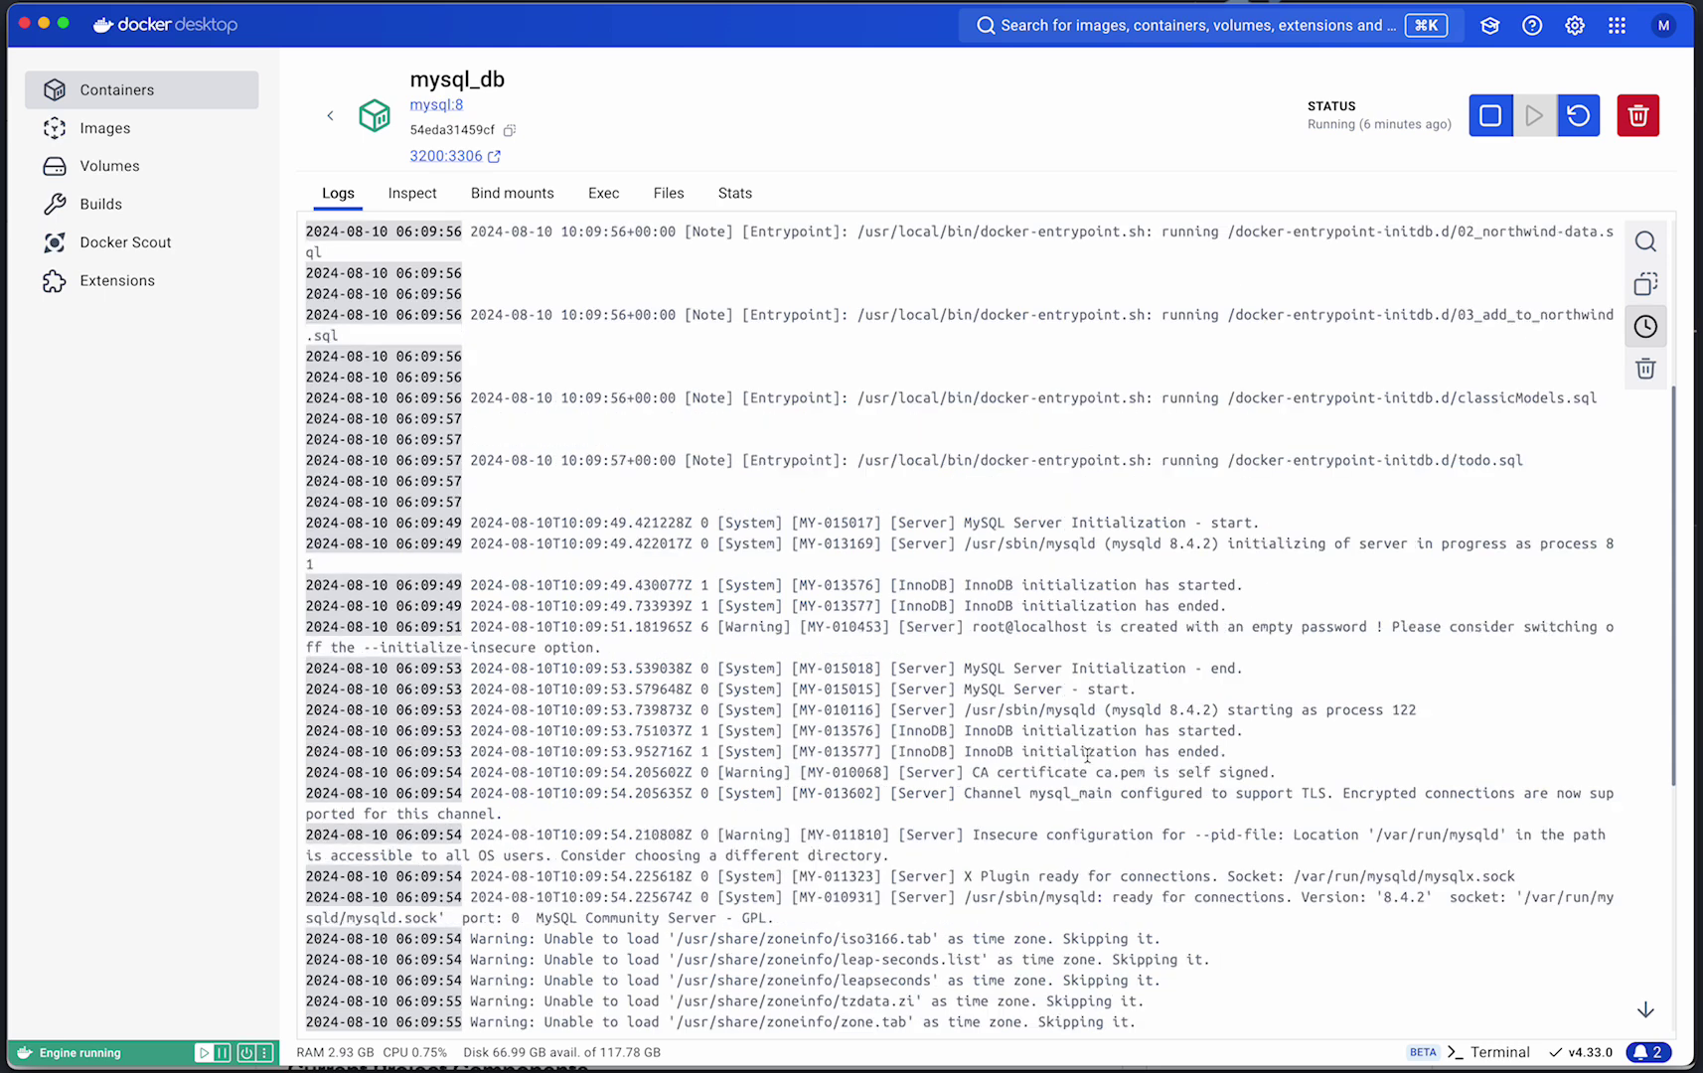
scroll(1088, 755, "up", 3)
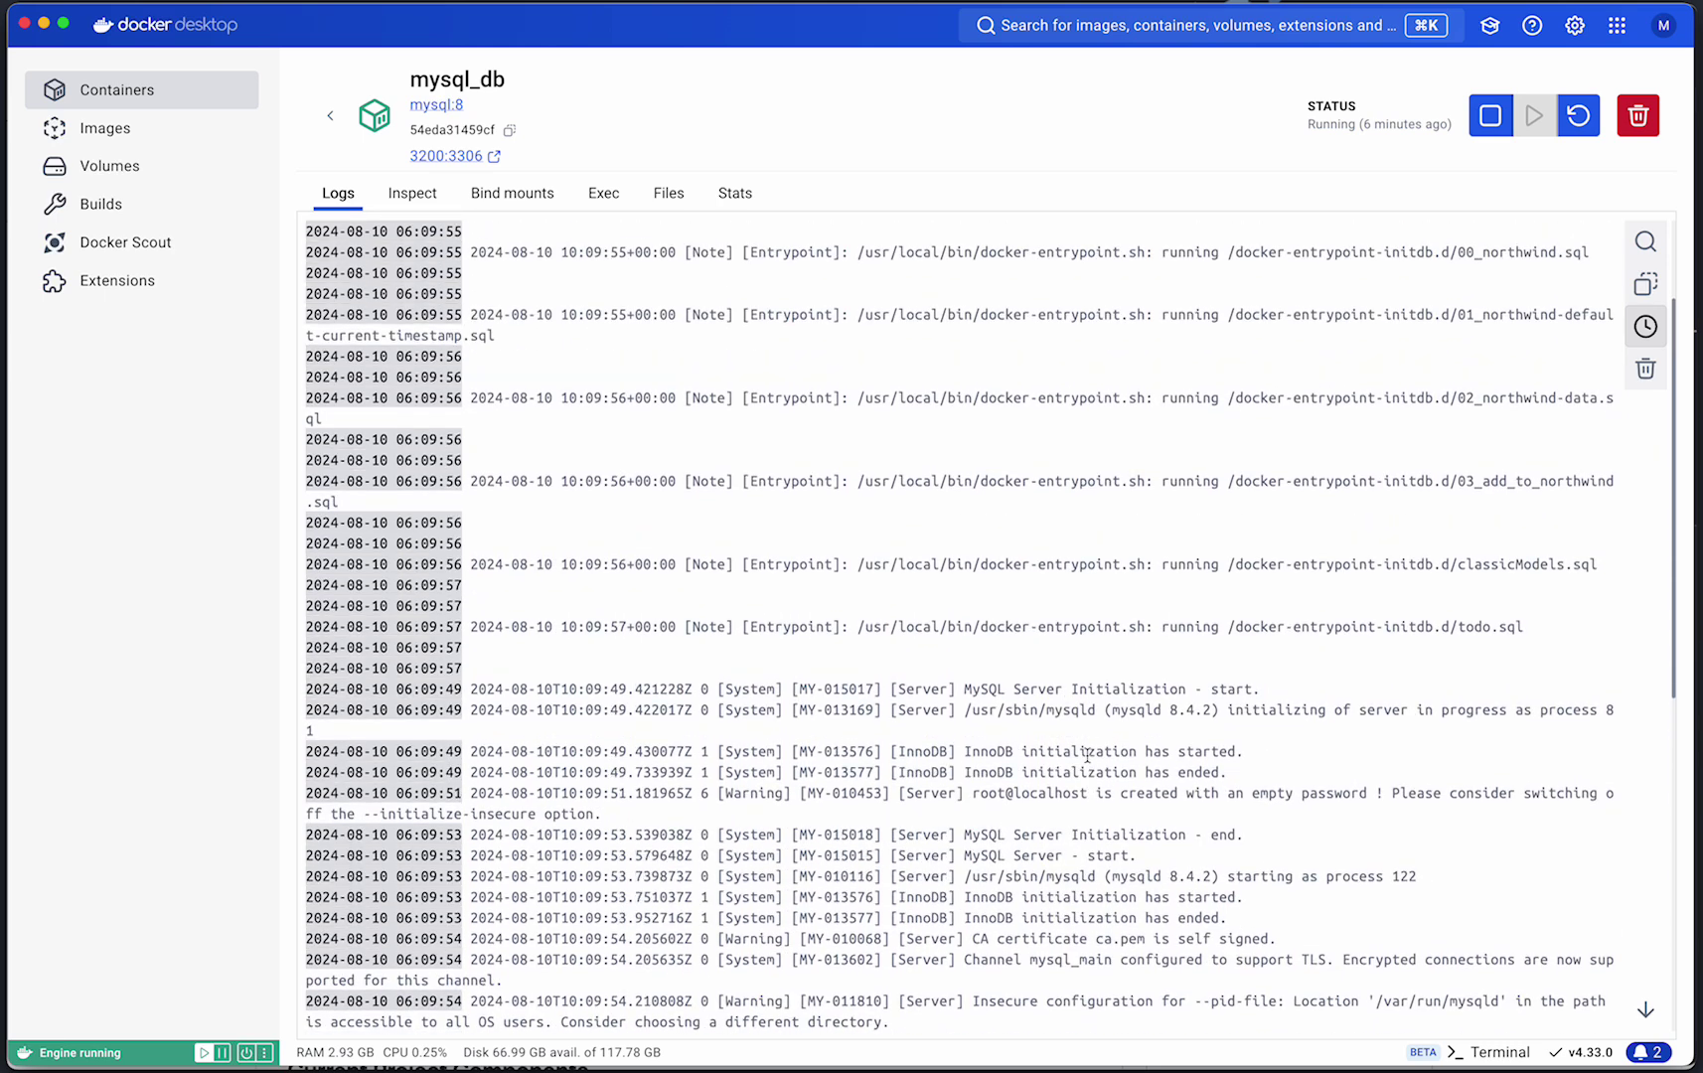
scroll(1087, 756, "up", 2)
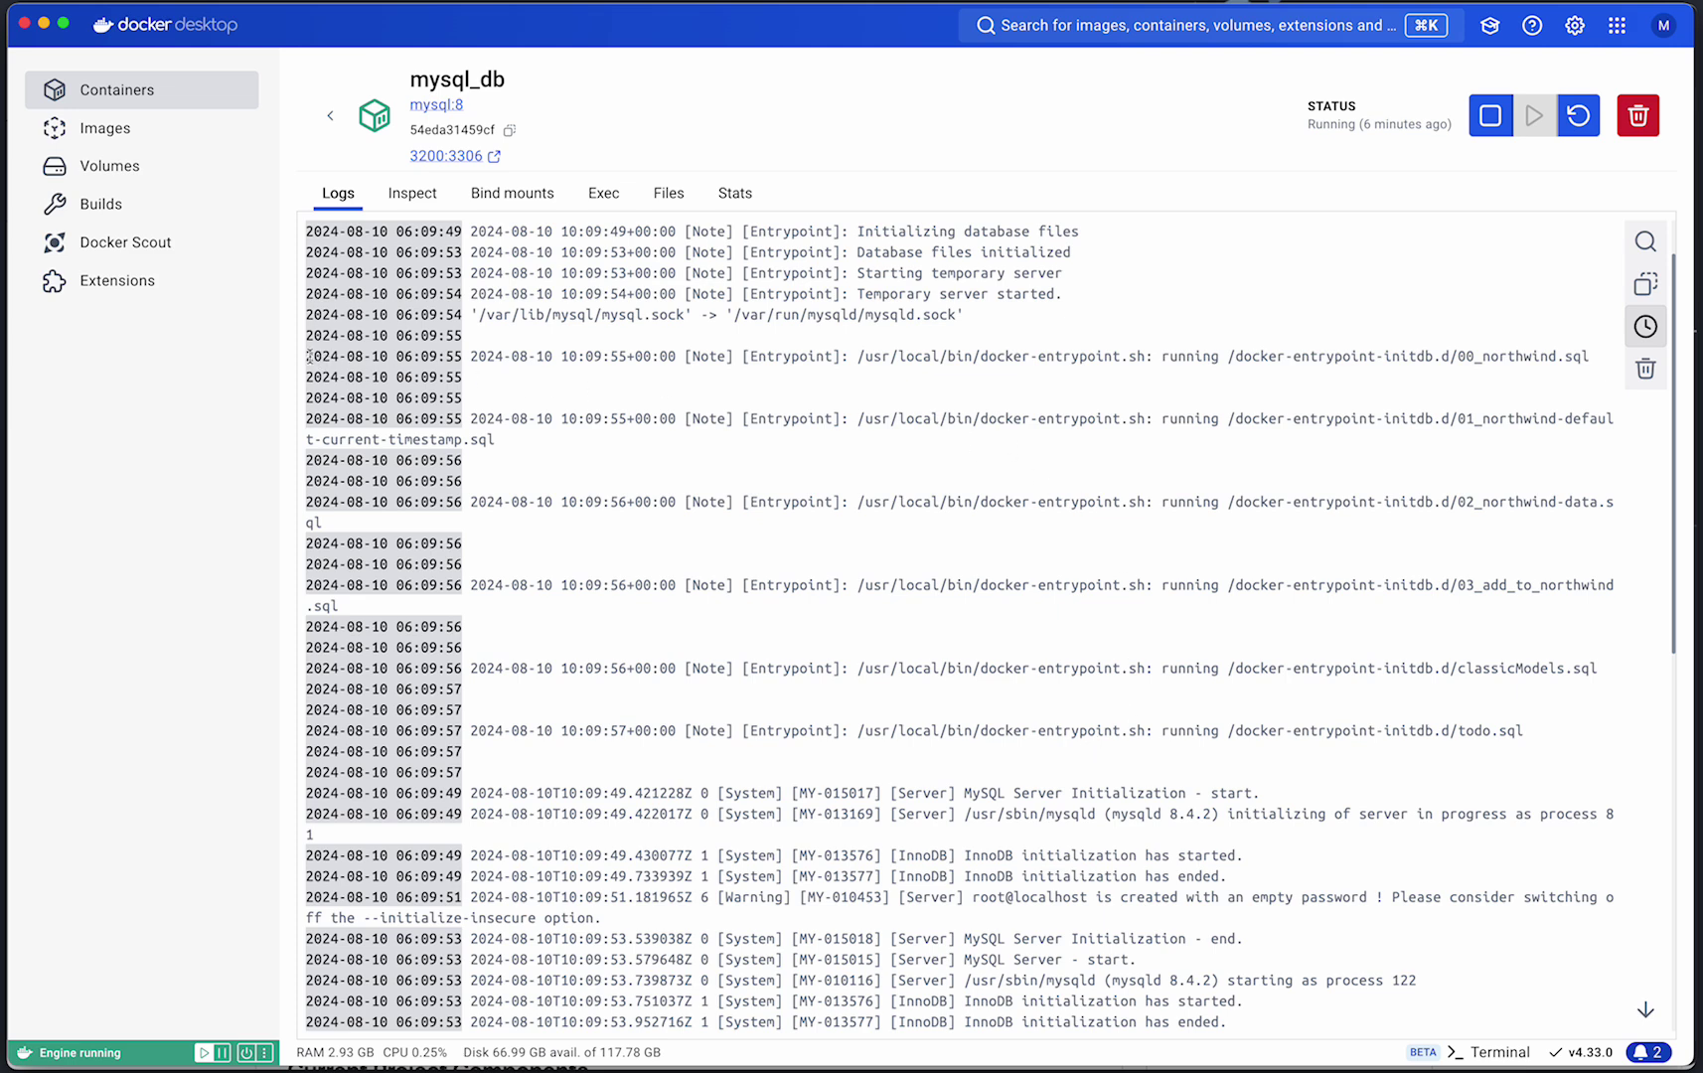
left_click_drag(308, 356, 1547, 731)
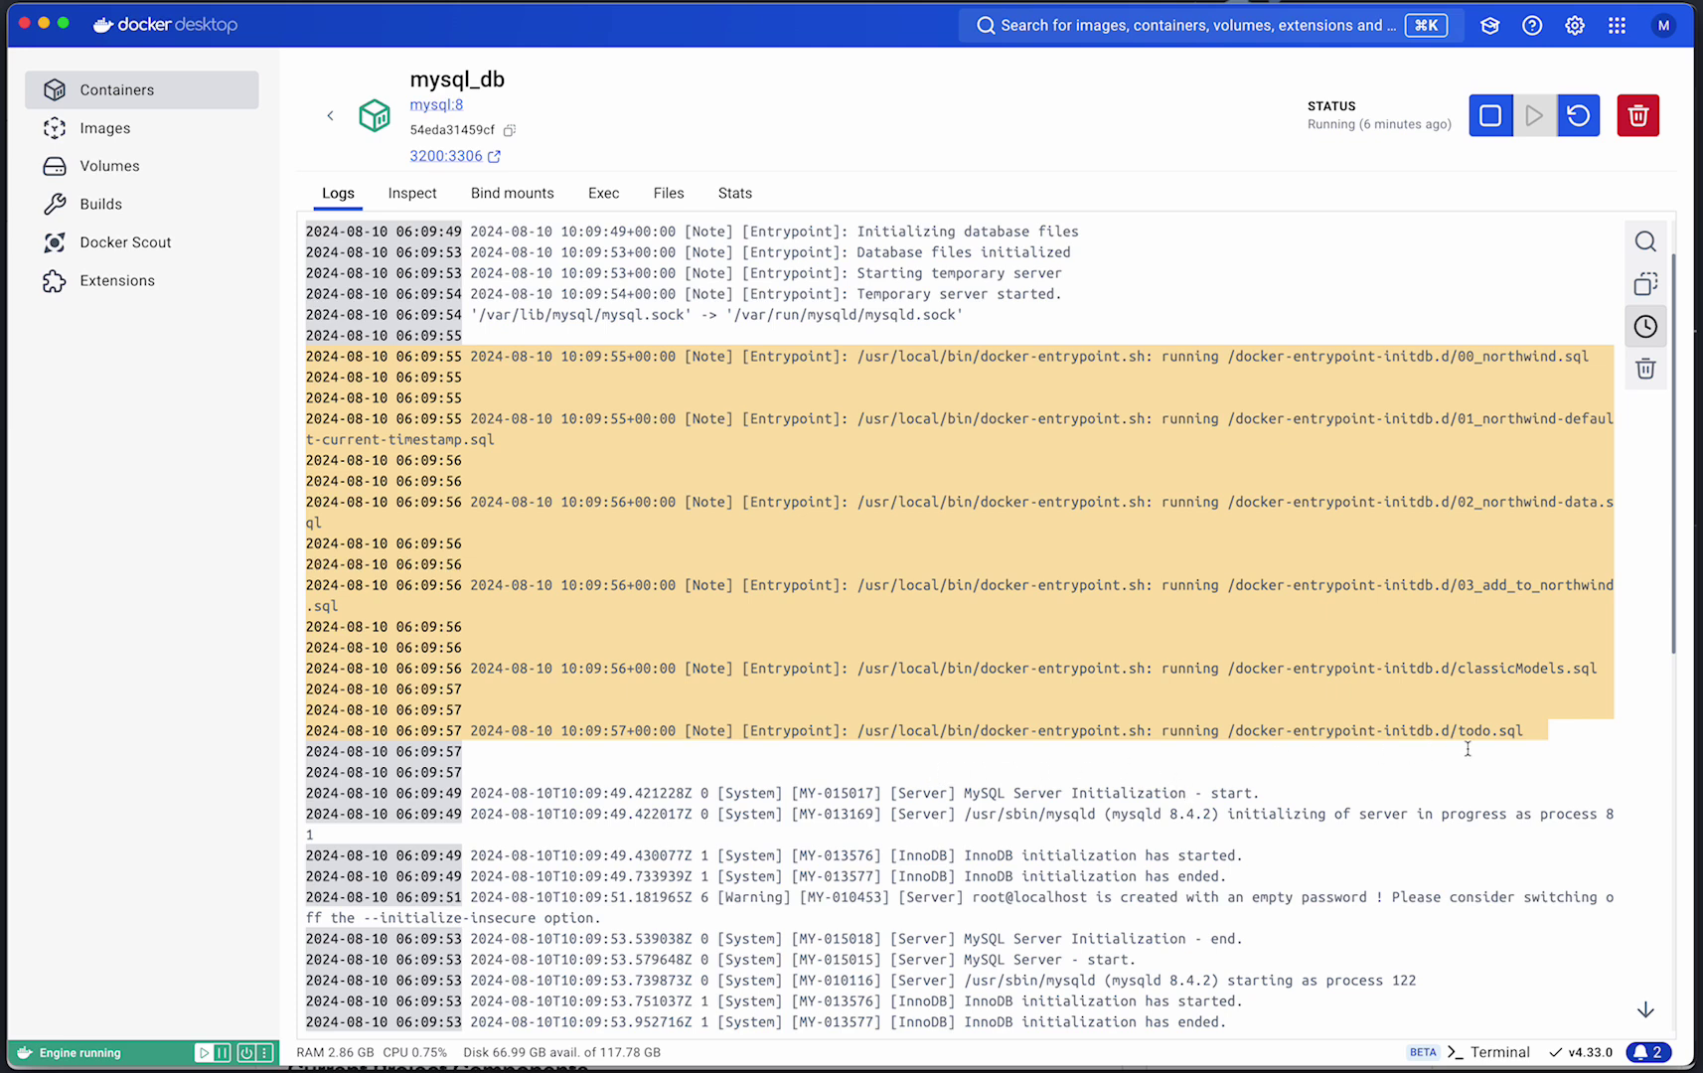
left_click_drag(1005, 731, 1237, 735)
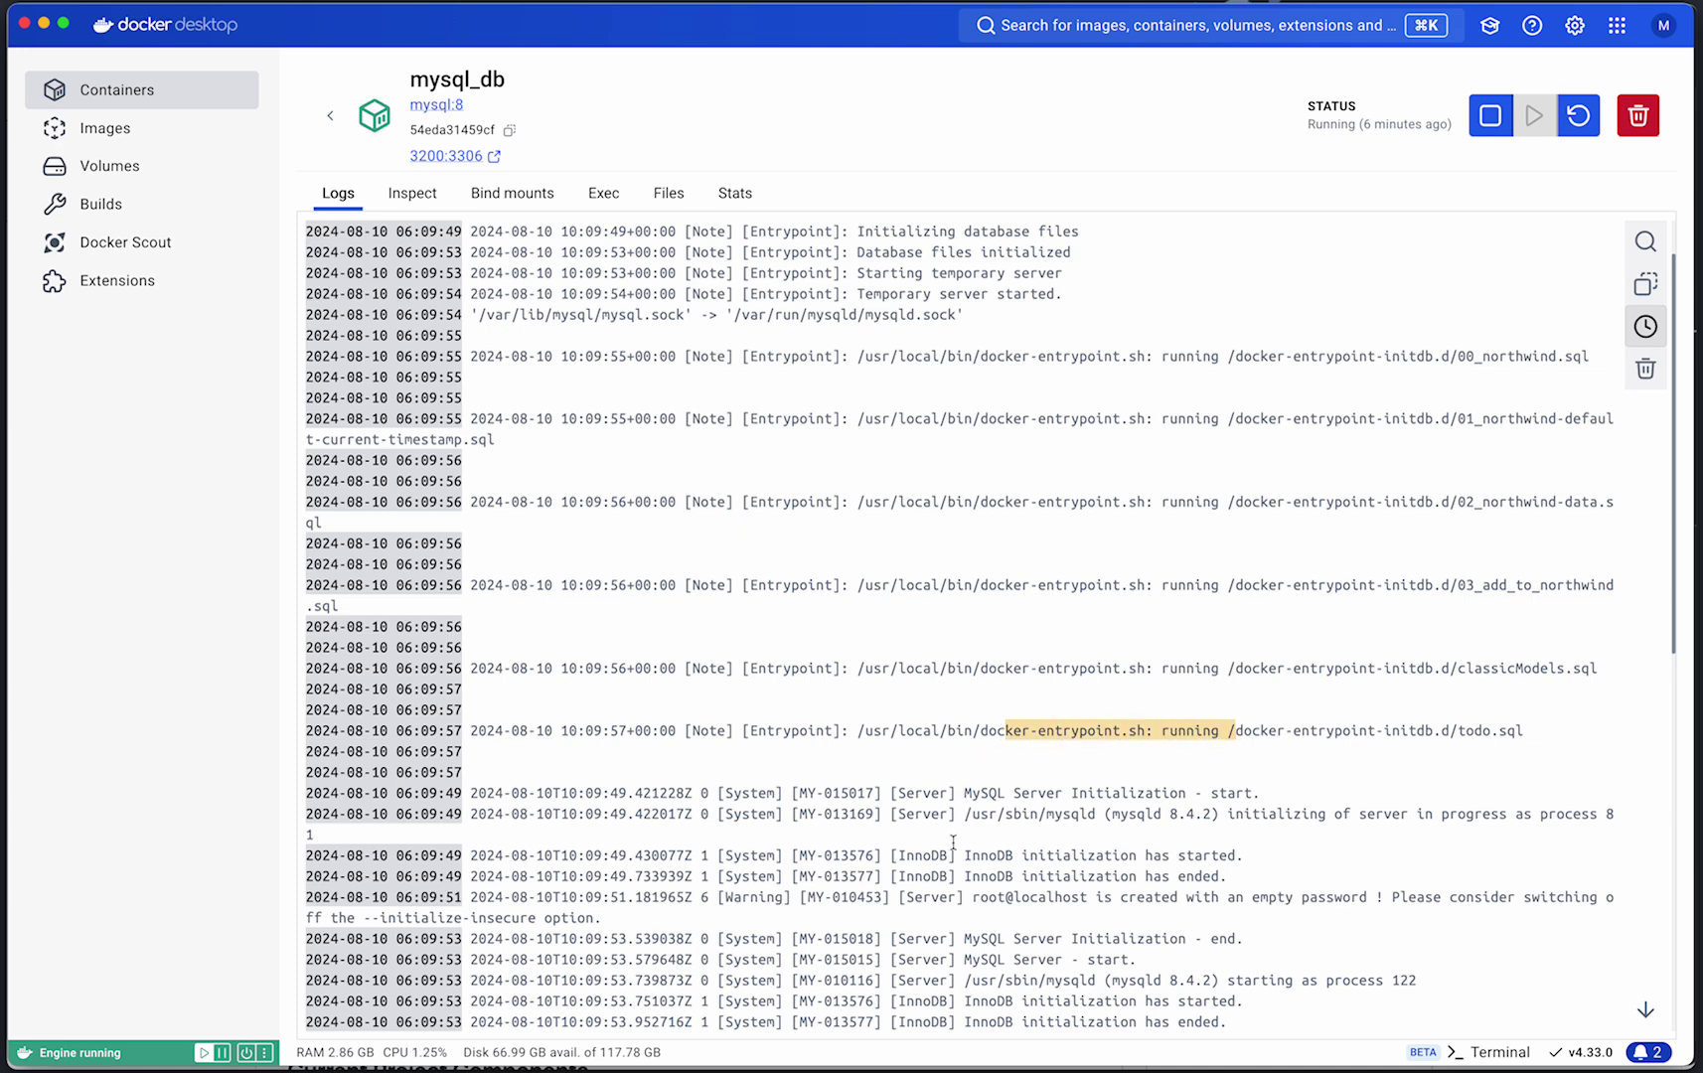
scroll(957, 819, "down", 1)
scroll(957, 819, "down", 1)
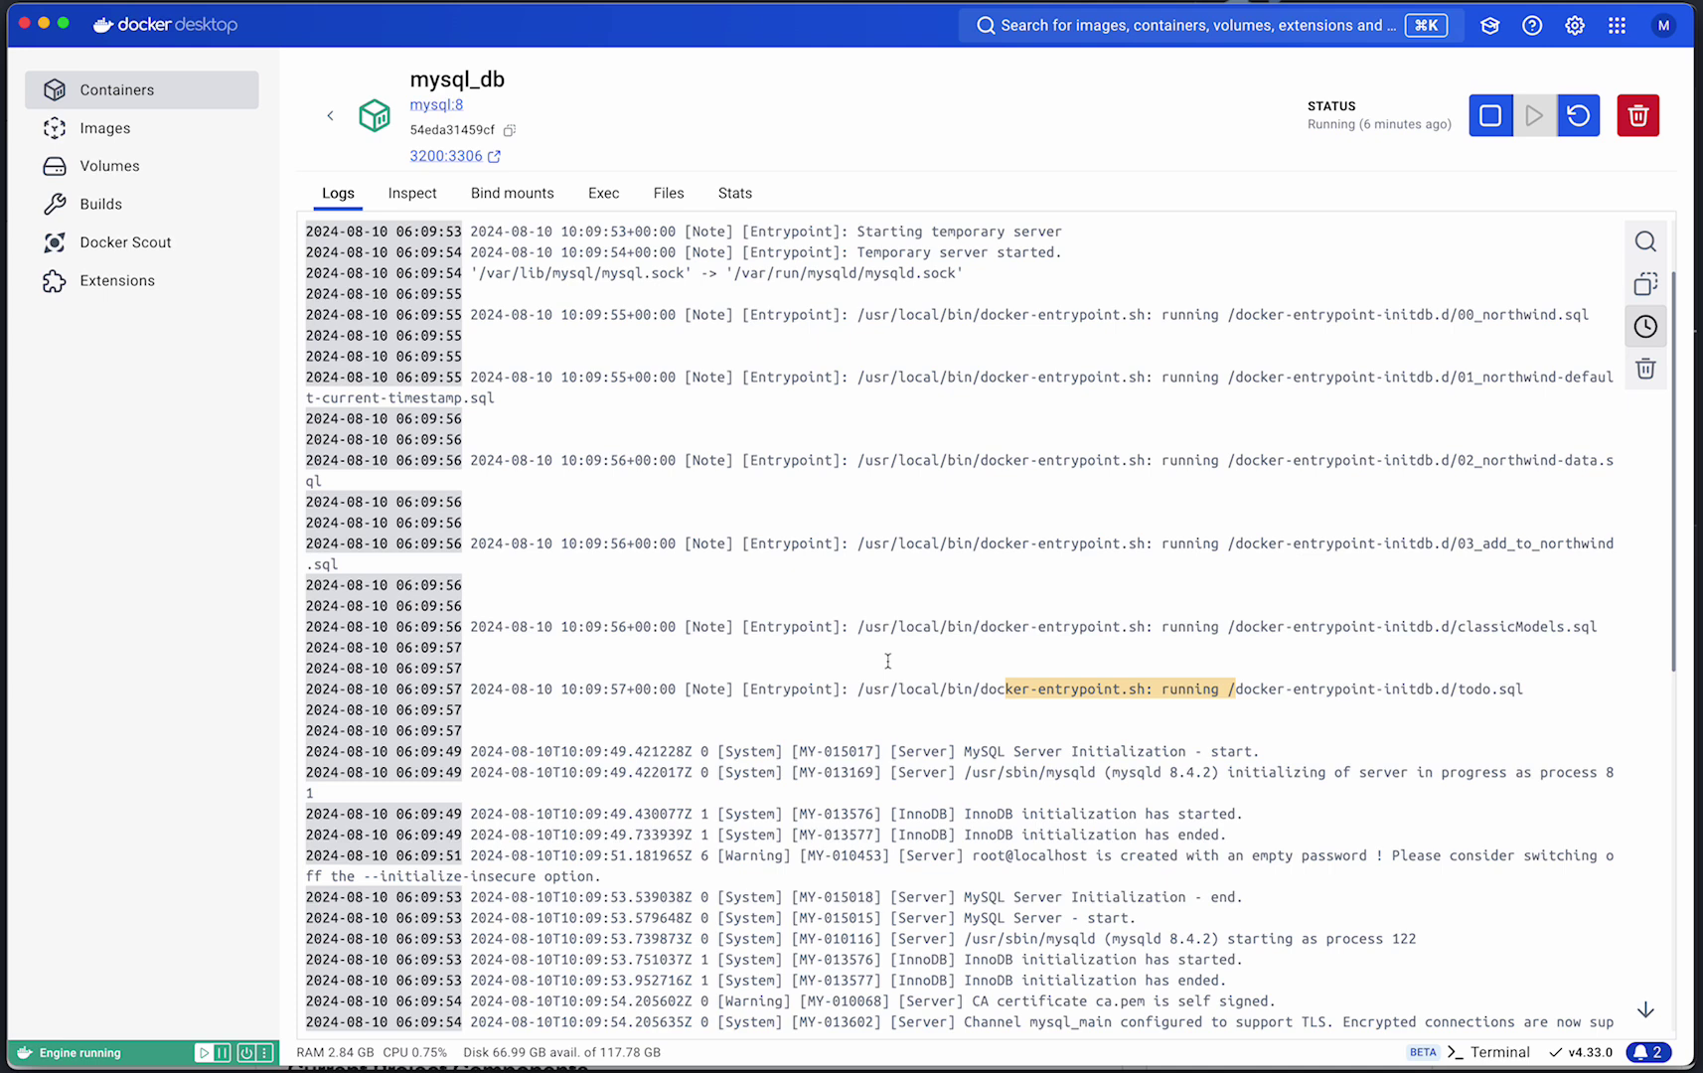
left_click(327, 116)
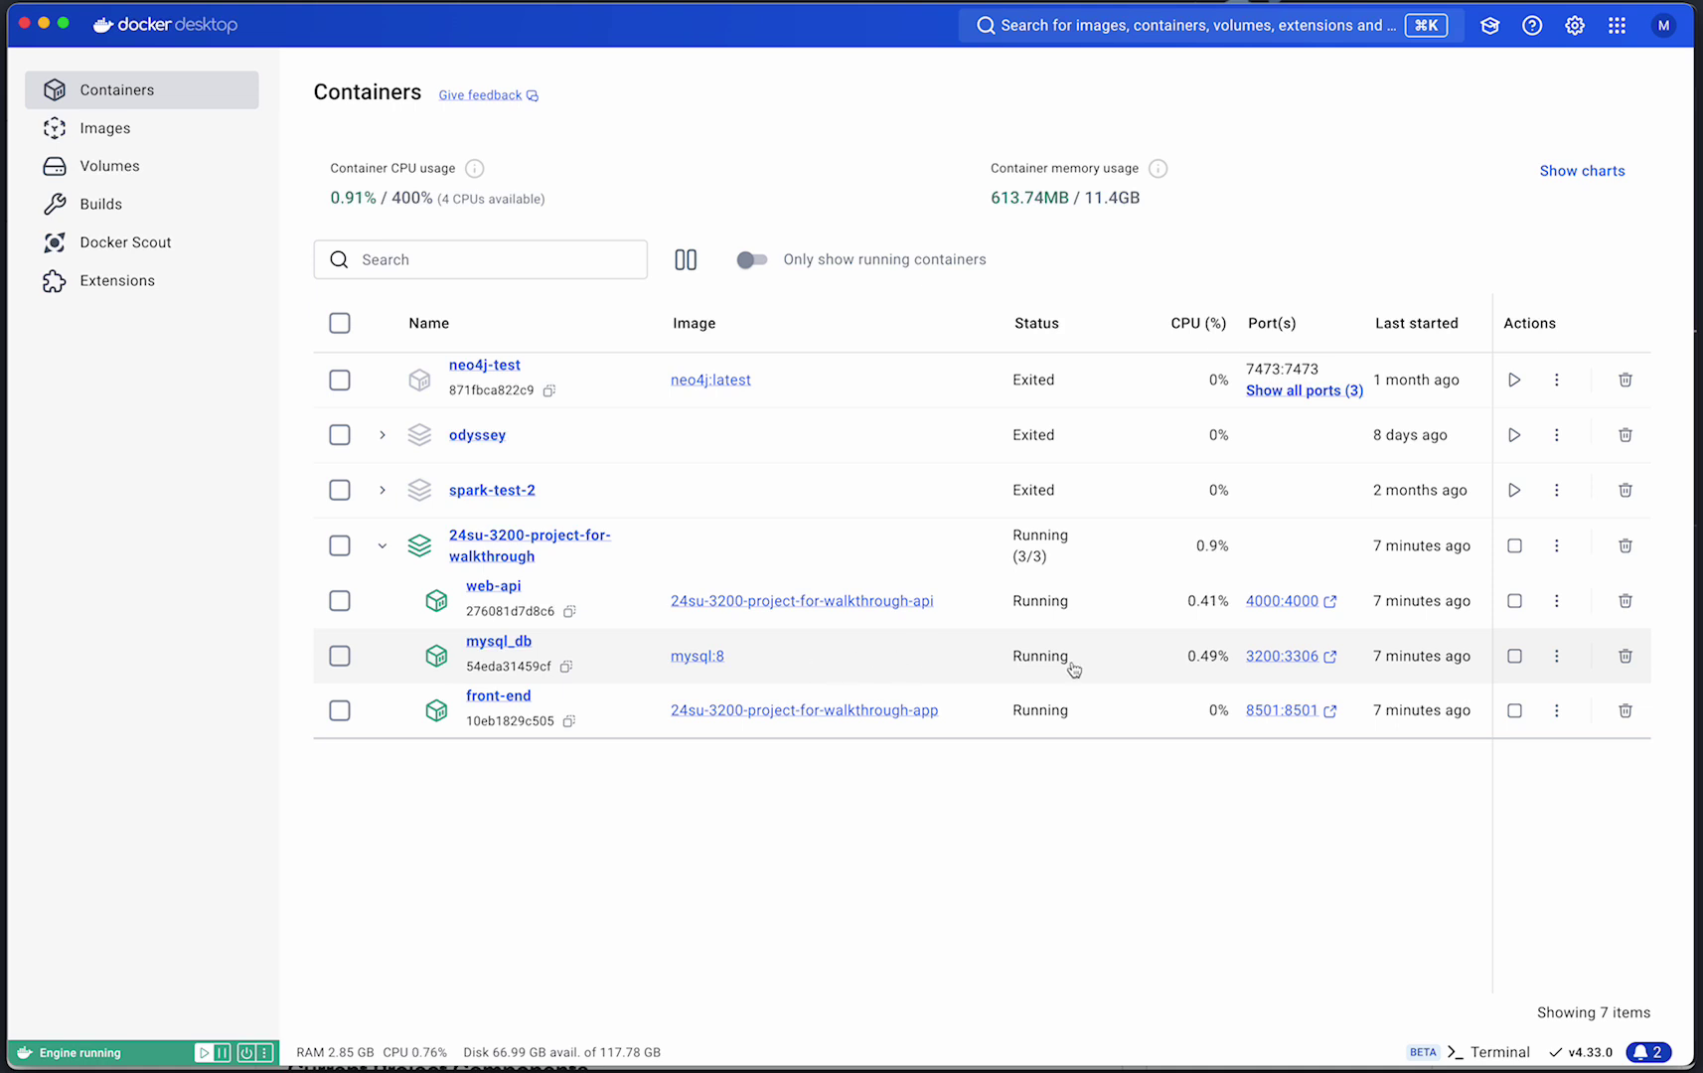
- Switch to VS Code, open the .env file in the api folder and select the MySQL root password value
key("super+Tab")
key("super+Tab")
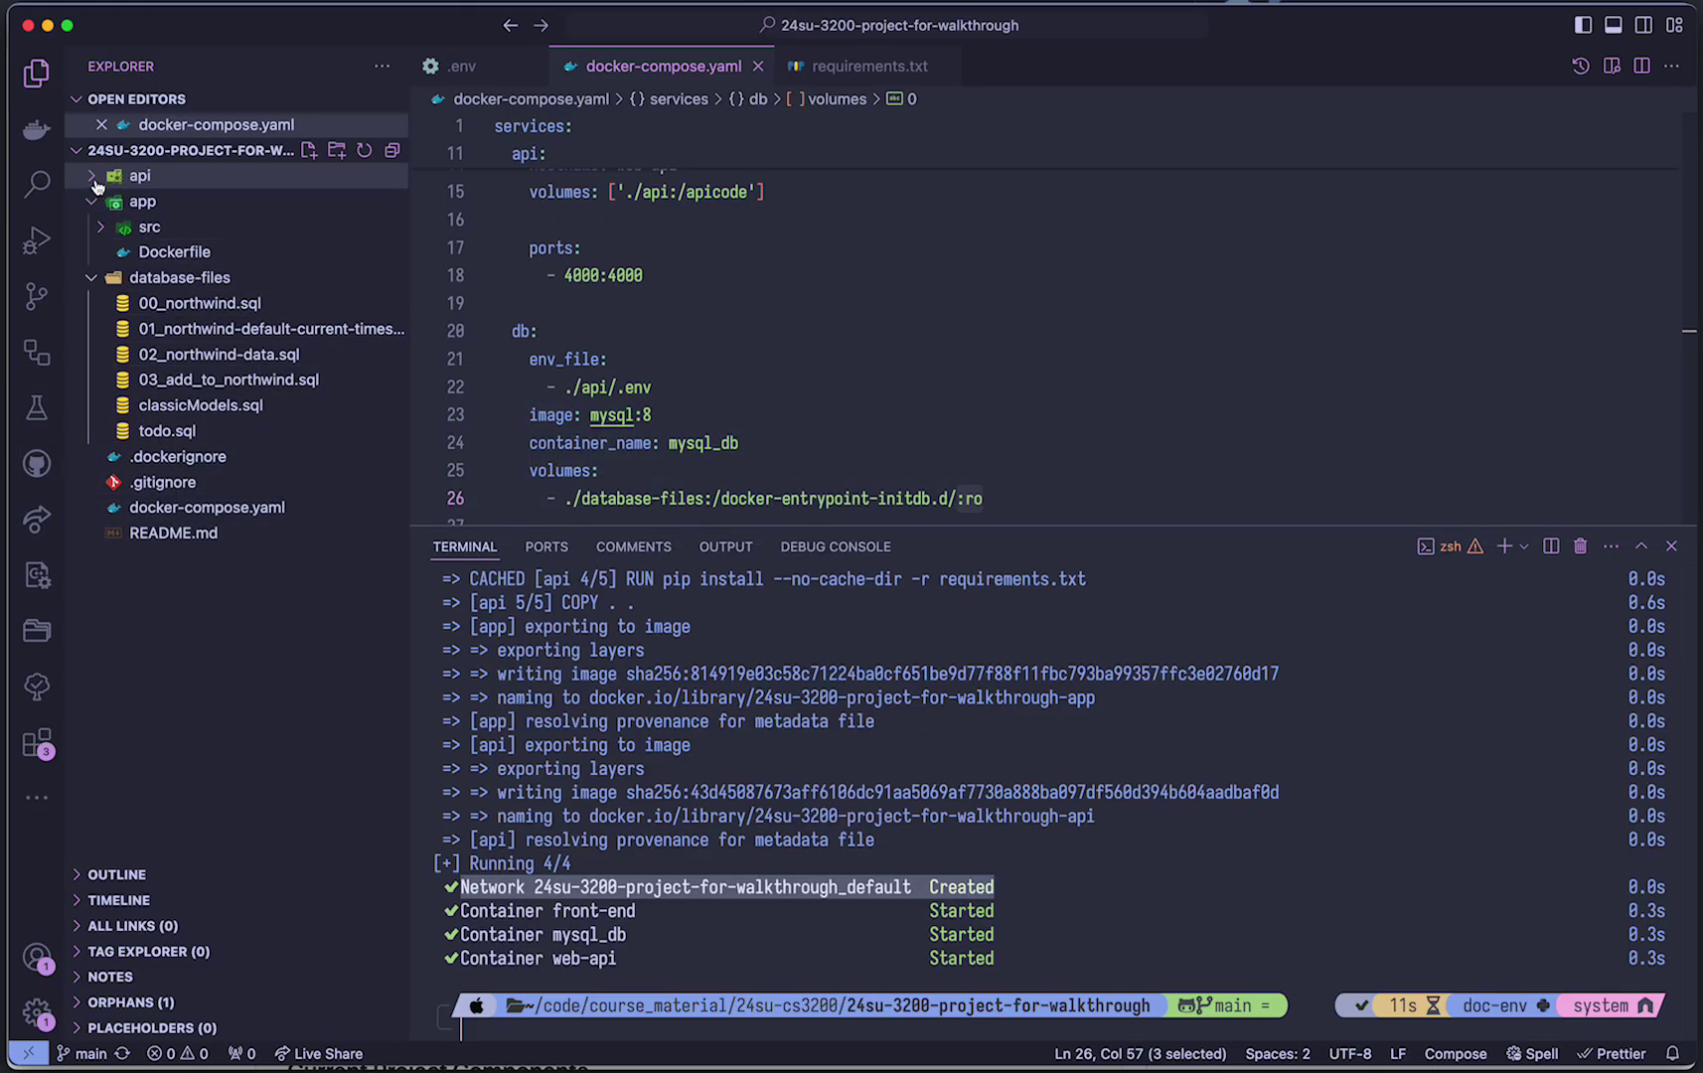
left_click(100, 177)
left_click(171, 254)
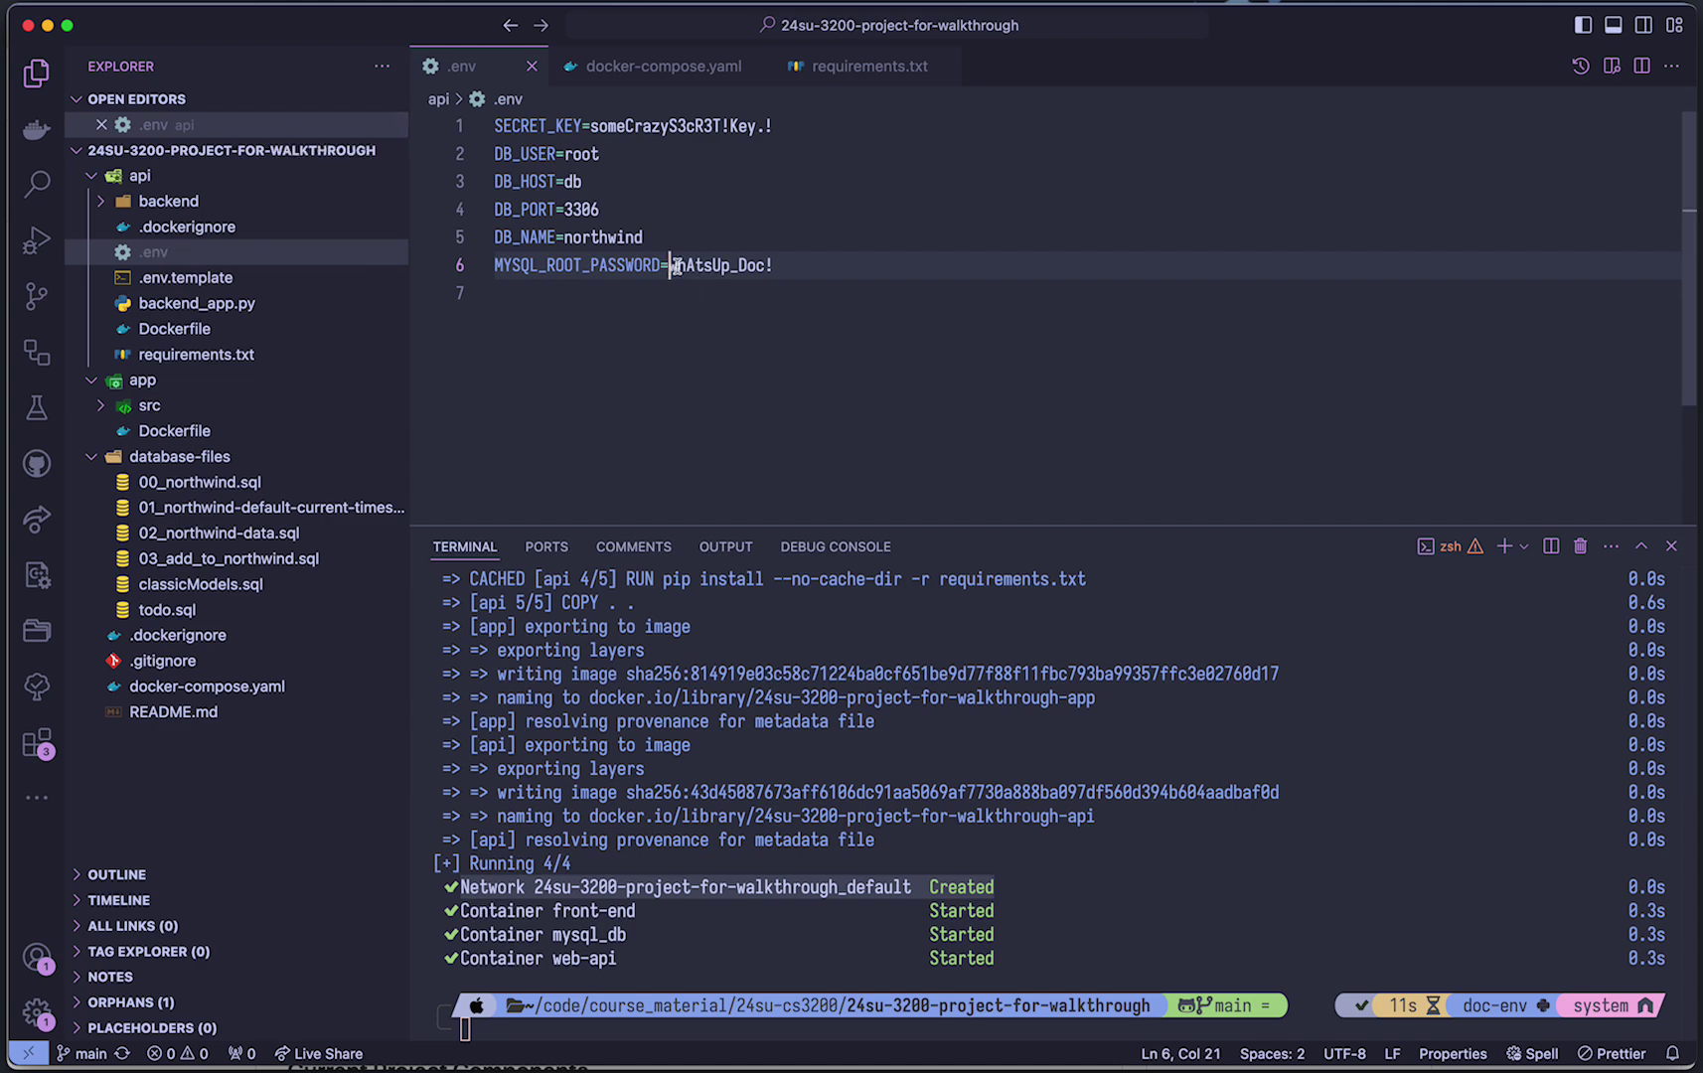
left_click_drag(669, 266, 774, 265)
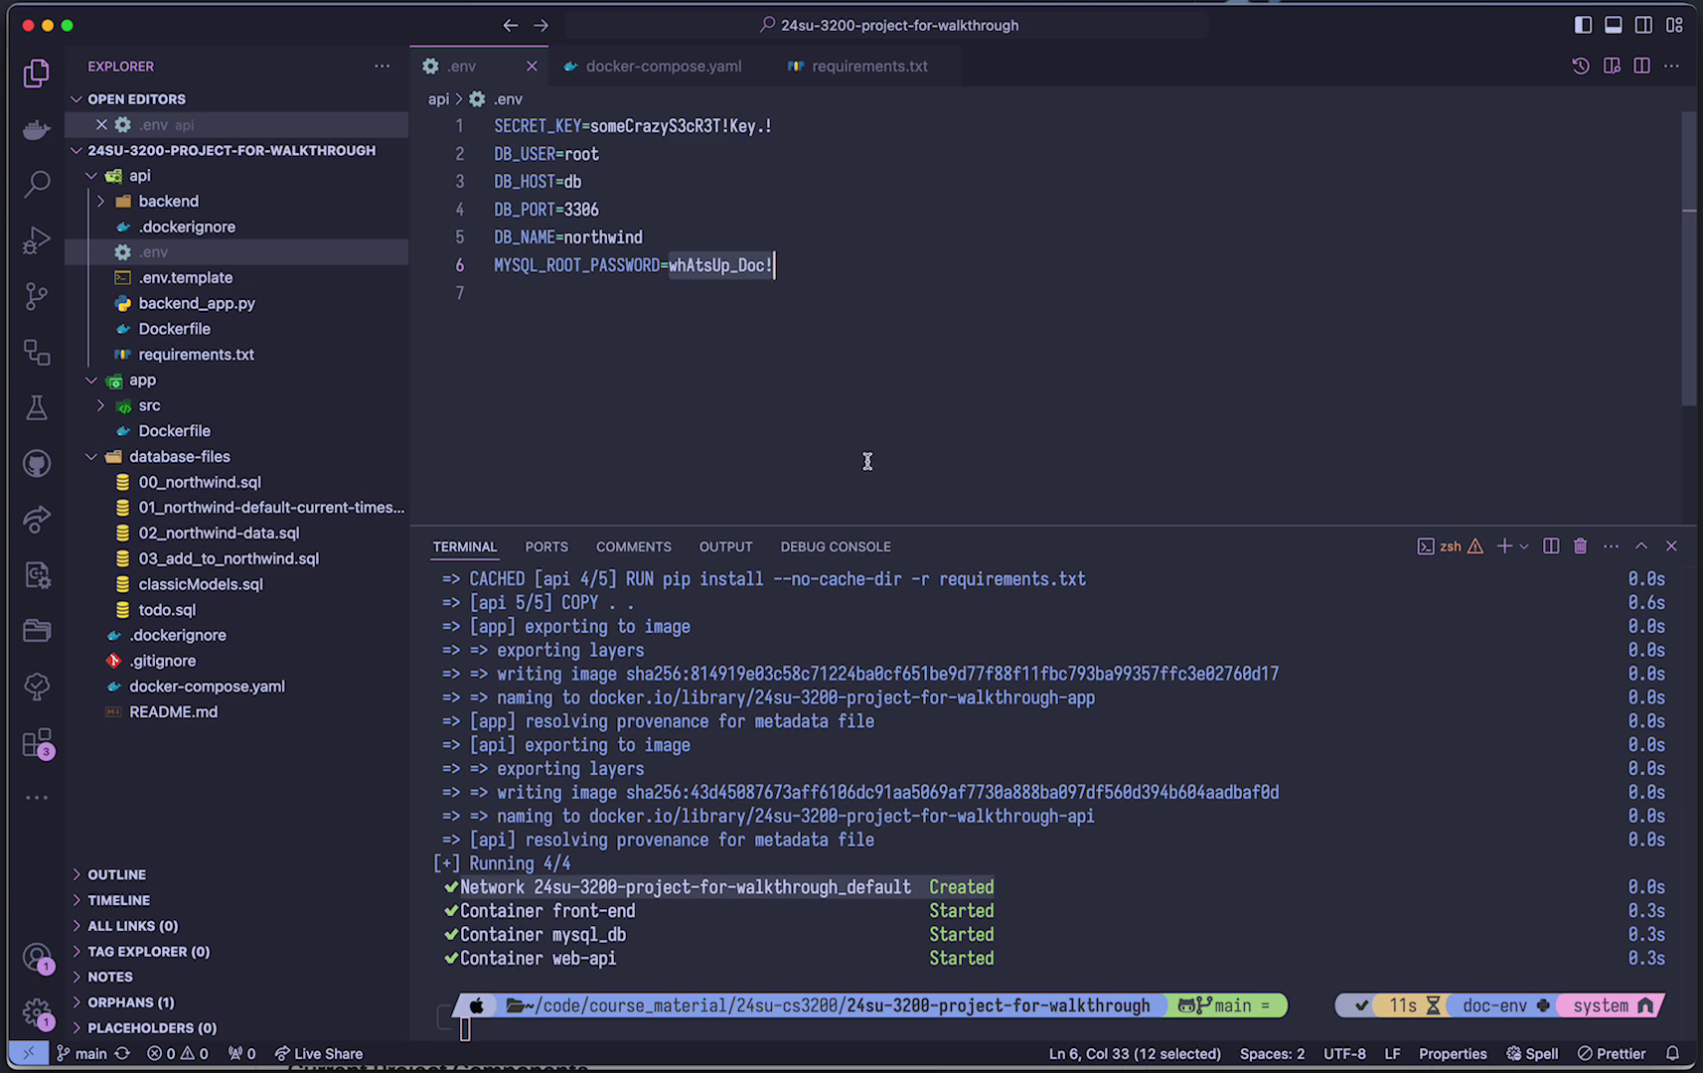
- Switch to DataGrip and create a new MySQL data source
key("super+Tab")
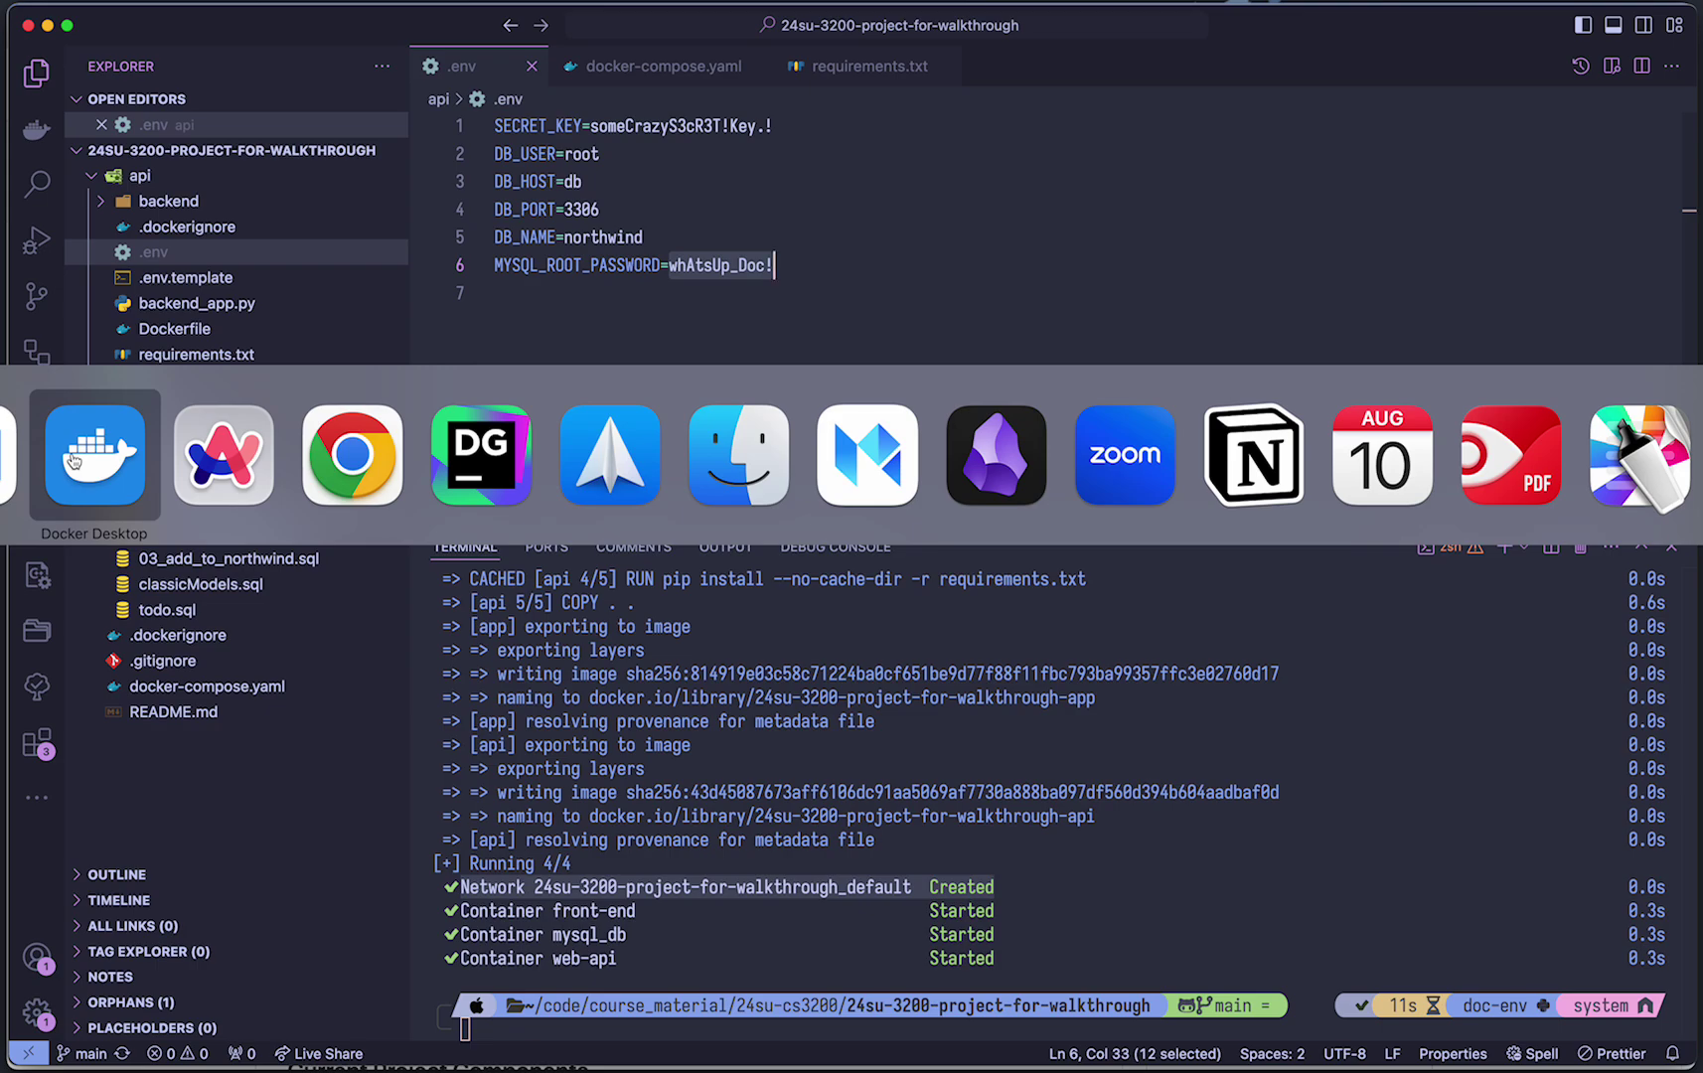
left_click(475, 459)
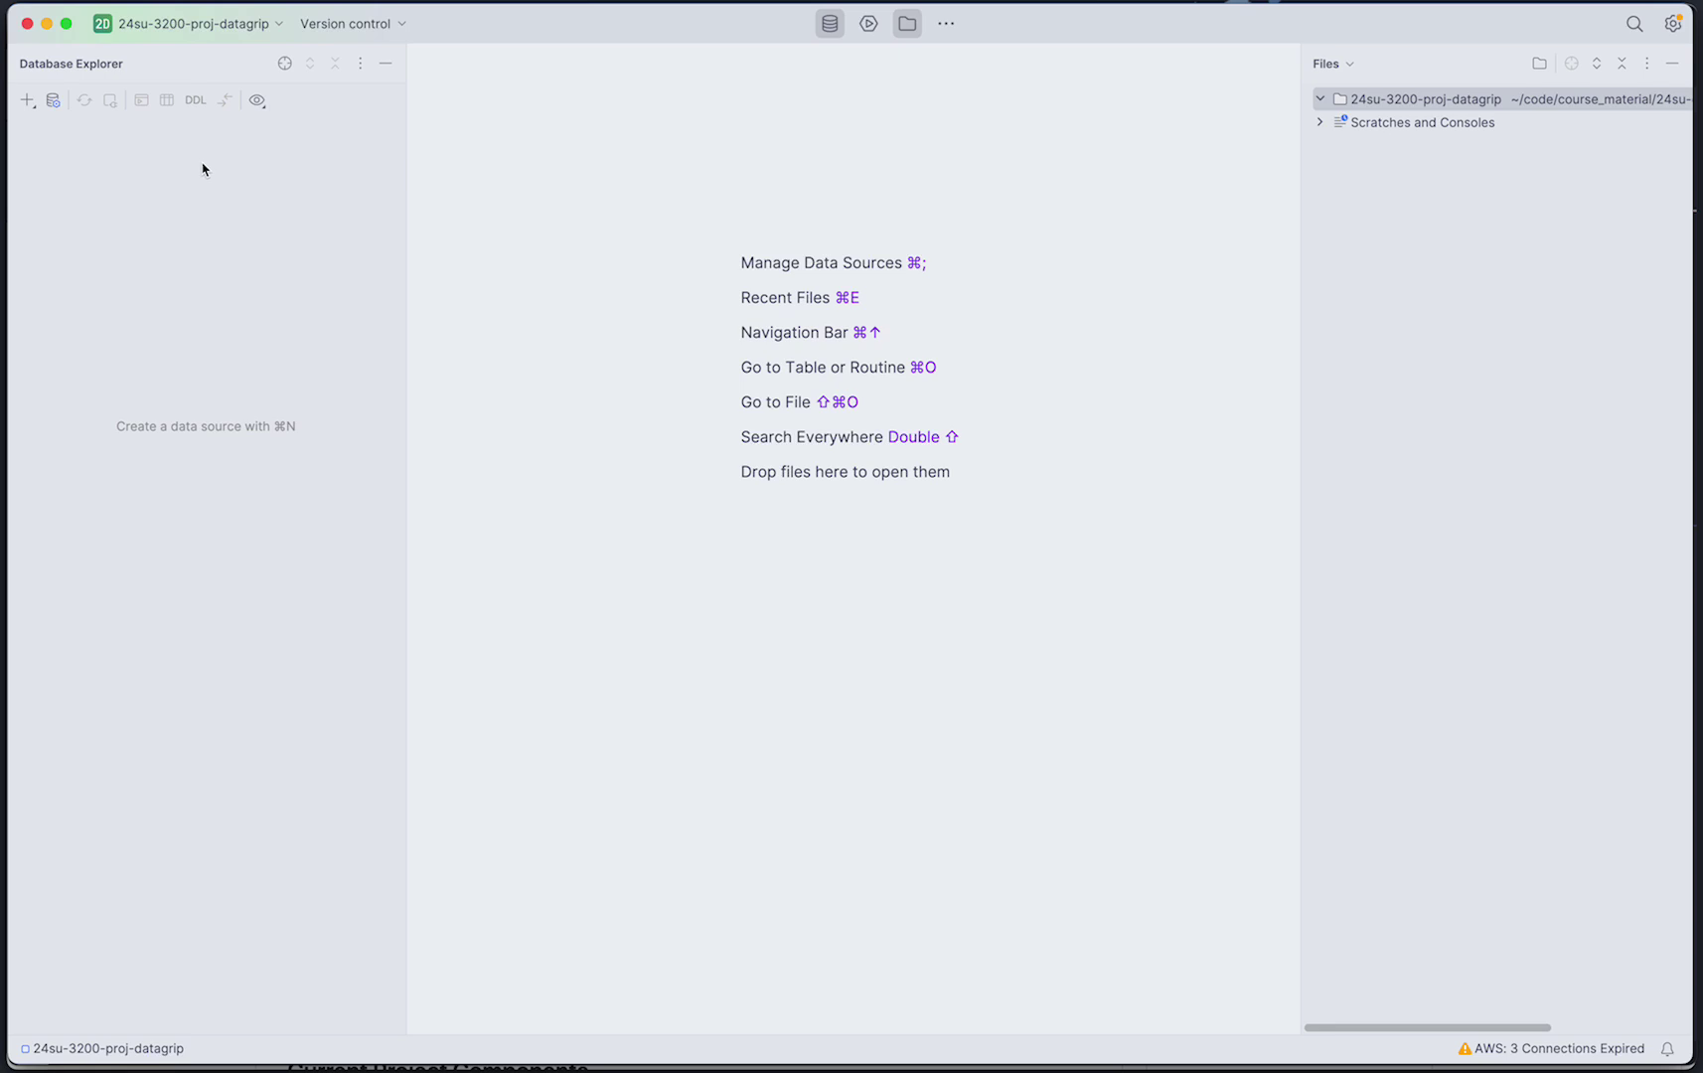
left_click(29, 103)
mouse_move(76, 135)
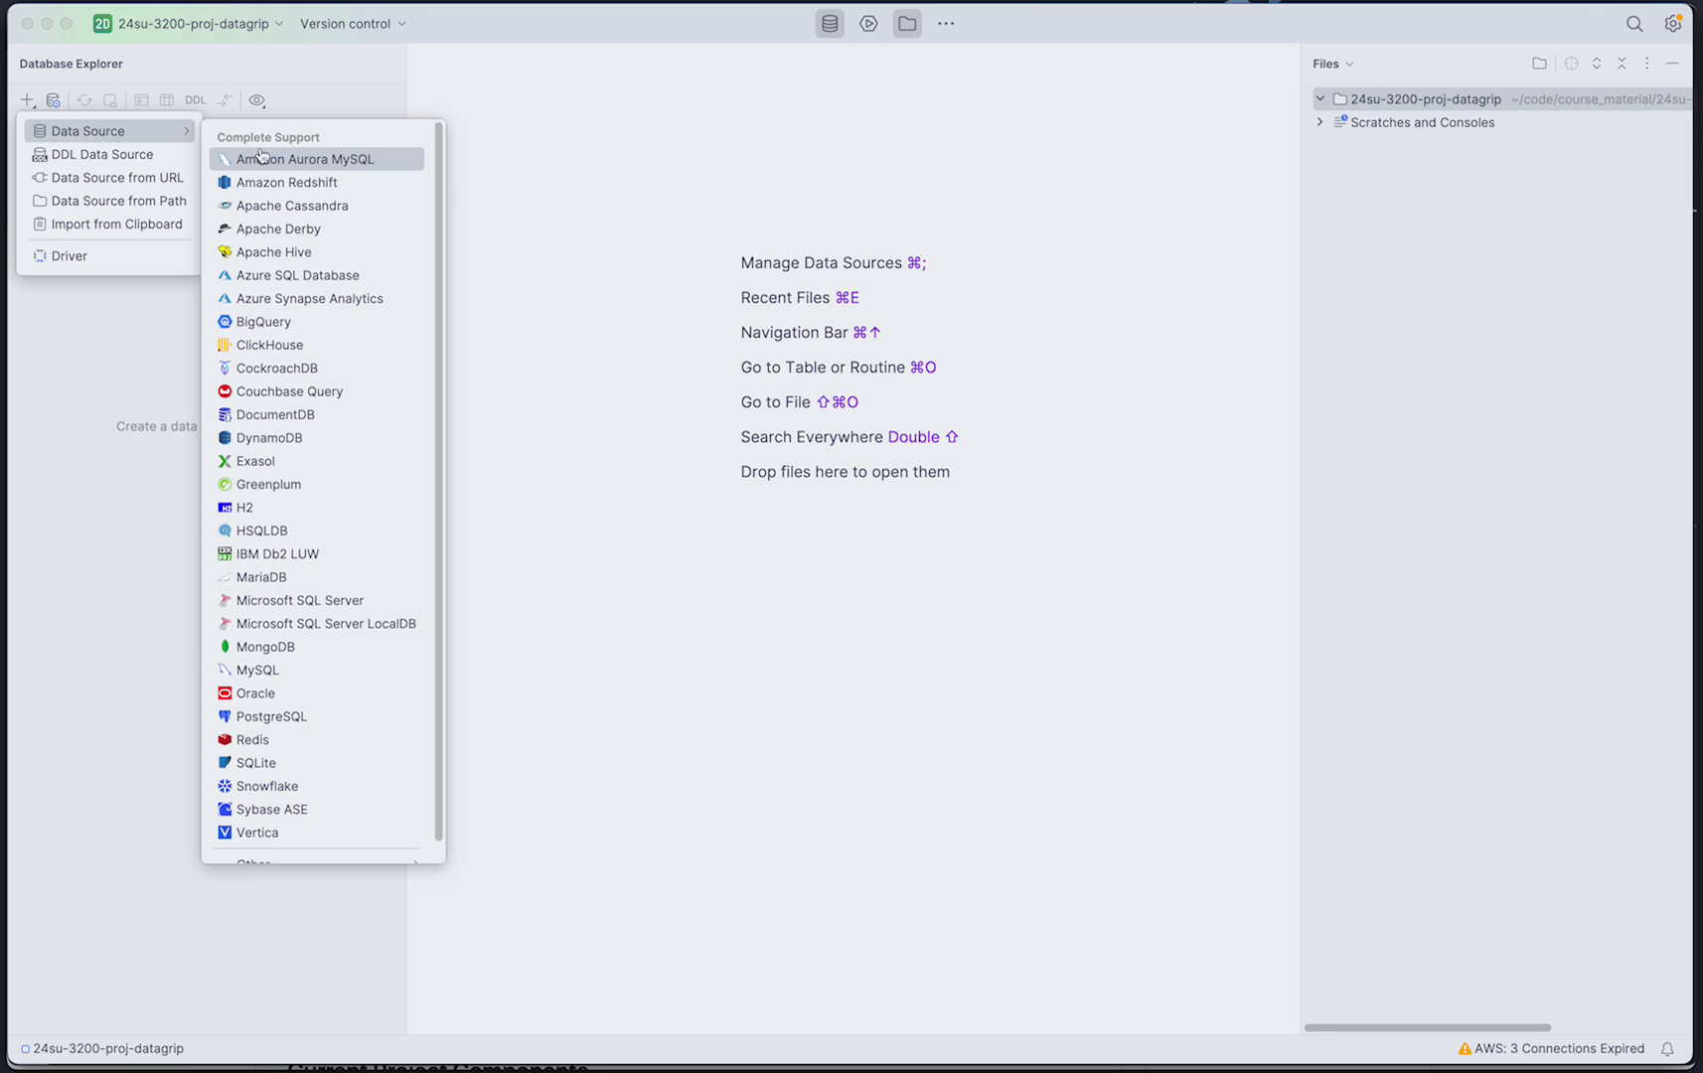
left_click(292, 679)
- Name the new data source "Project Repo"
left_click(853, 258)
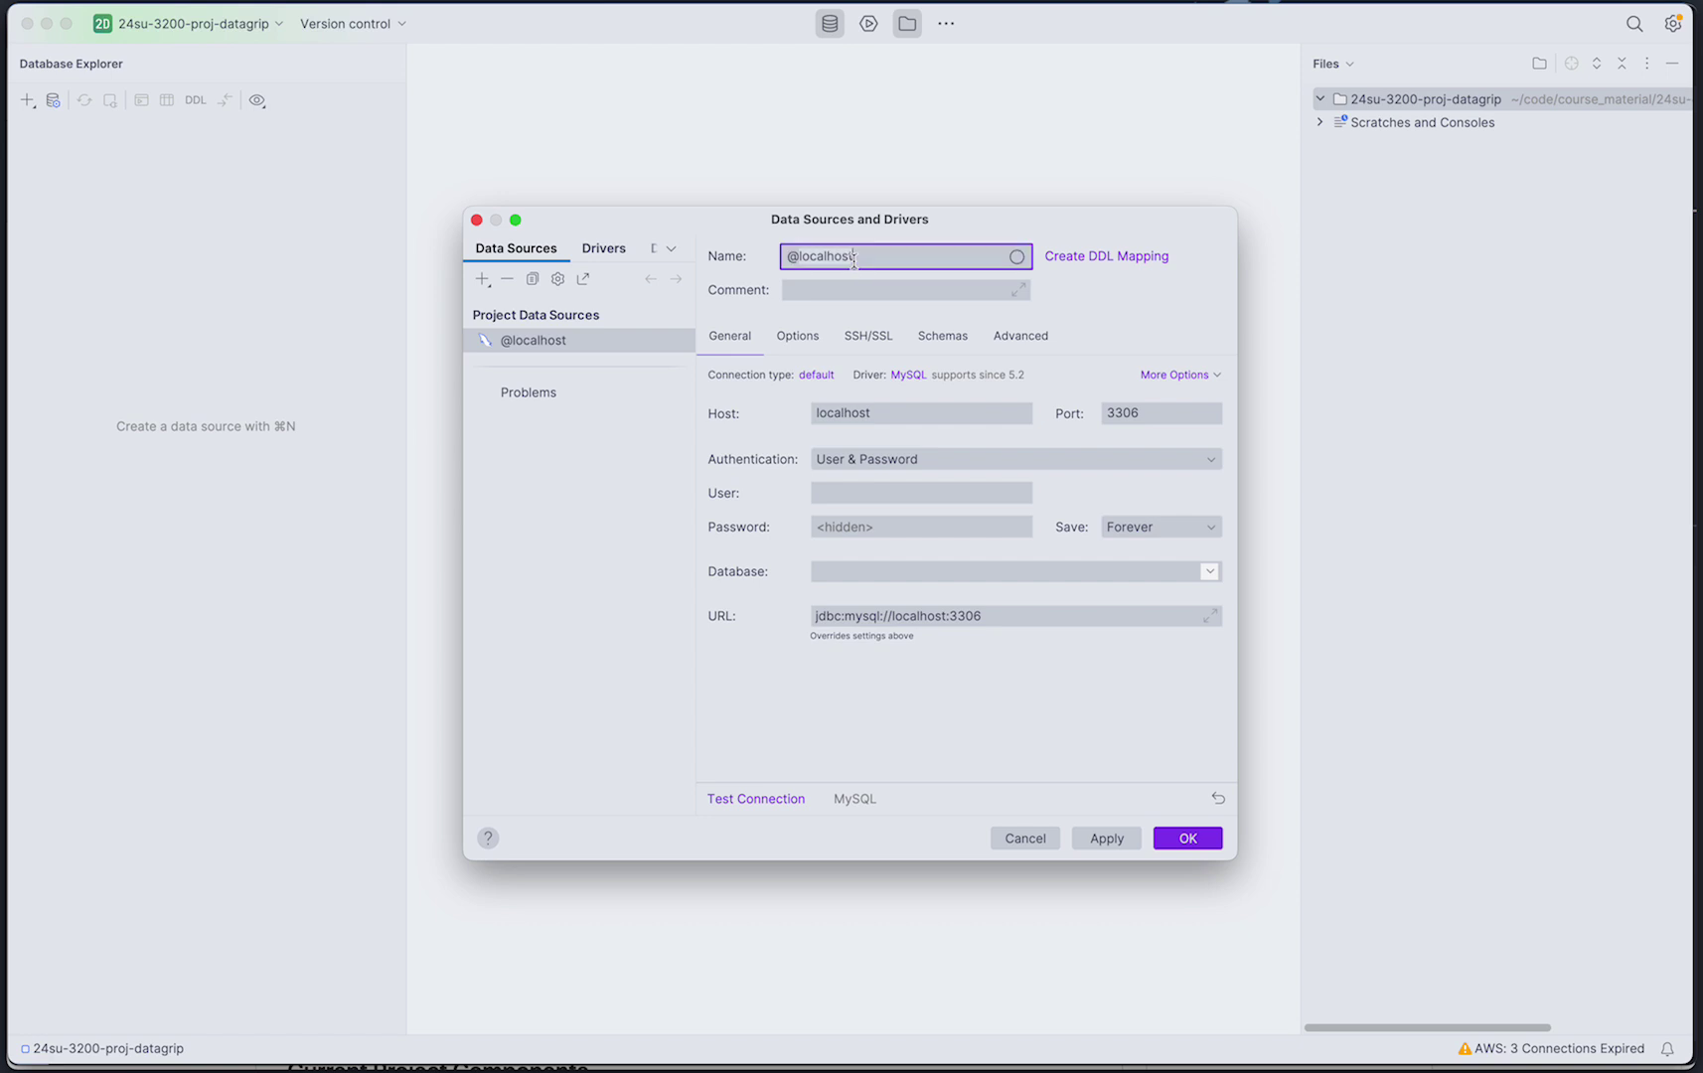
key("BackSpace")
key("BackSpace")
key("BackSpace")
key("BackSpace")
key("BackSpace")
key("BackSpace")
key("BackSpace")
key("BackSpace")
key("BackSpace")
key("BackSpace")
type("Project Rep")
- Look up the db service's host and container ports in docker-compose.yaml in VS Code
left_click(1124, 410)
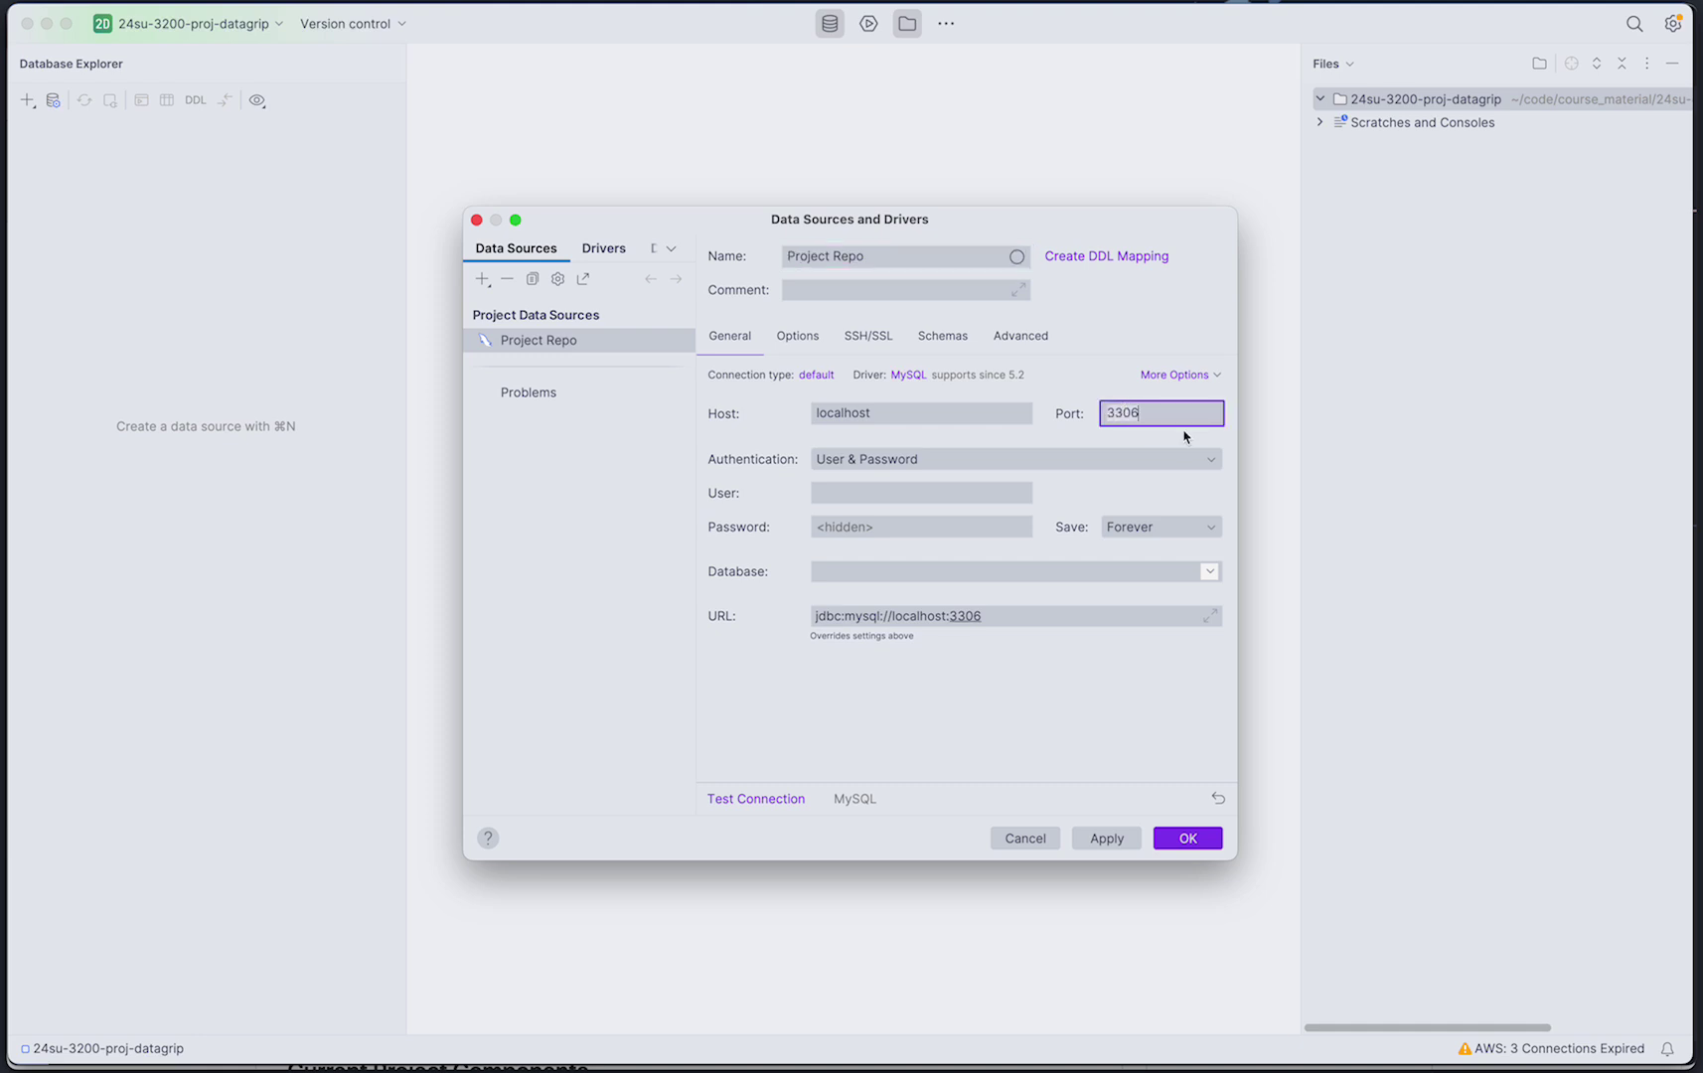
key("super+Tab")
key("super+shift+Tab")
key("super+shift+Tab")
key("super+shift+Tab")
key("super+shift+Tab")
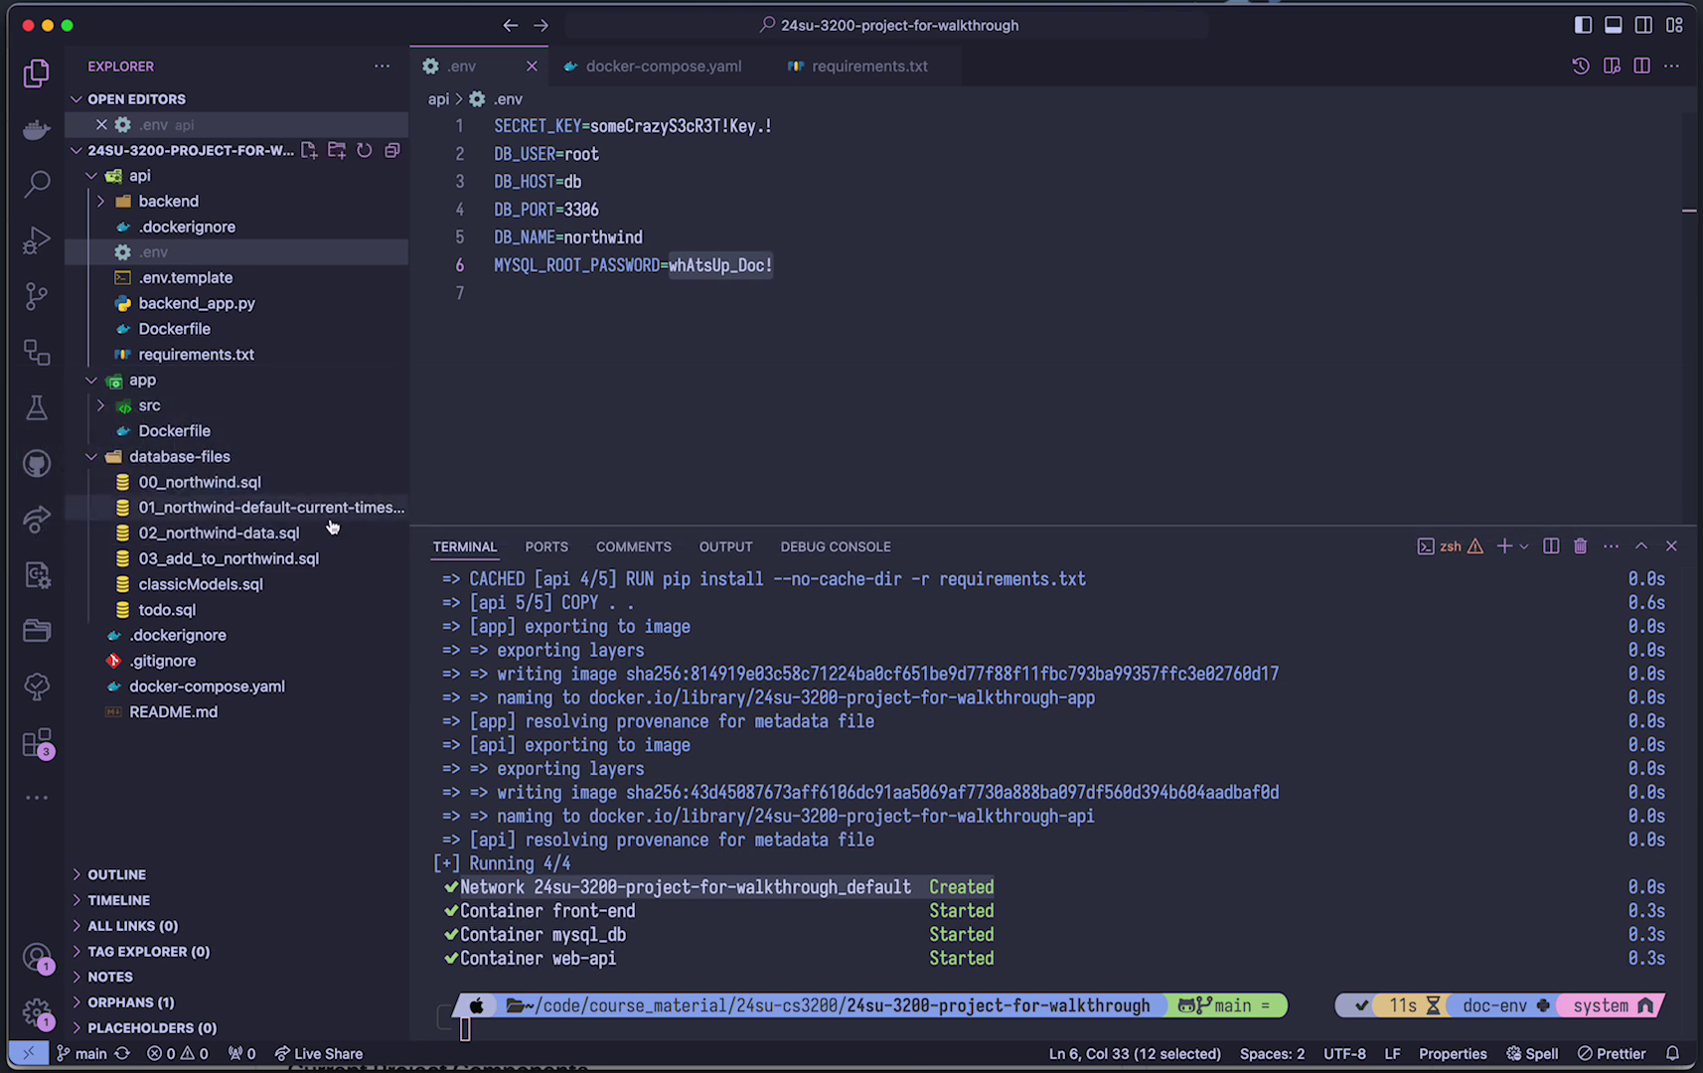
left_click(636, 66)
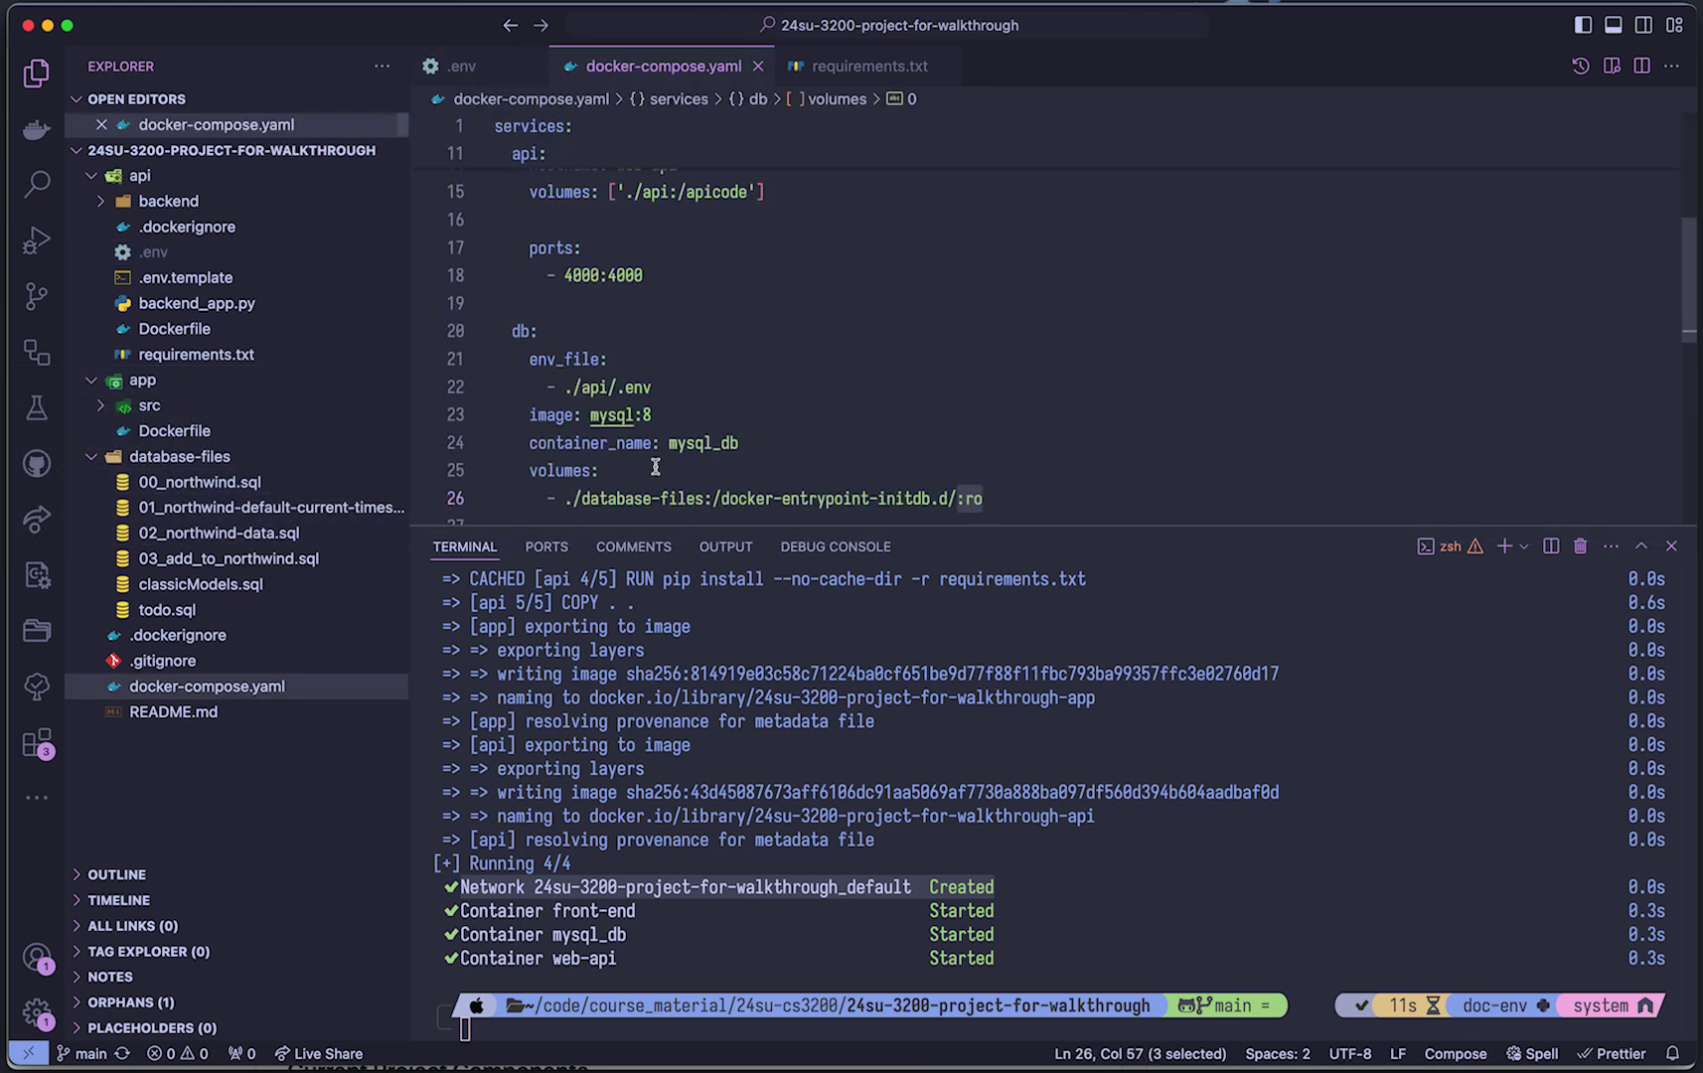
scroll(655, 467, "down", 3)
left_click(583, 469)
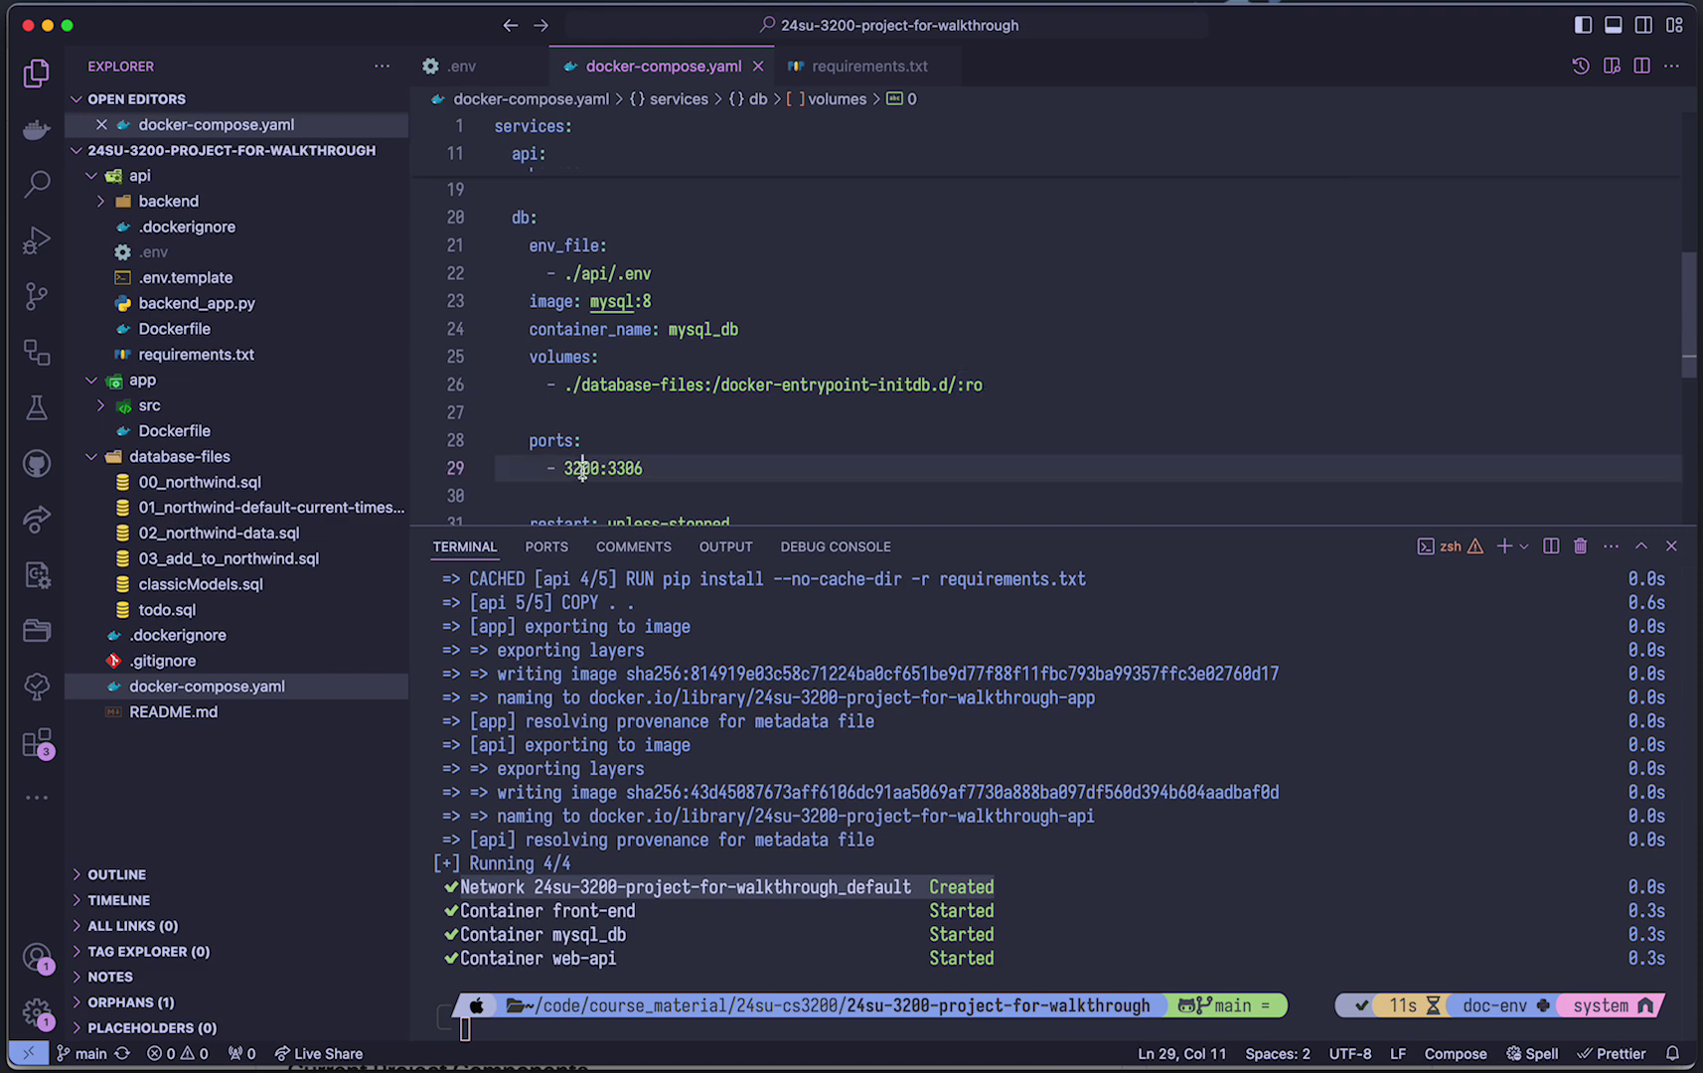
double_click(582, 469)
left_click(626, 467)
double_click(626, 467)
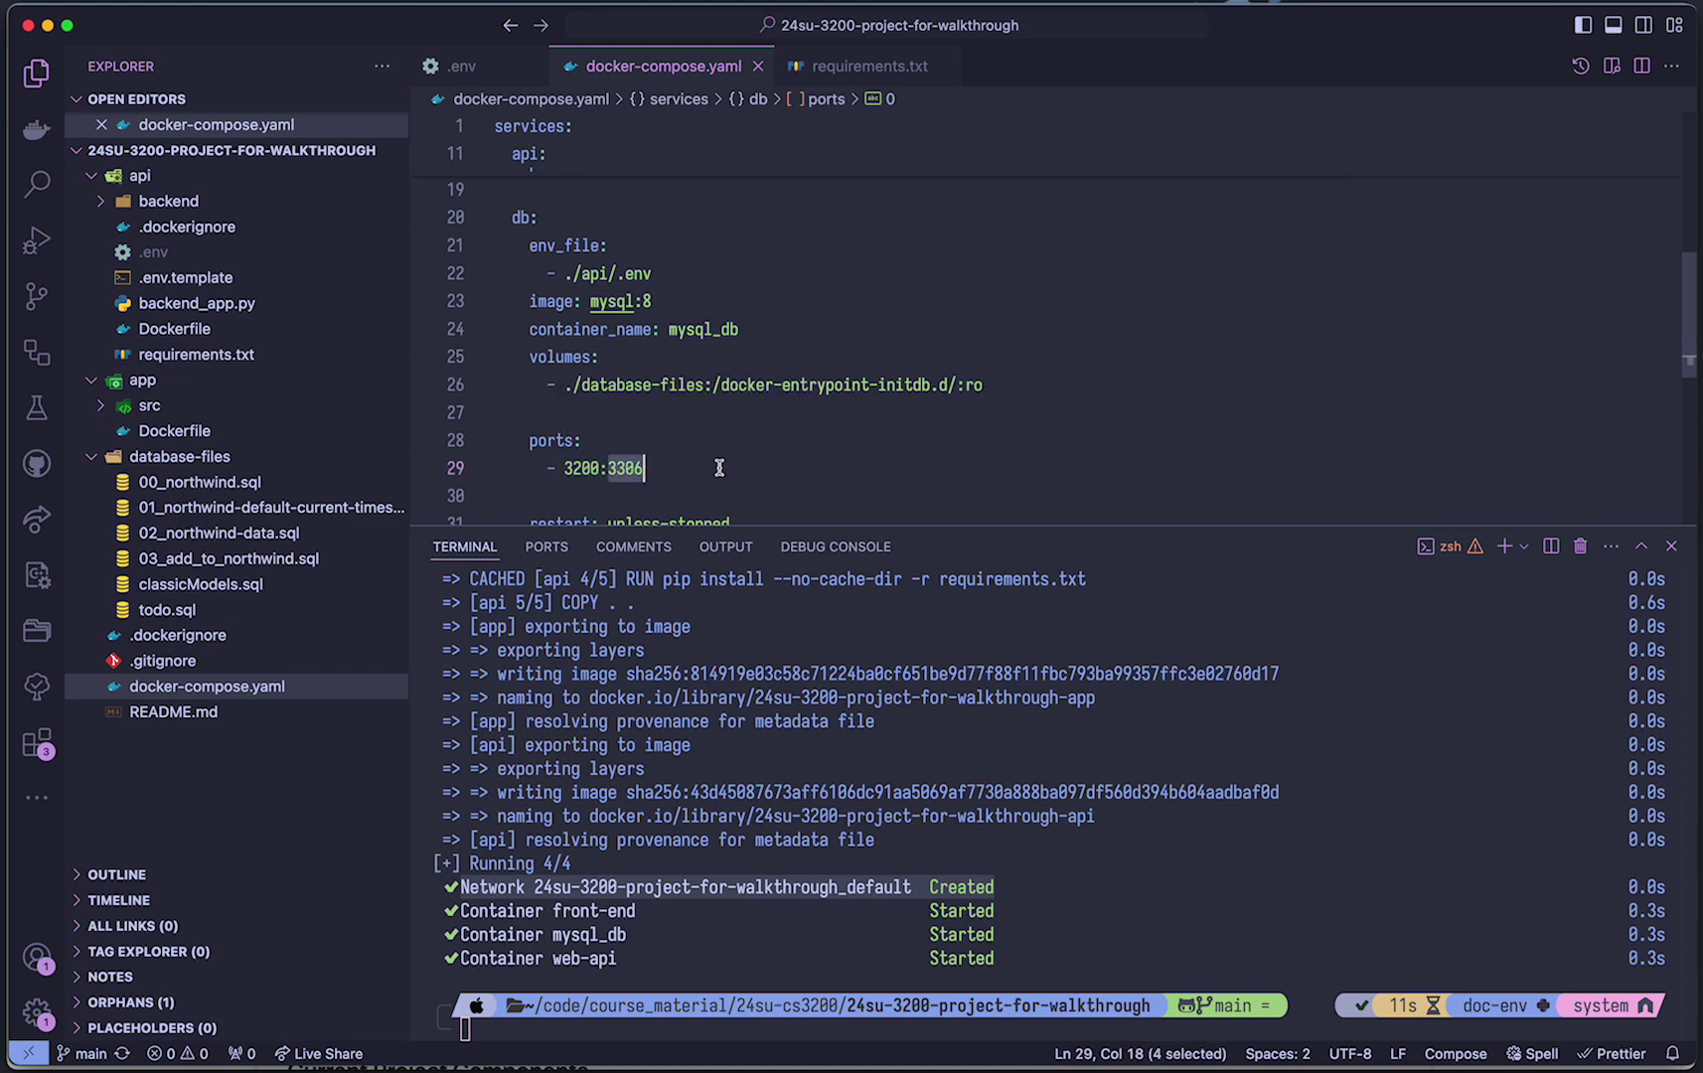
left_click(577, 468)
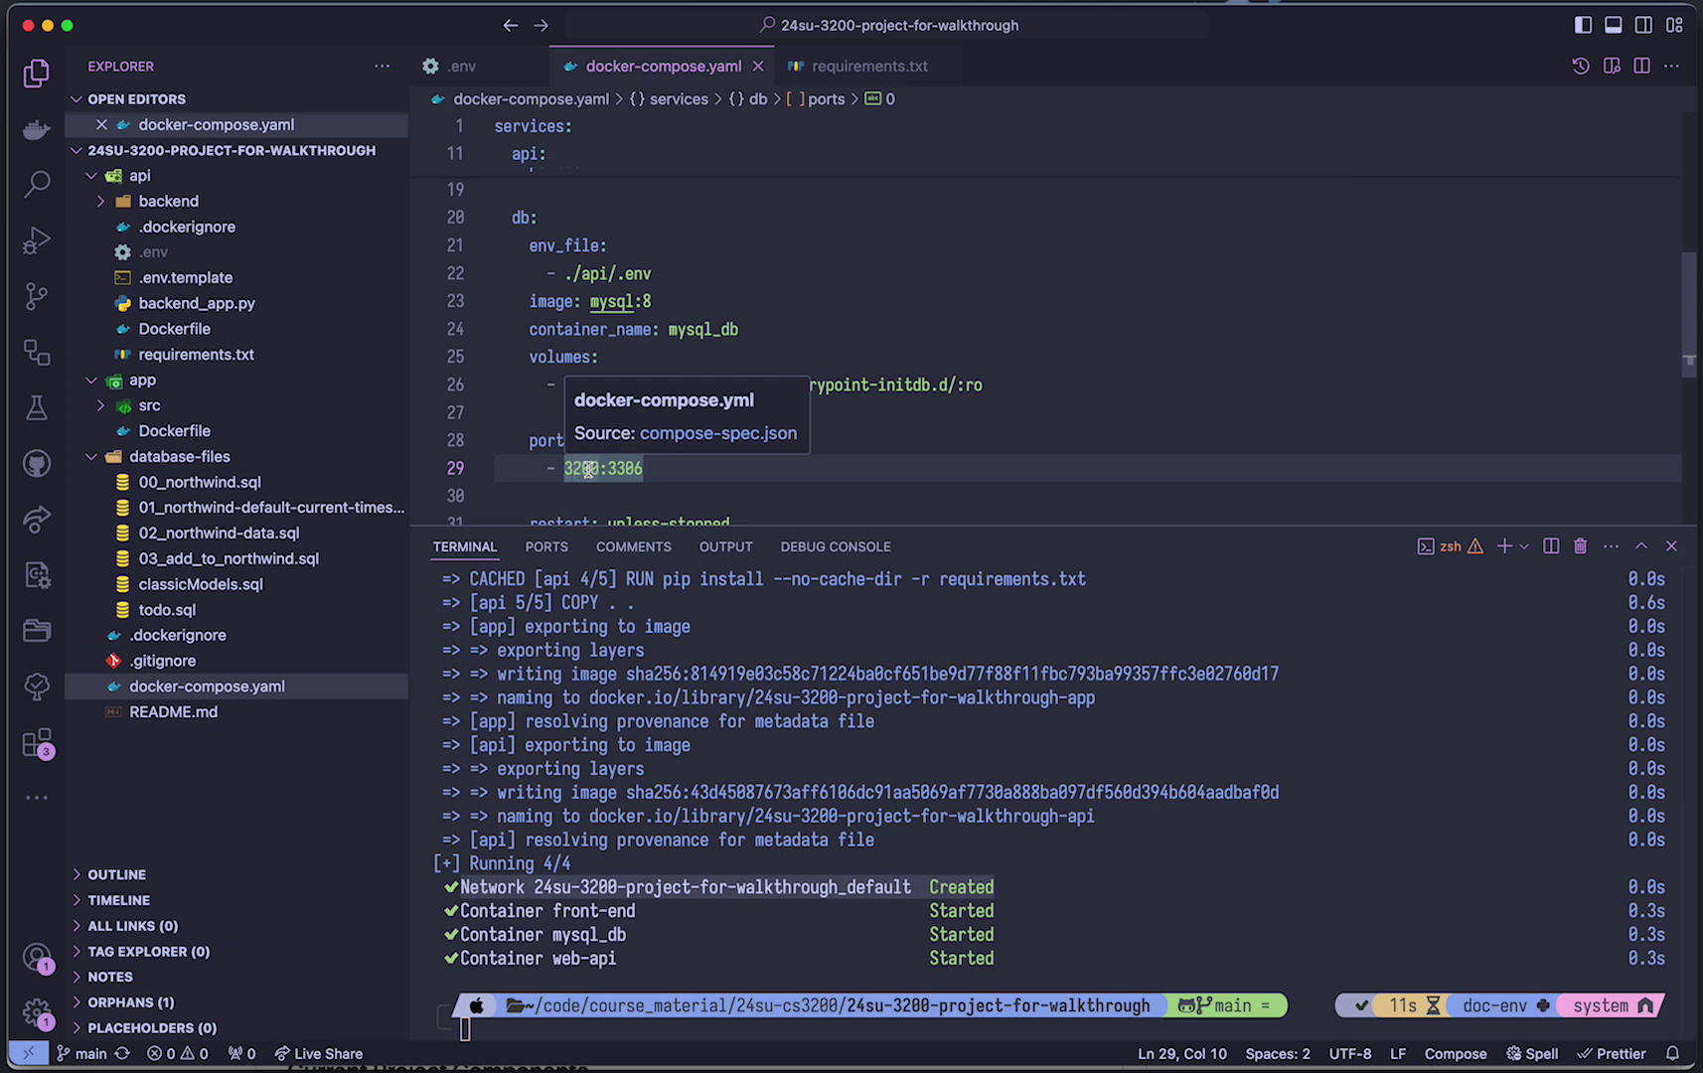
double_click(588, 469)
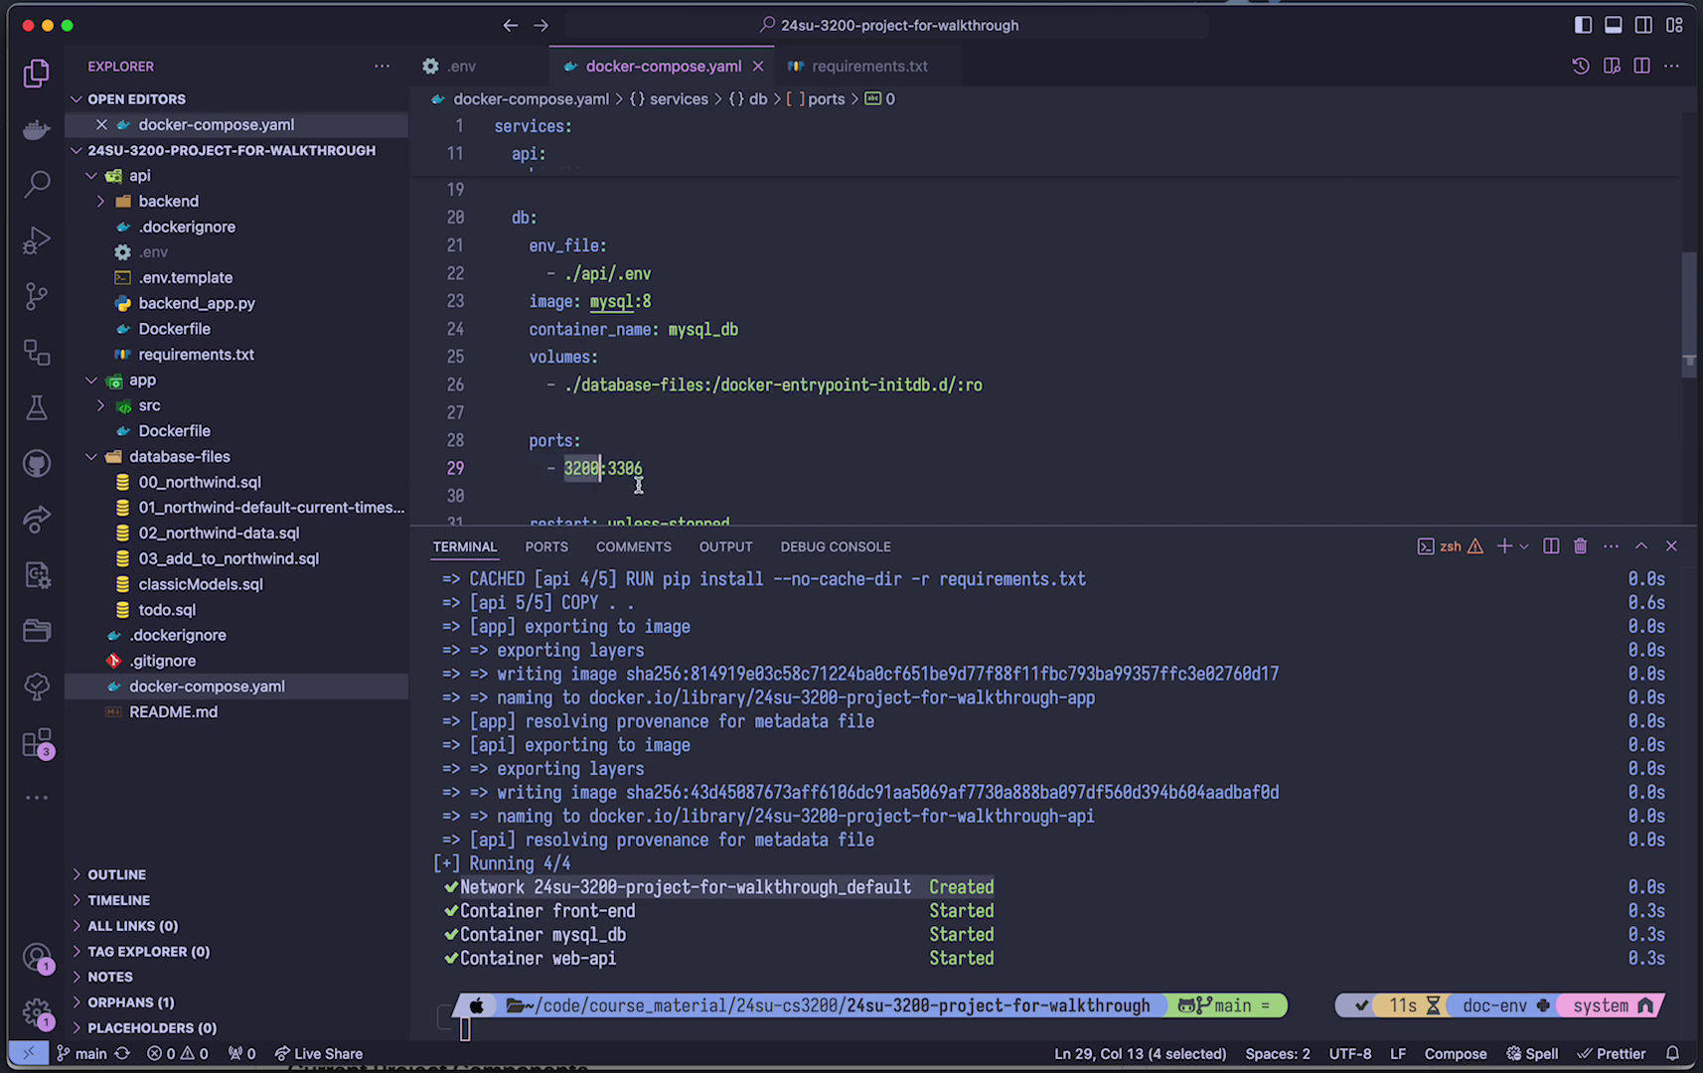
- Back in DataGrip, set the data source's user to root, fill in the MySQL root password and test the connection
key("super+Tab")
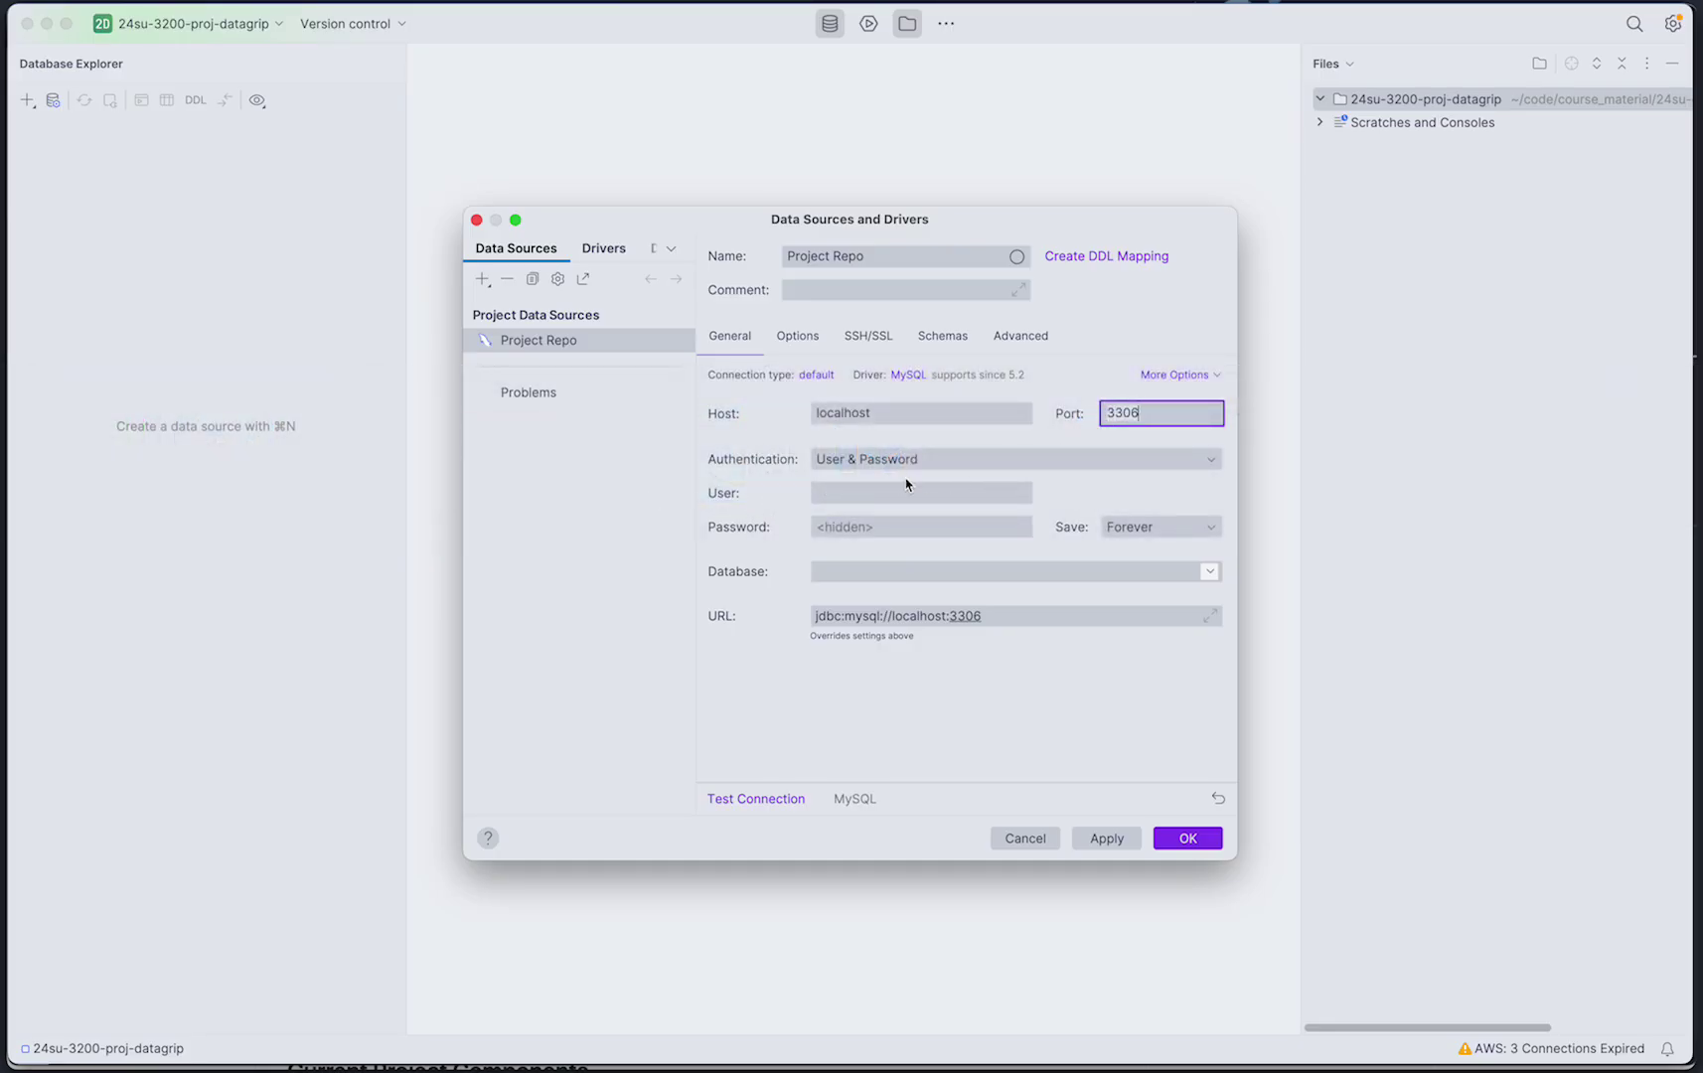
left_click(867, 494)
type("root")
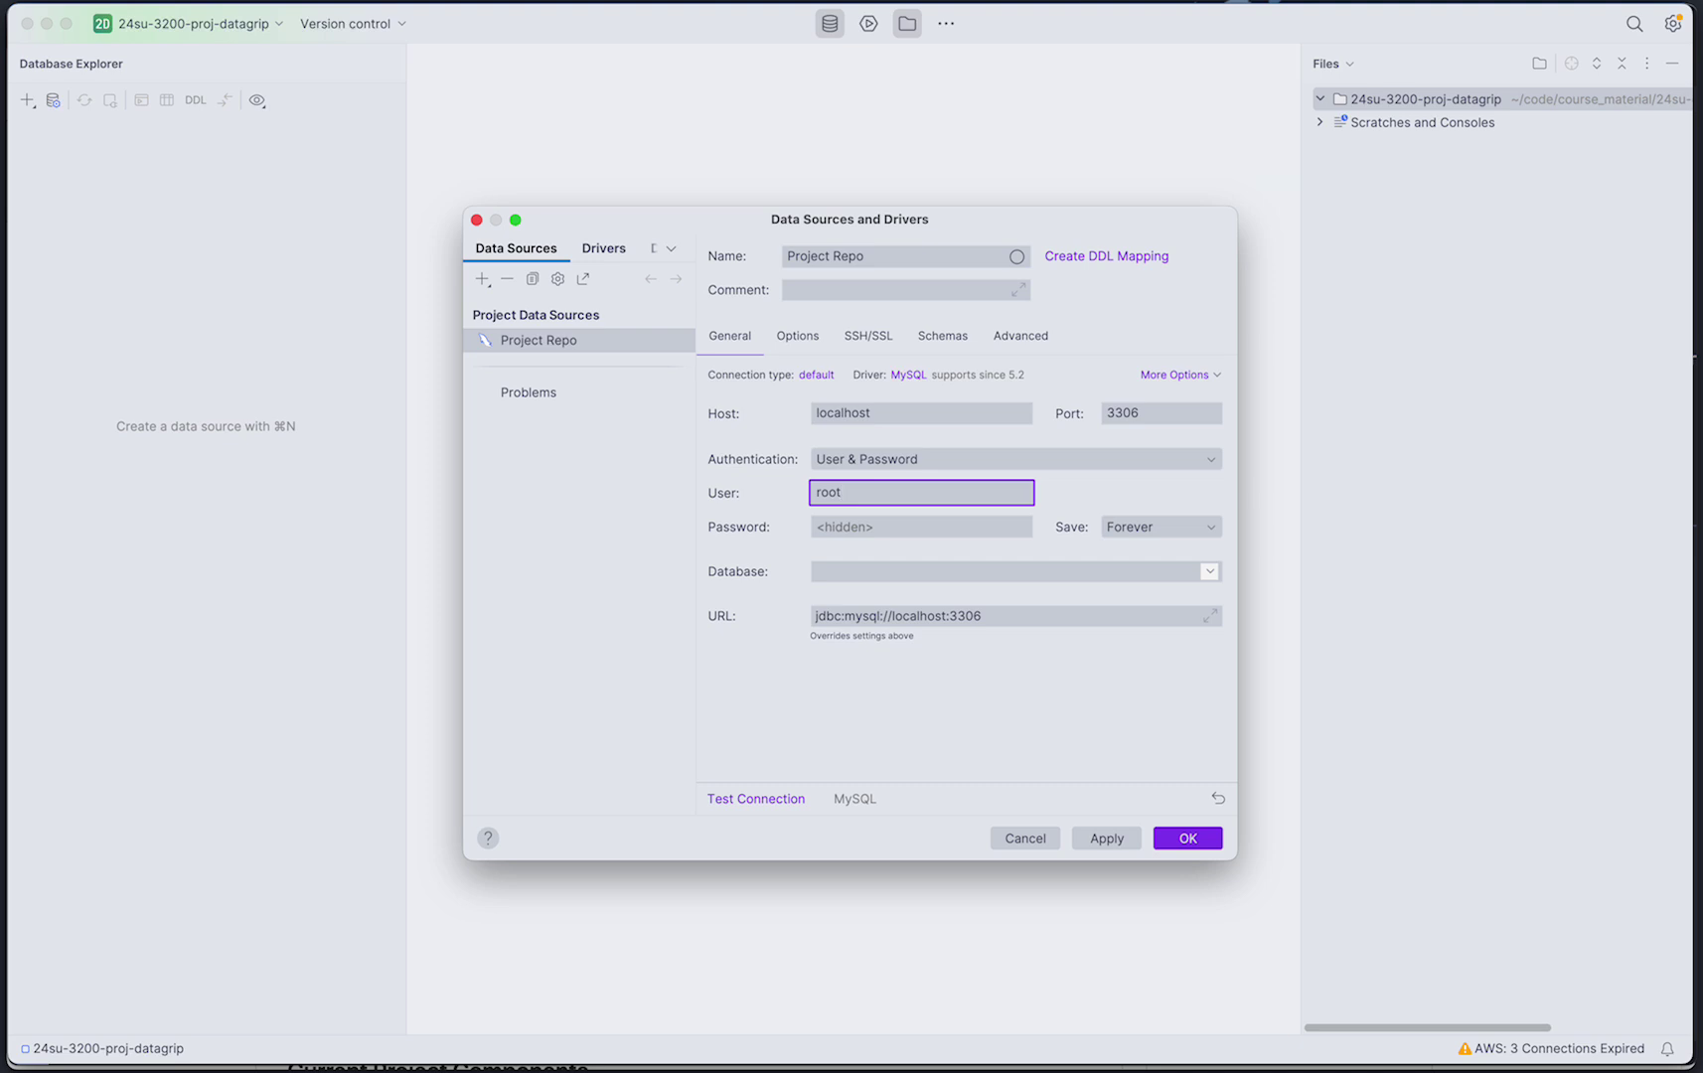
key("Tab")
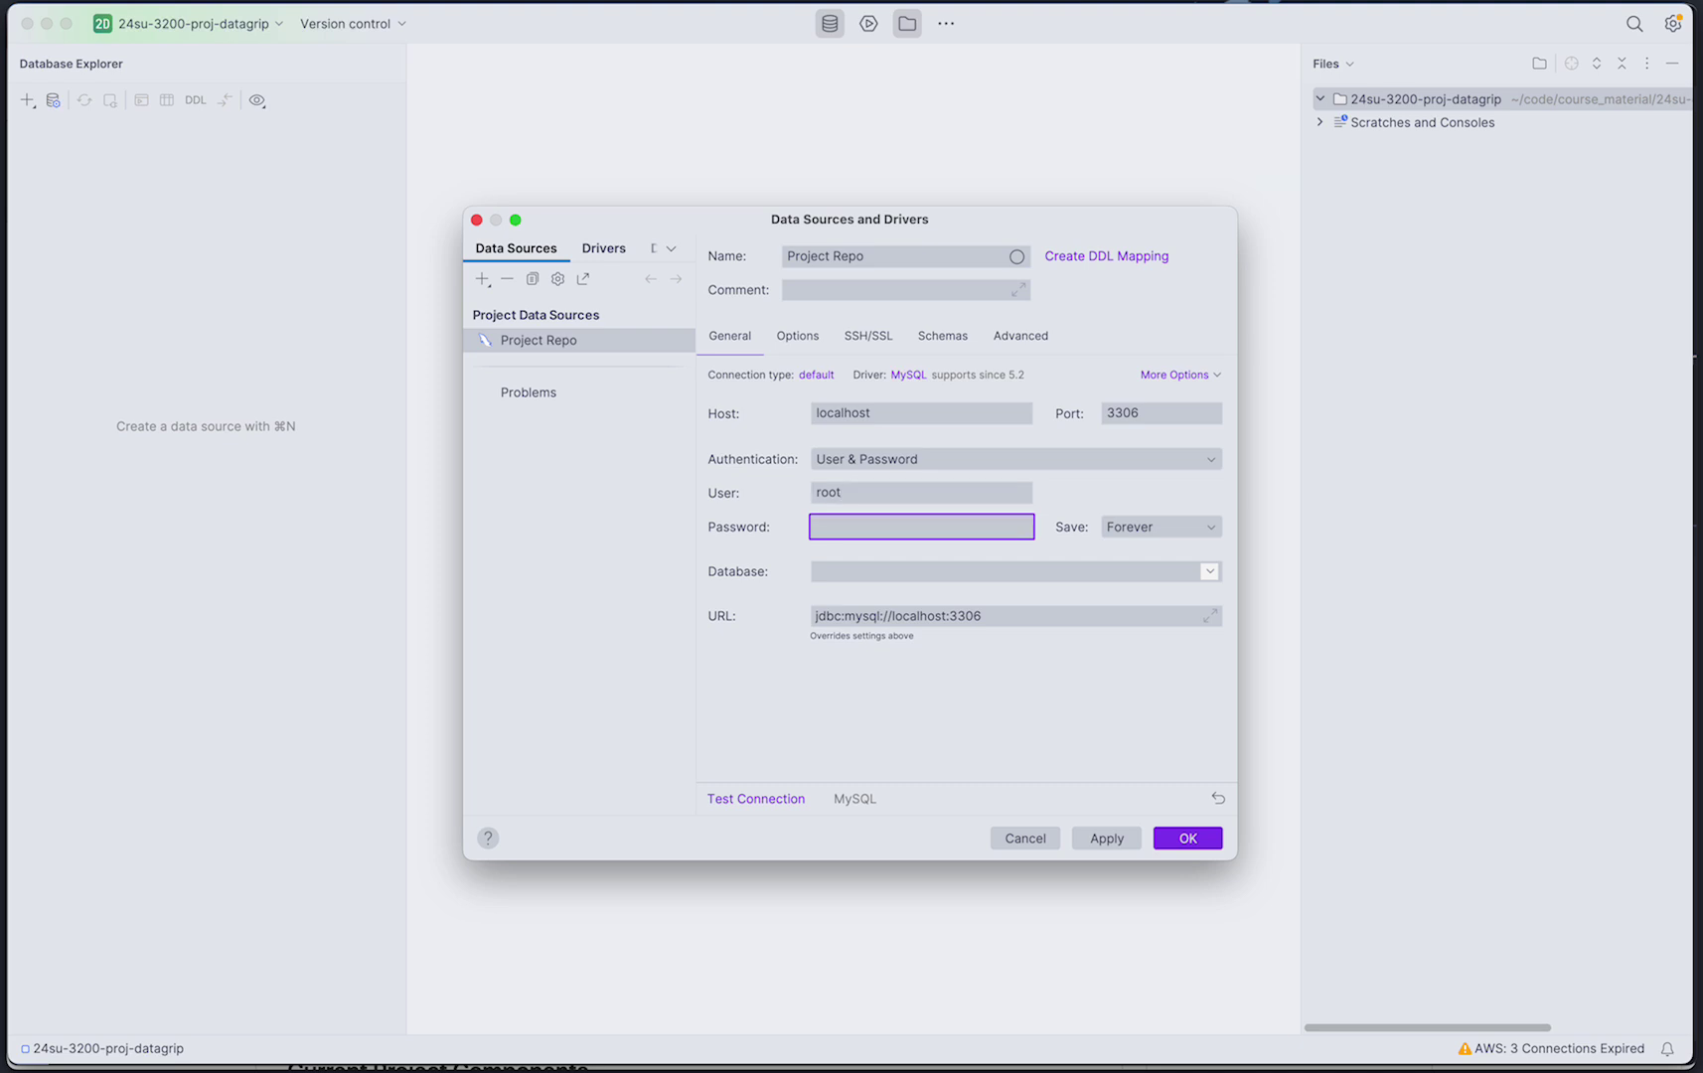
type("••••••••••••")
left_click(763, 800)
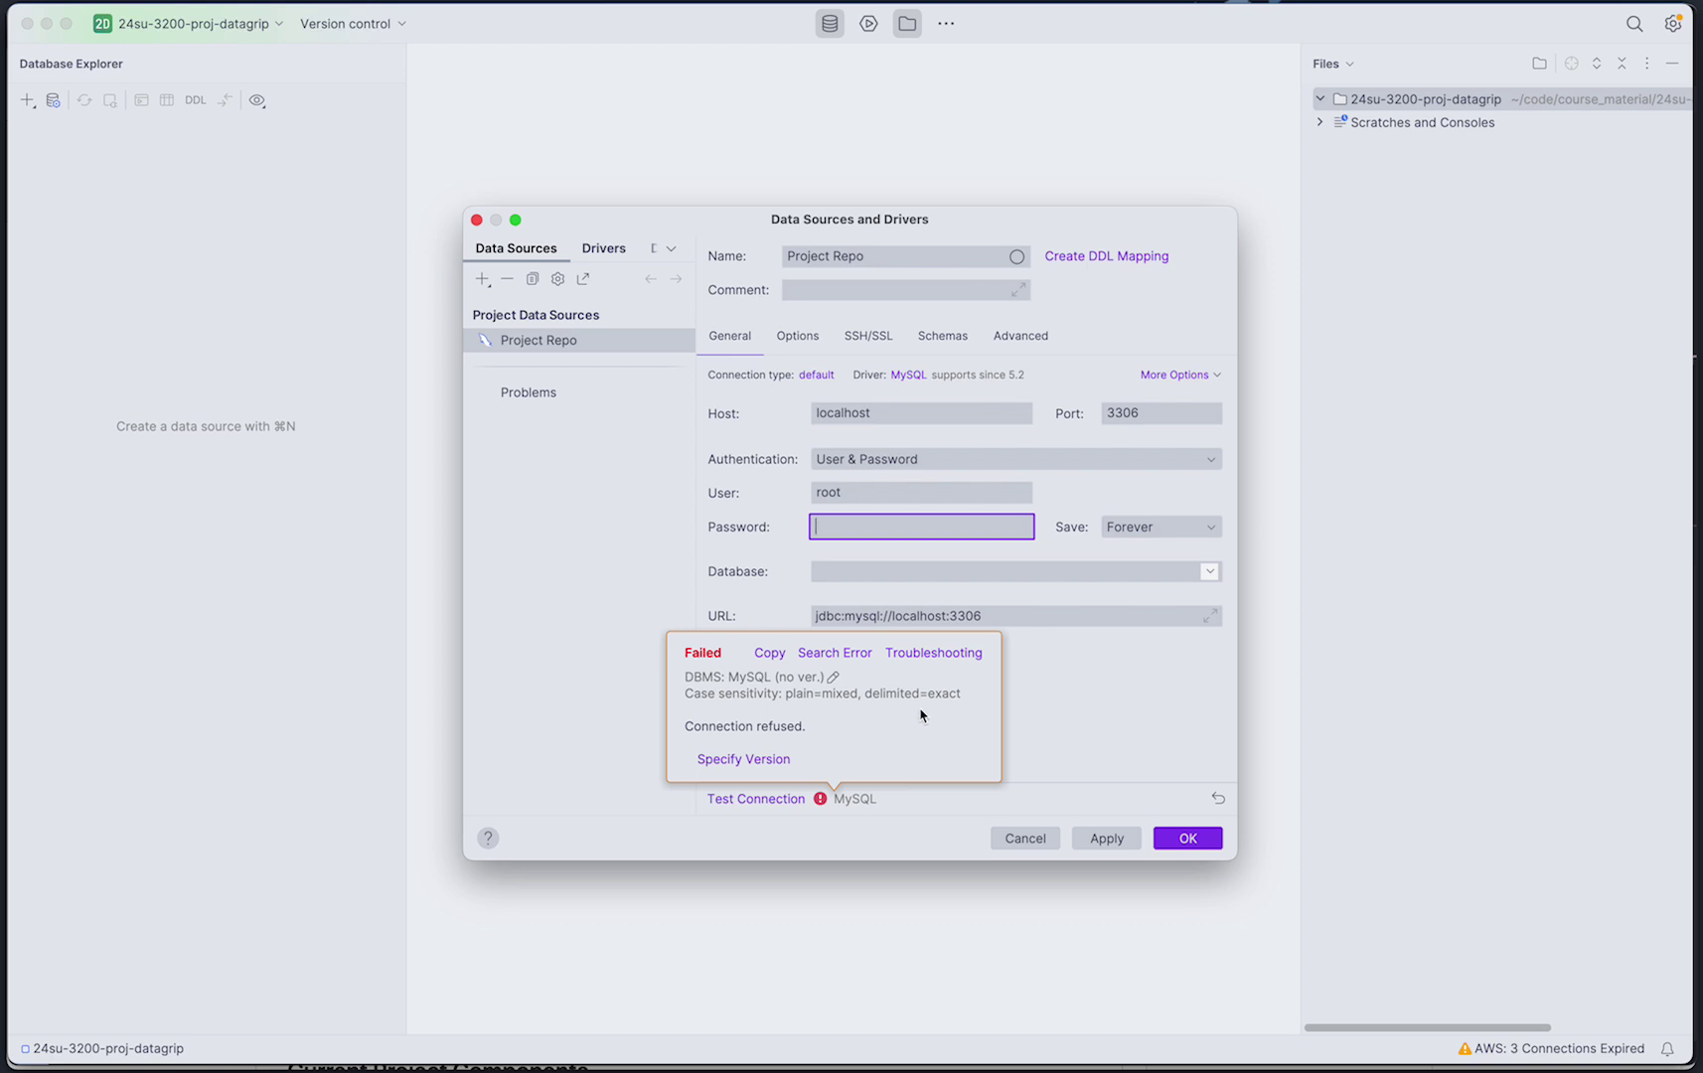
- Set the Project Repo data source's port to 3200
left_click(1140, 413)
key("BackSpace")
key("BackSpace")
key("BackSpace")
key("BackSpace")
type("3200")
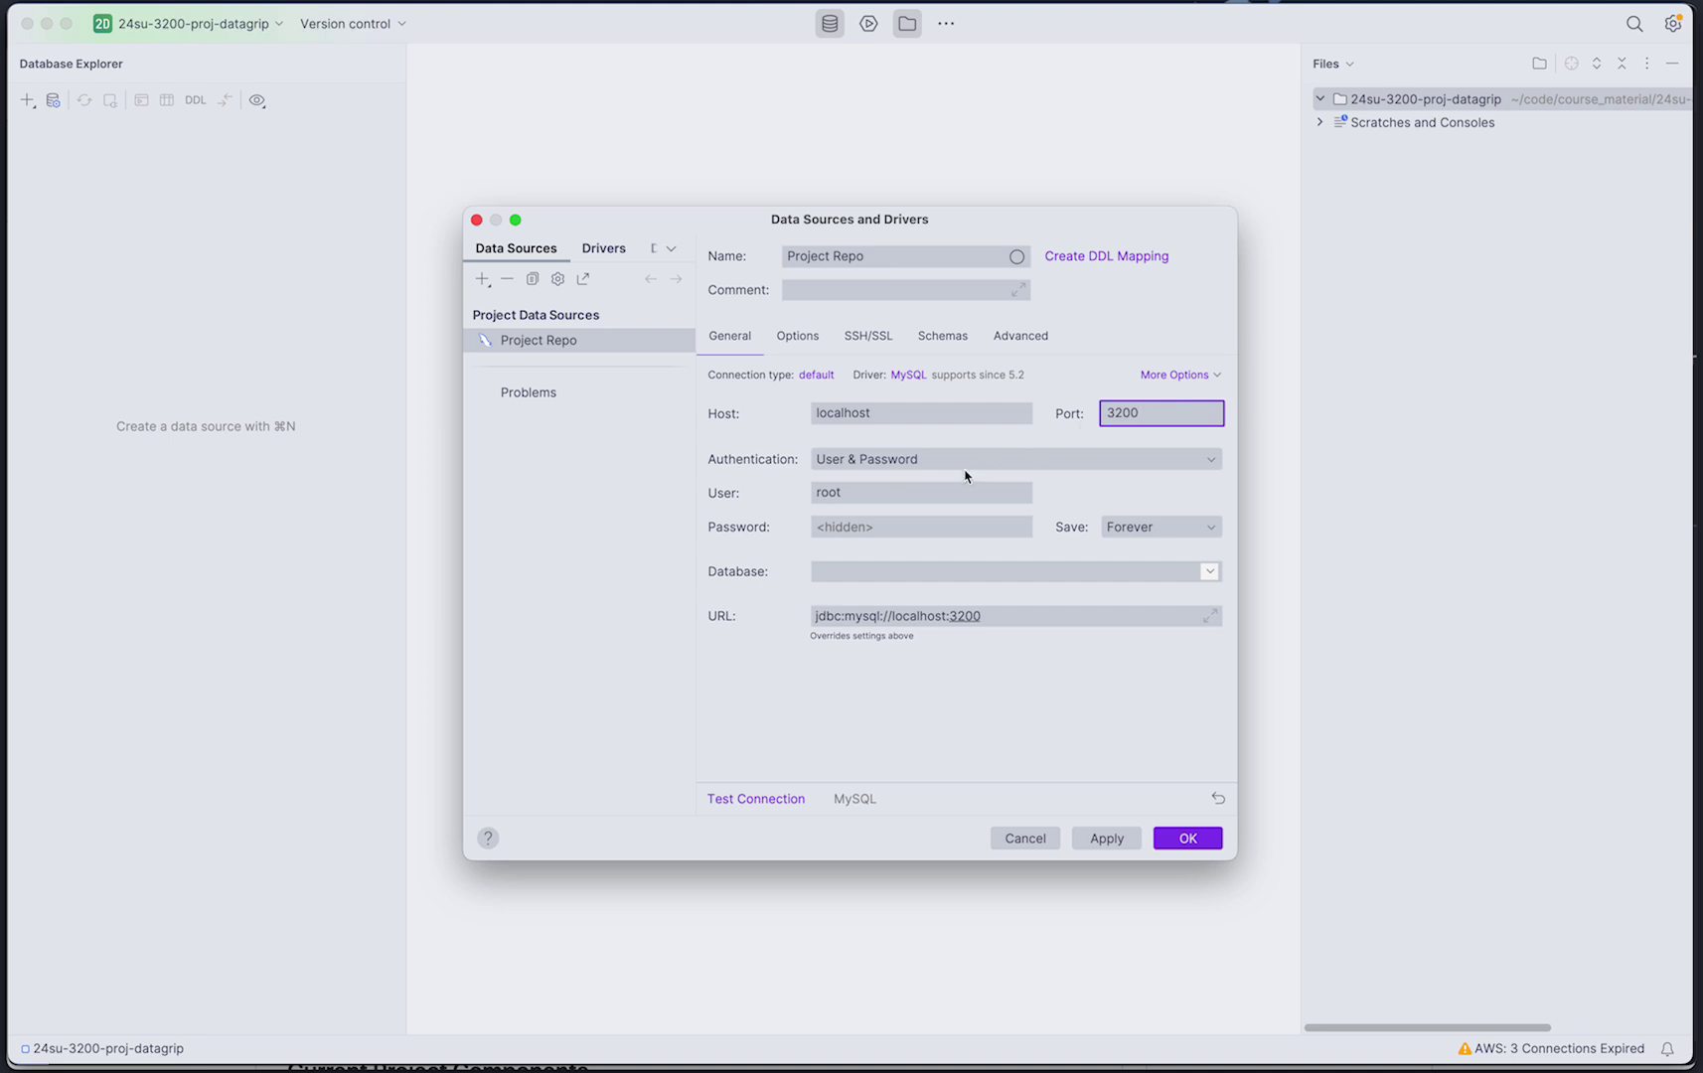
- Paste the MySQL root password again, test the connection and save the data source
left_click(891, 529)
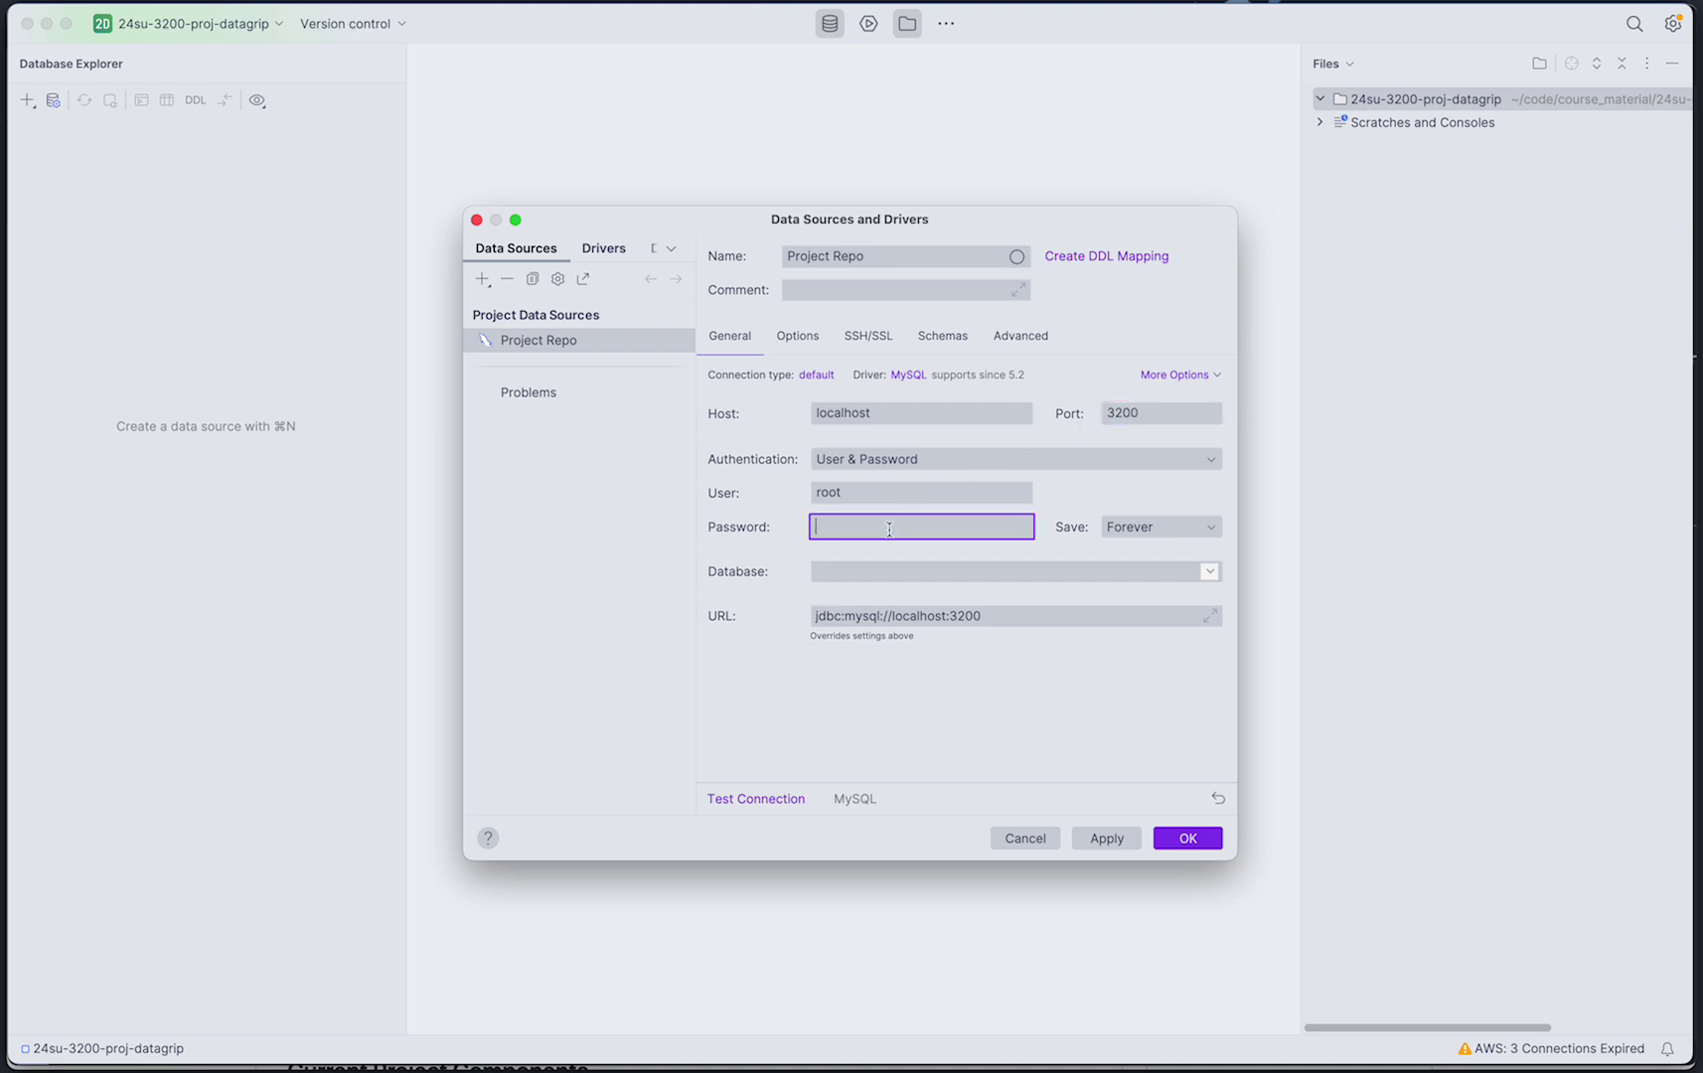
key("super+v")
left_click(760, 799)
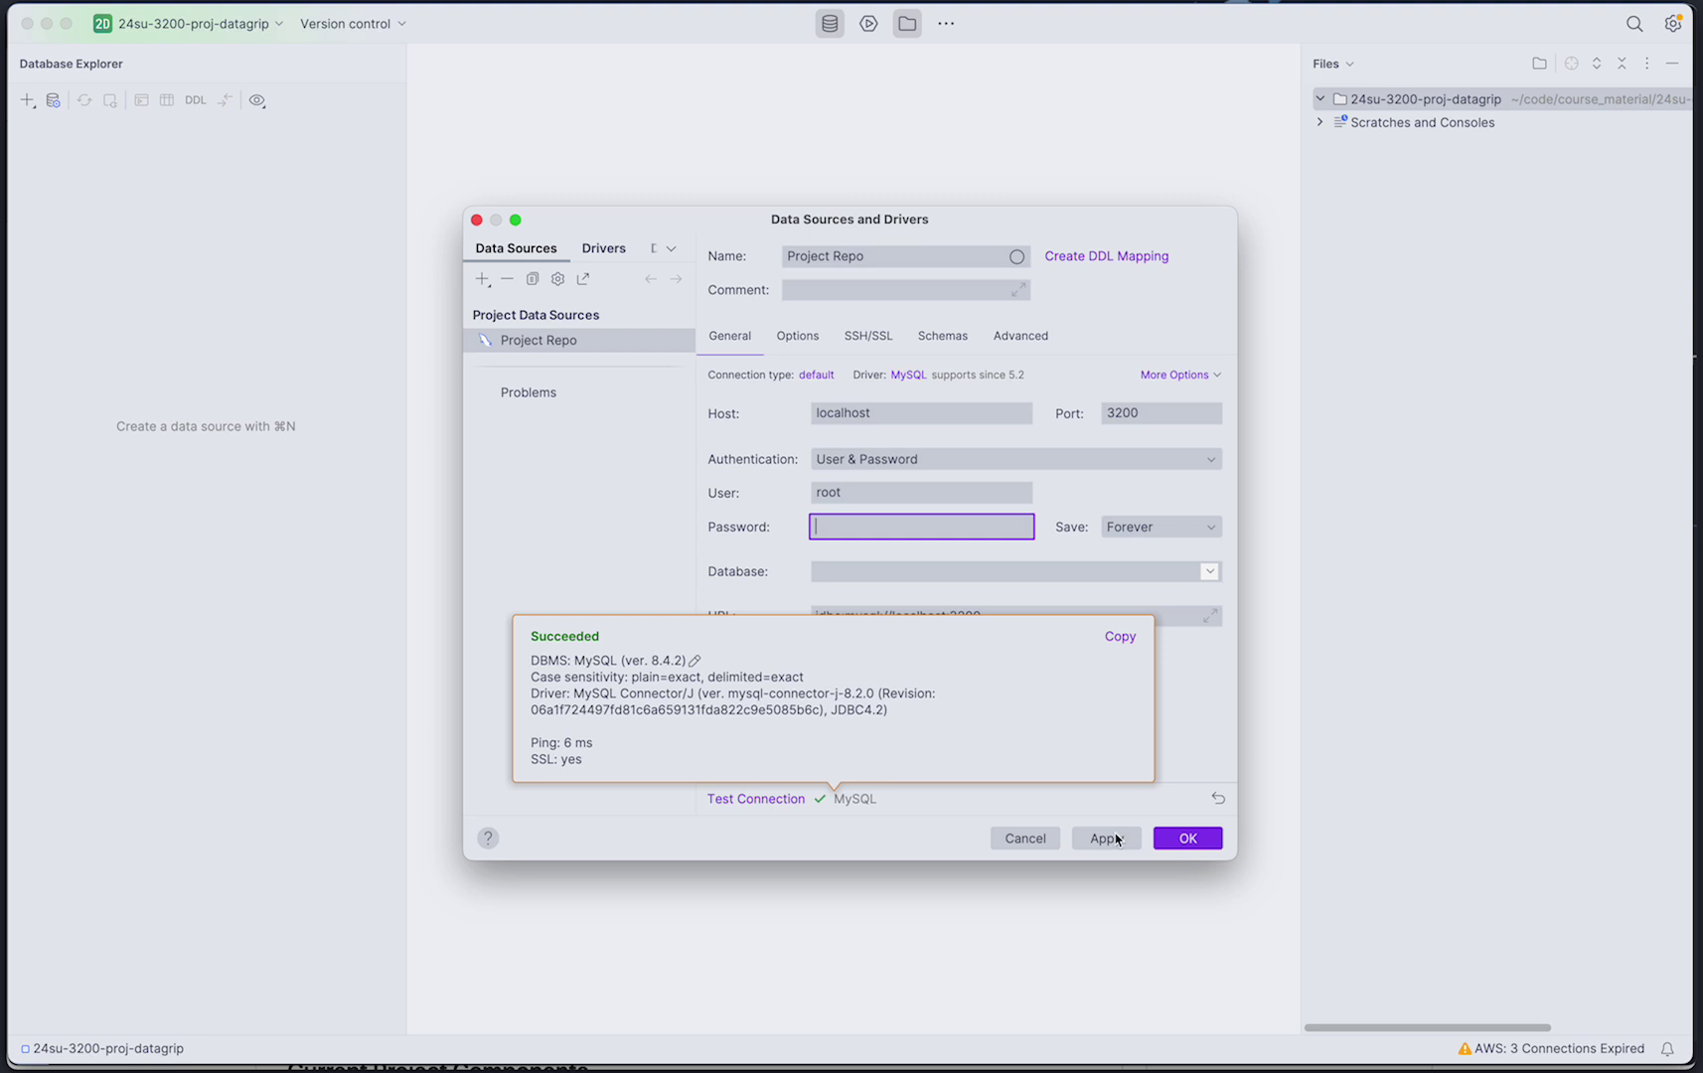
left_click(1189, 840)
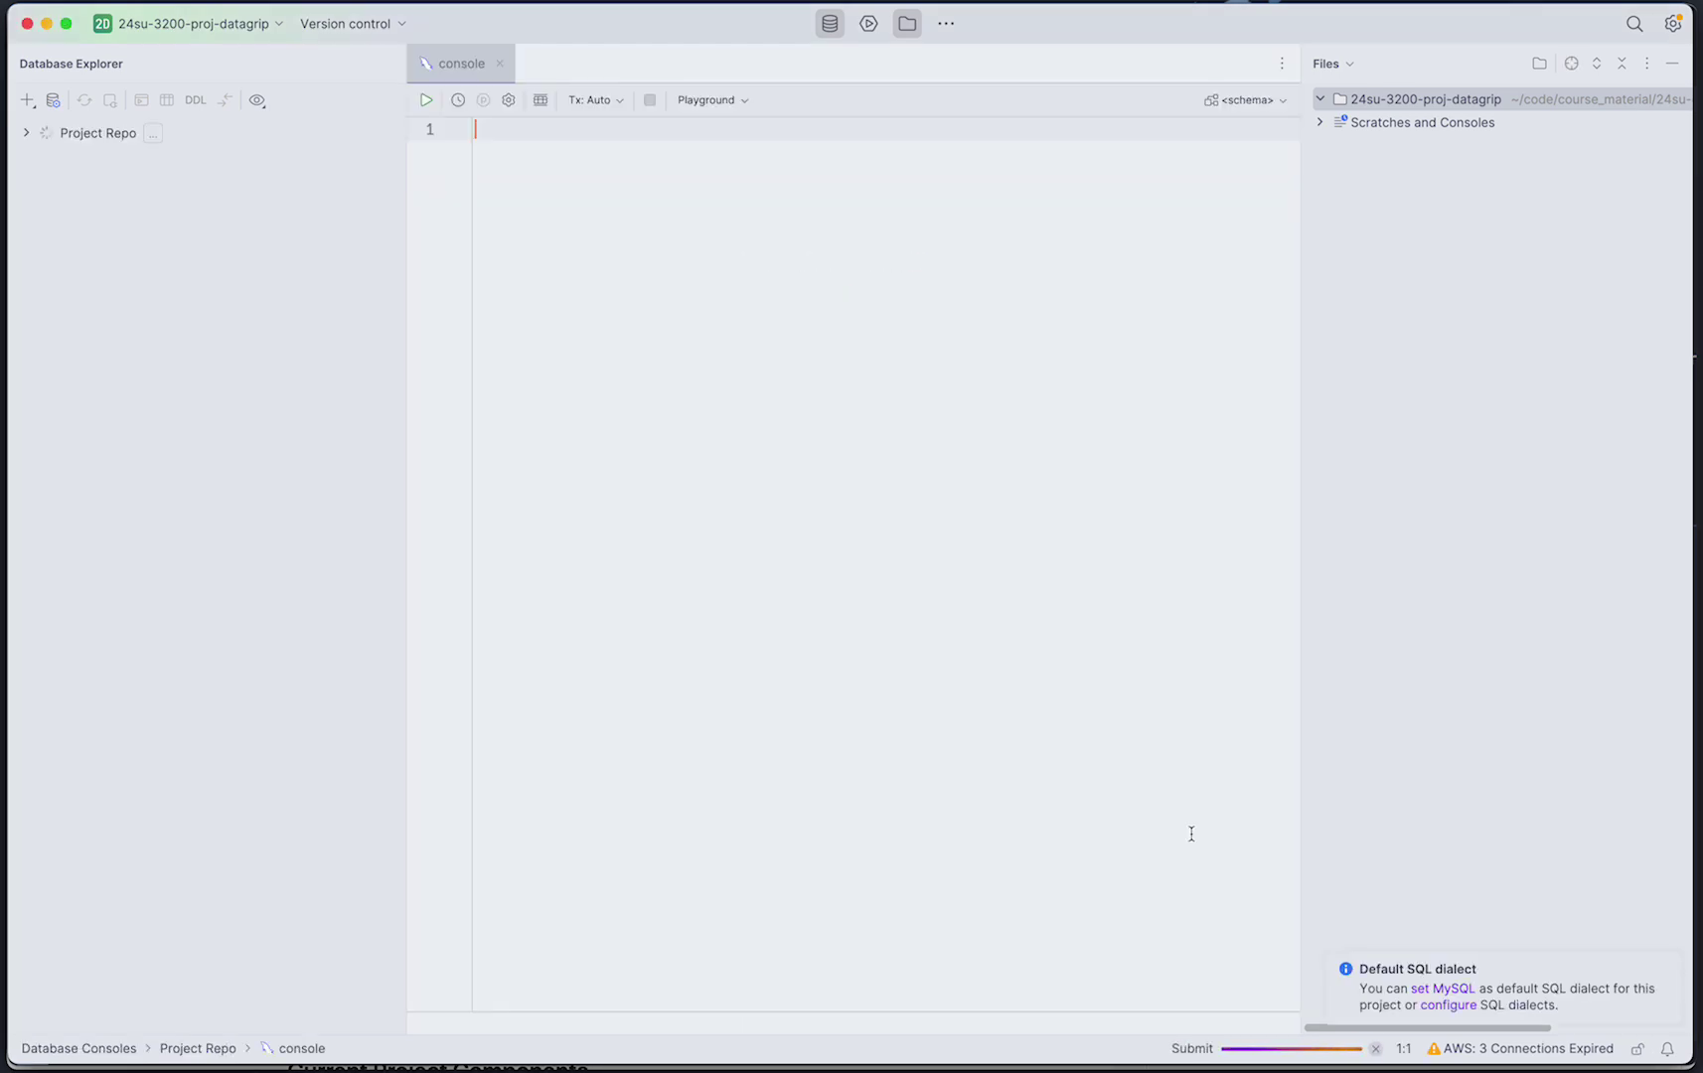
- Expand Project Repo and include the classicmodels, northwind and todoApp schemas alongside the default schema
left_click(26, 133)
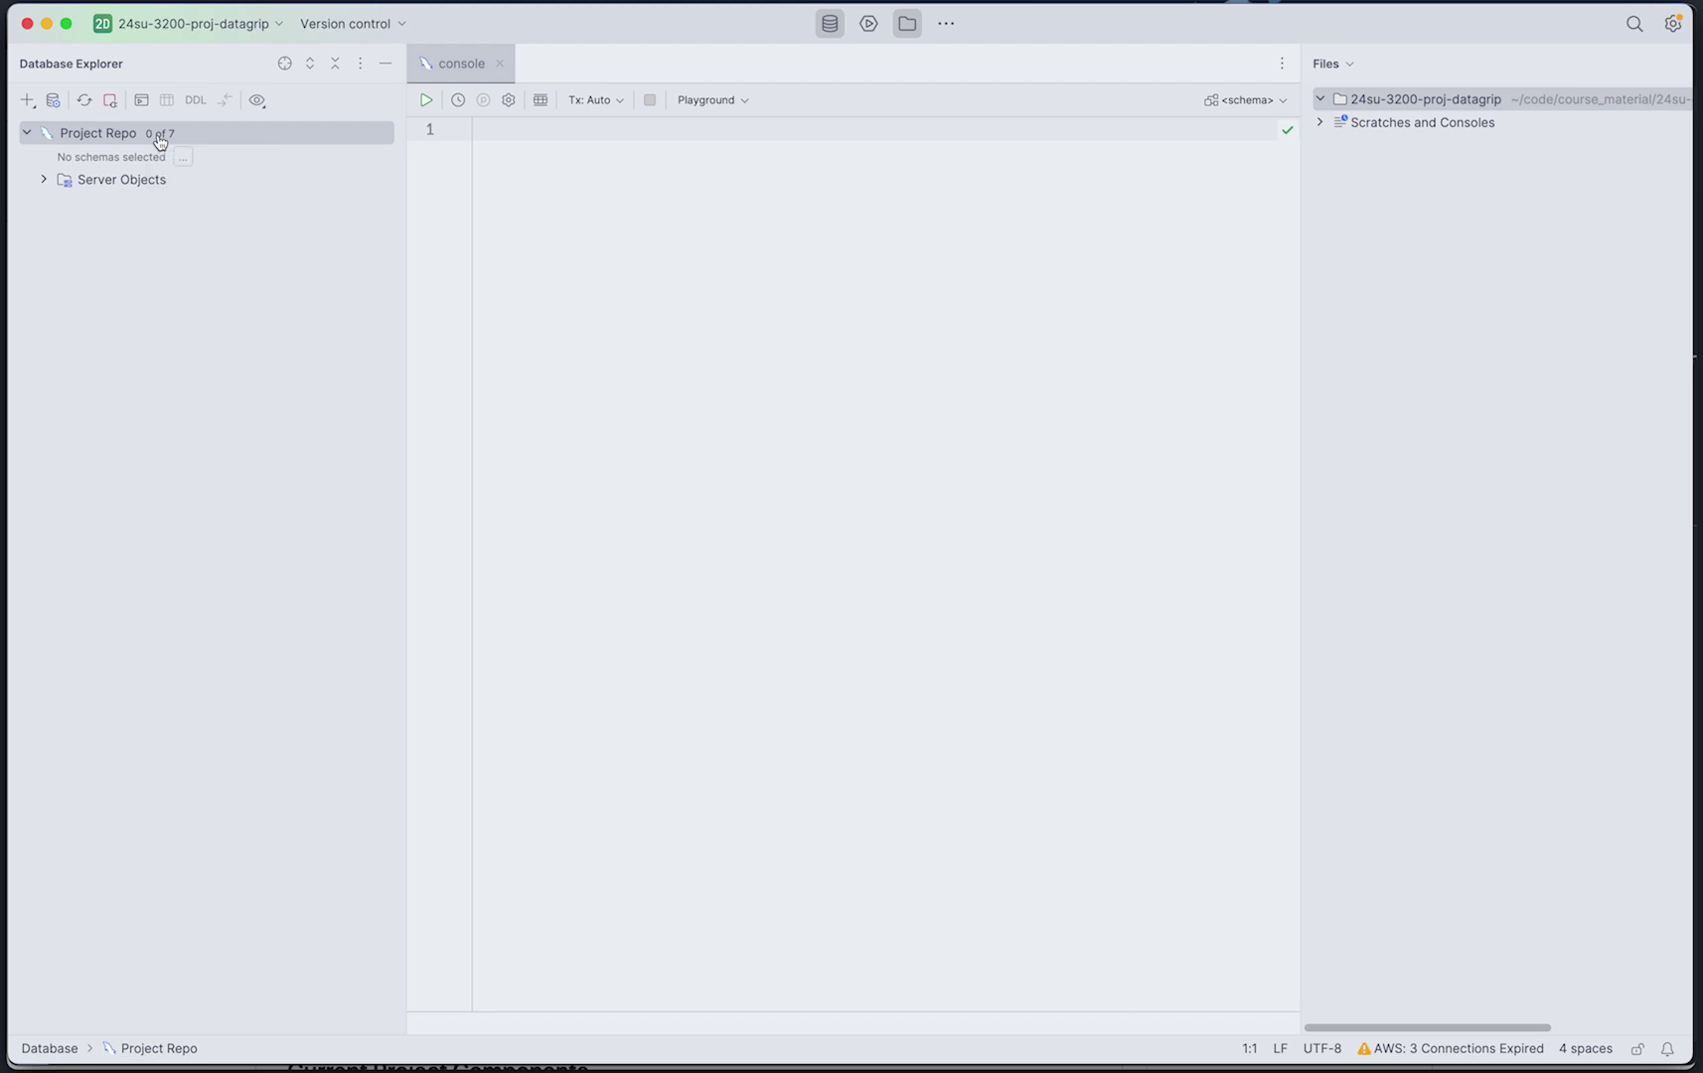
left_click(159, 140)
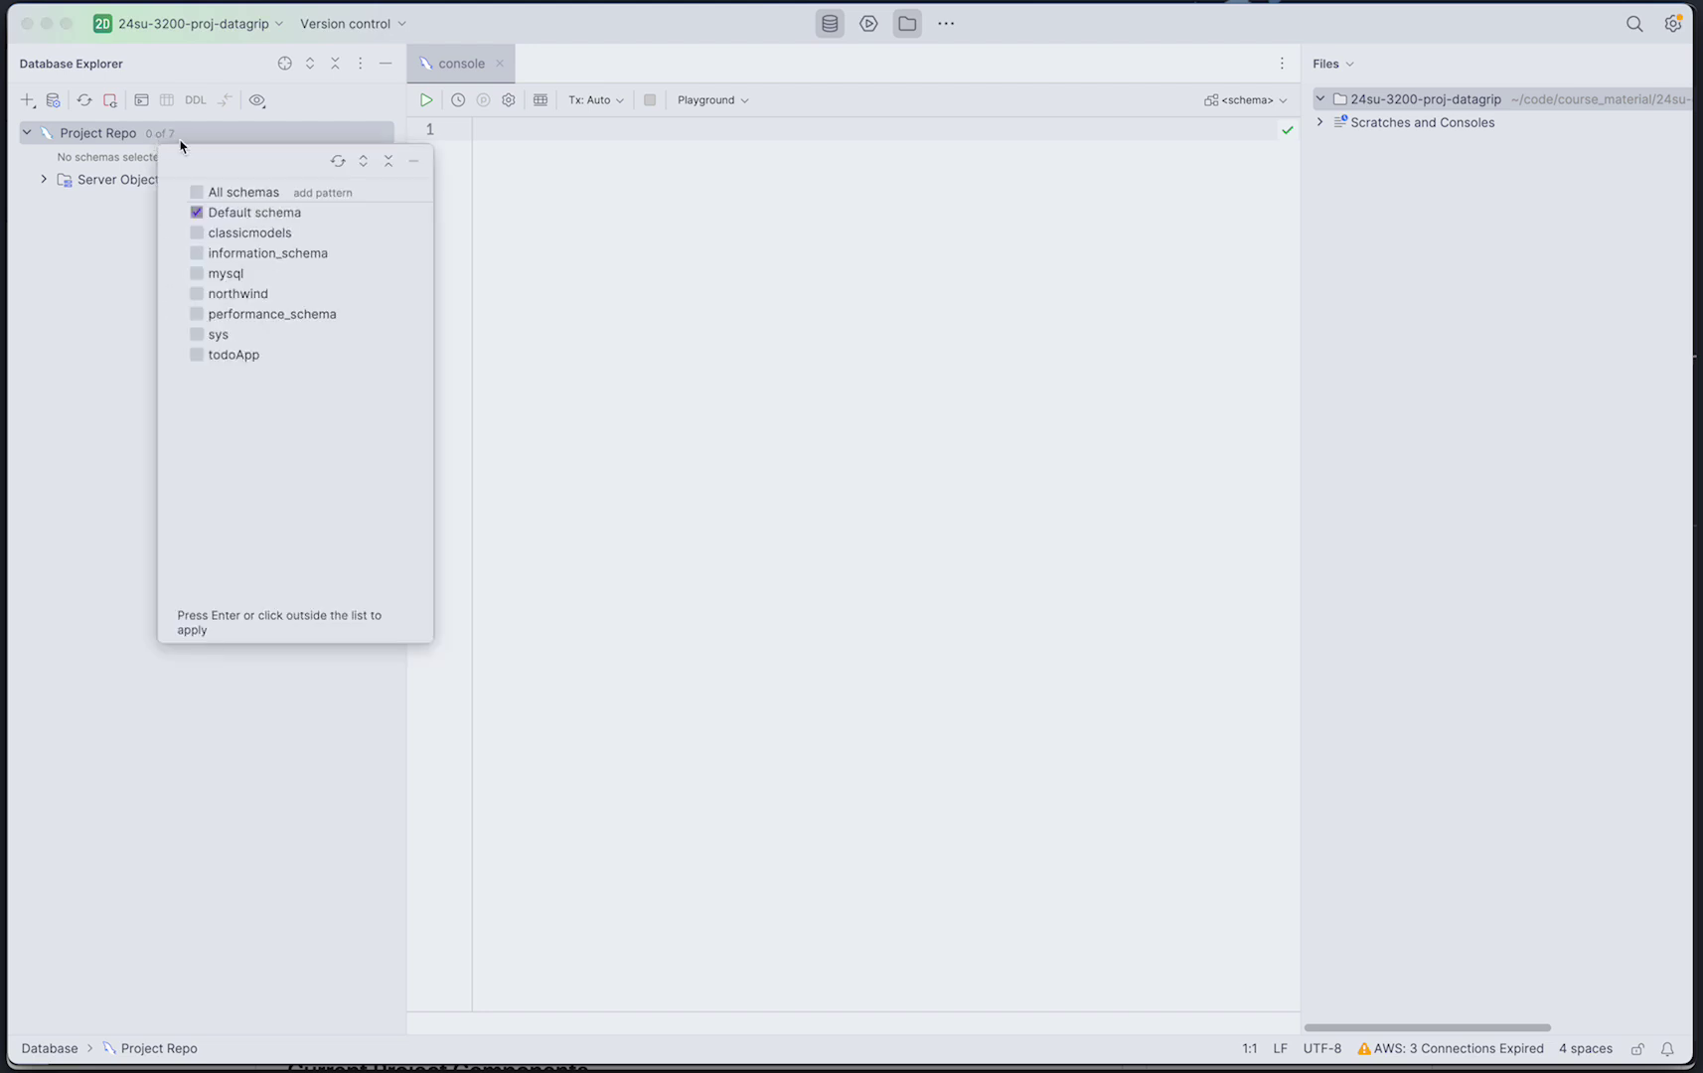
left_click(199, 234)
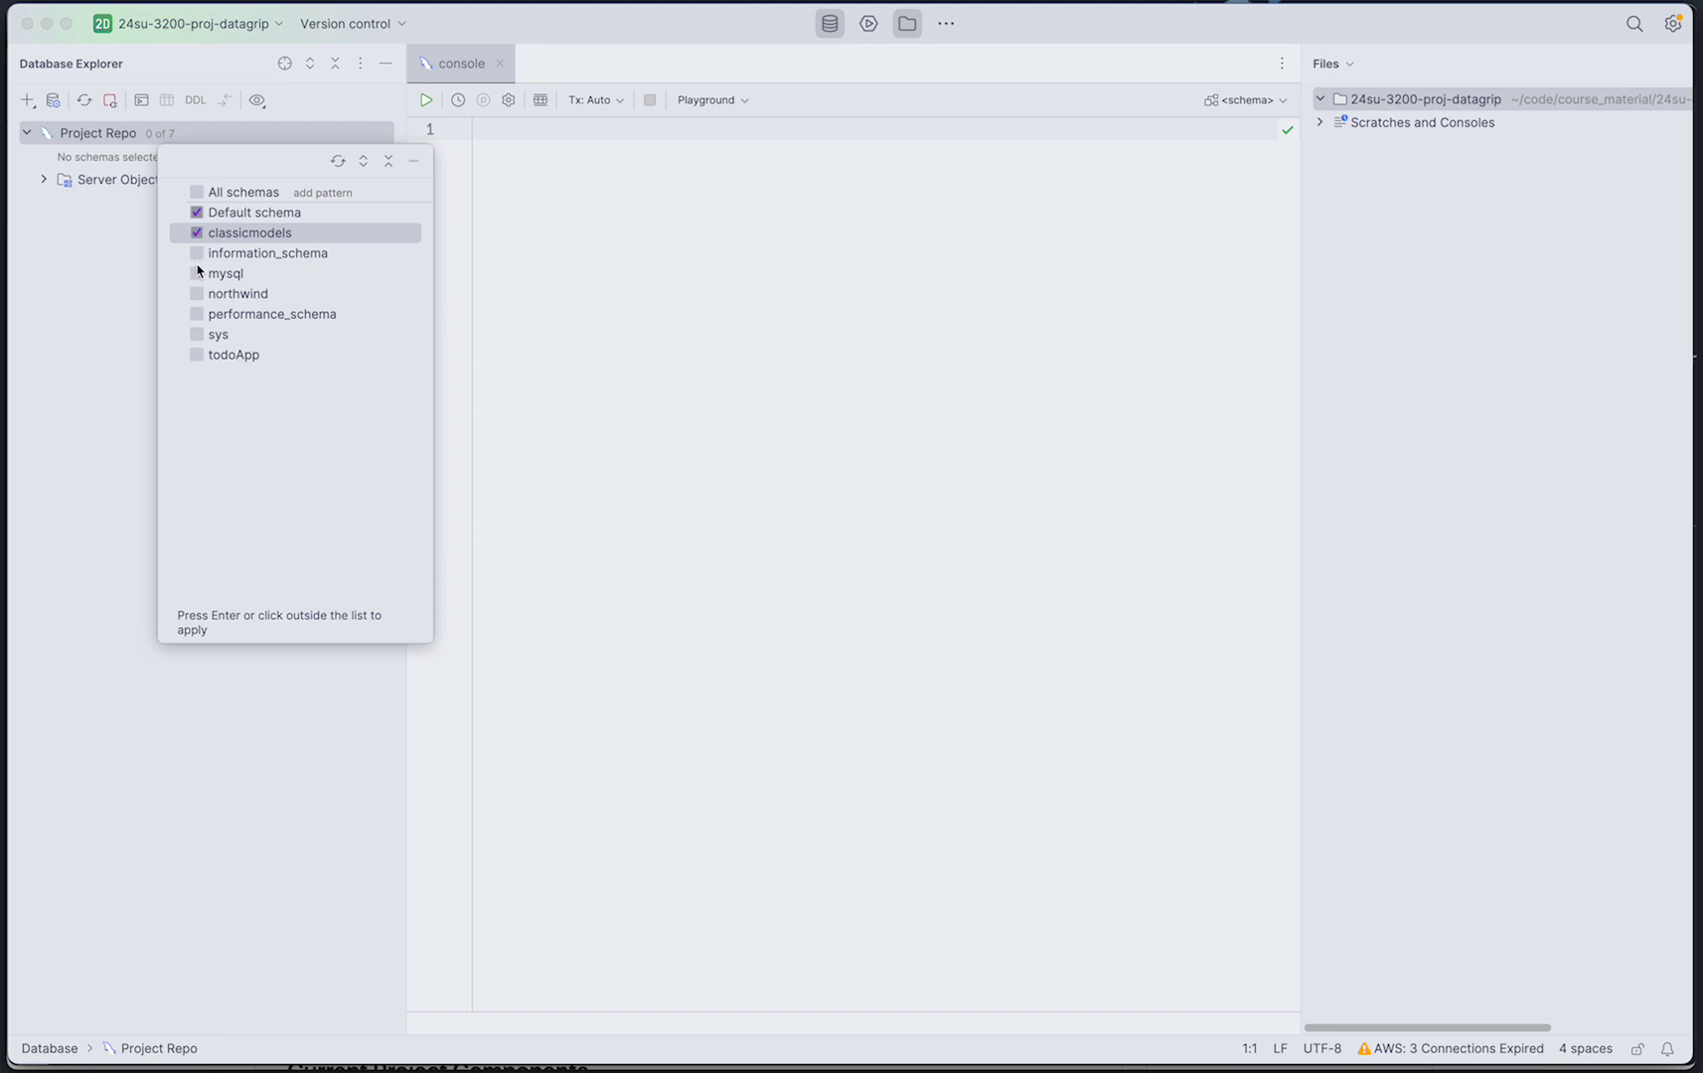
left_click(199, 298)
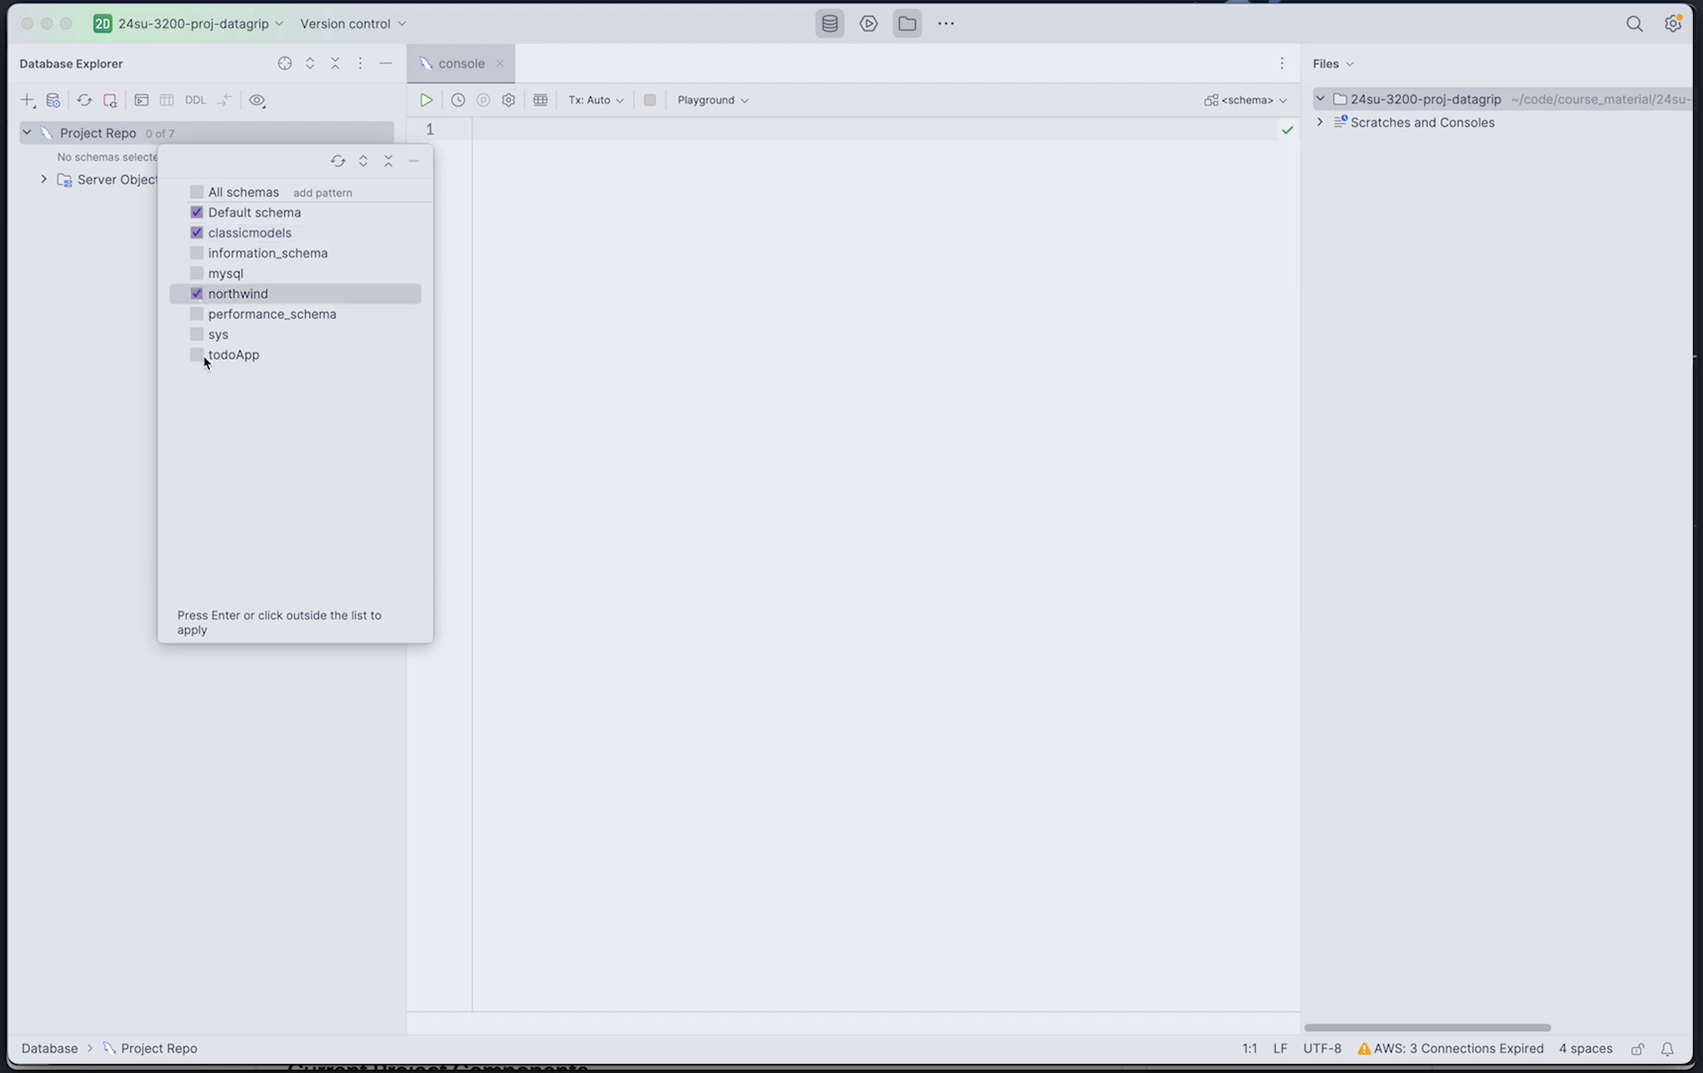
left_click(201, 357)
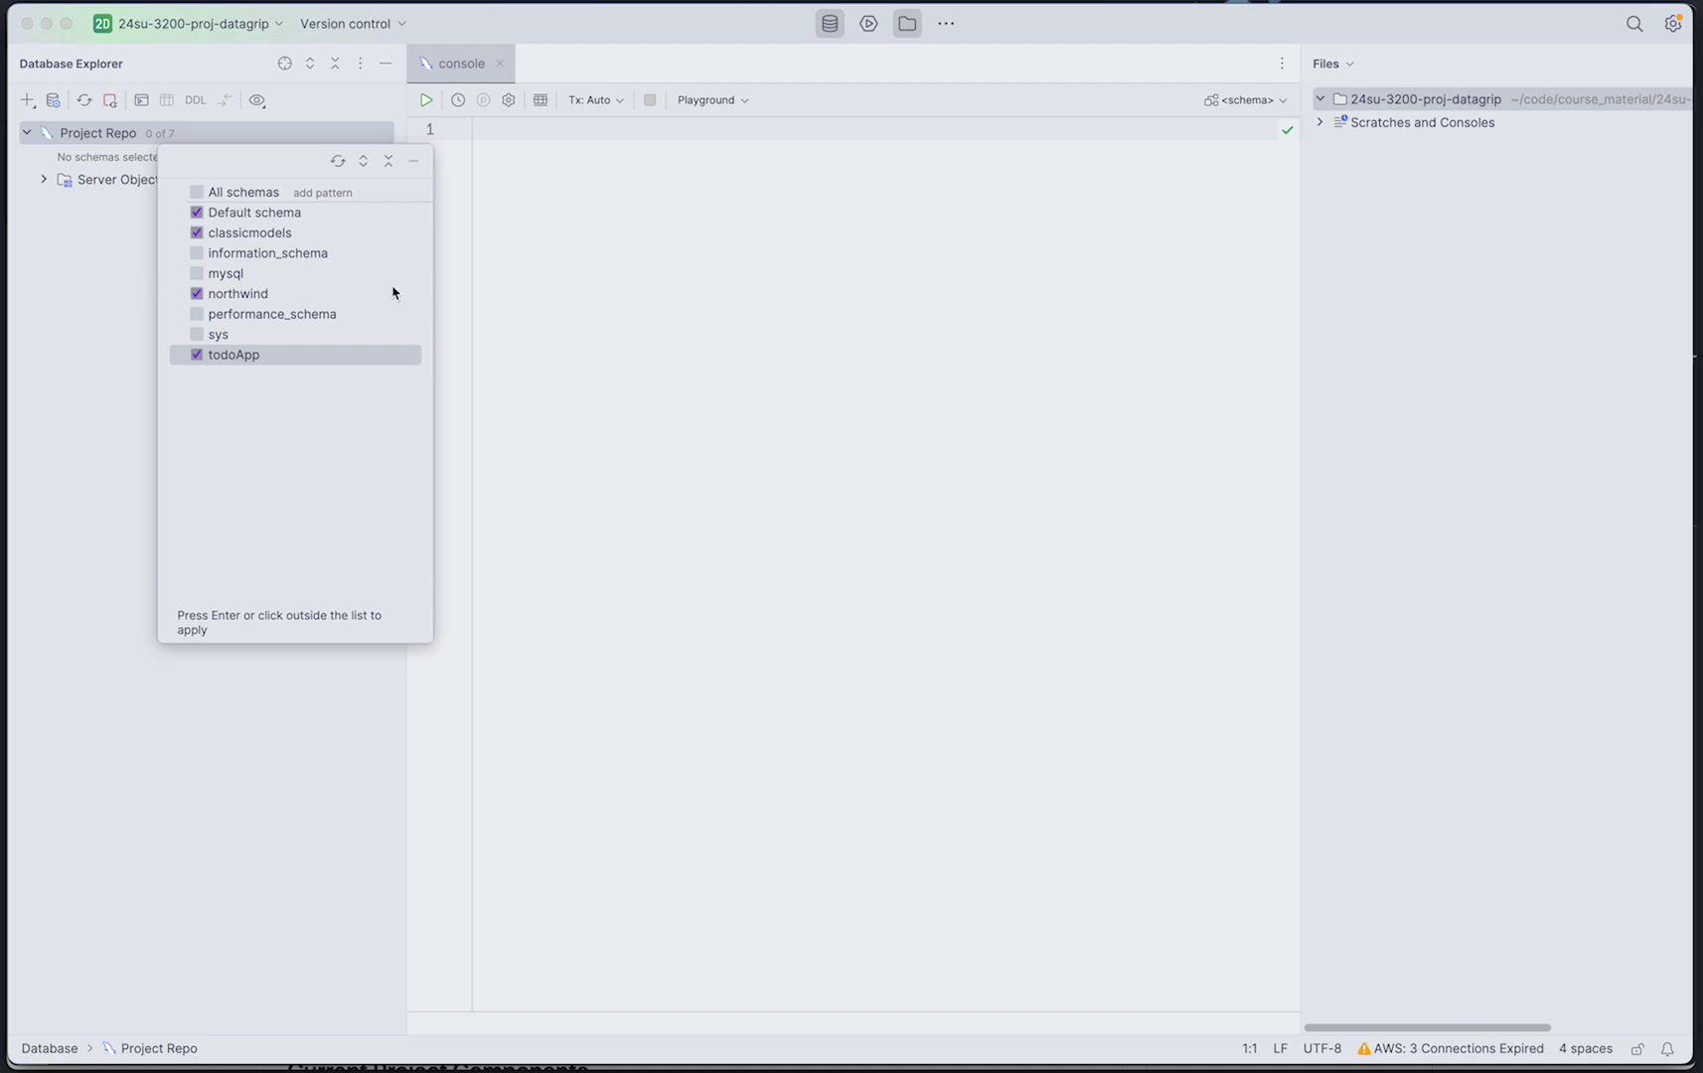
left_click(83, 288)
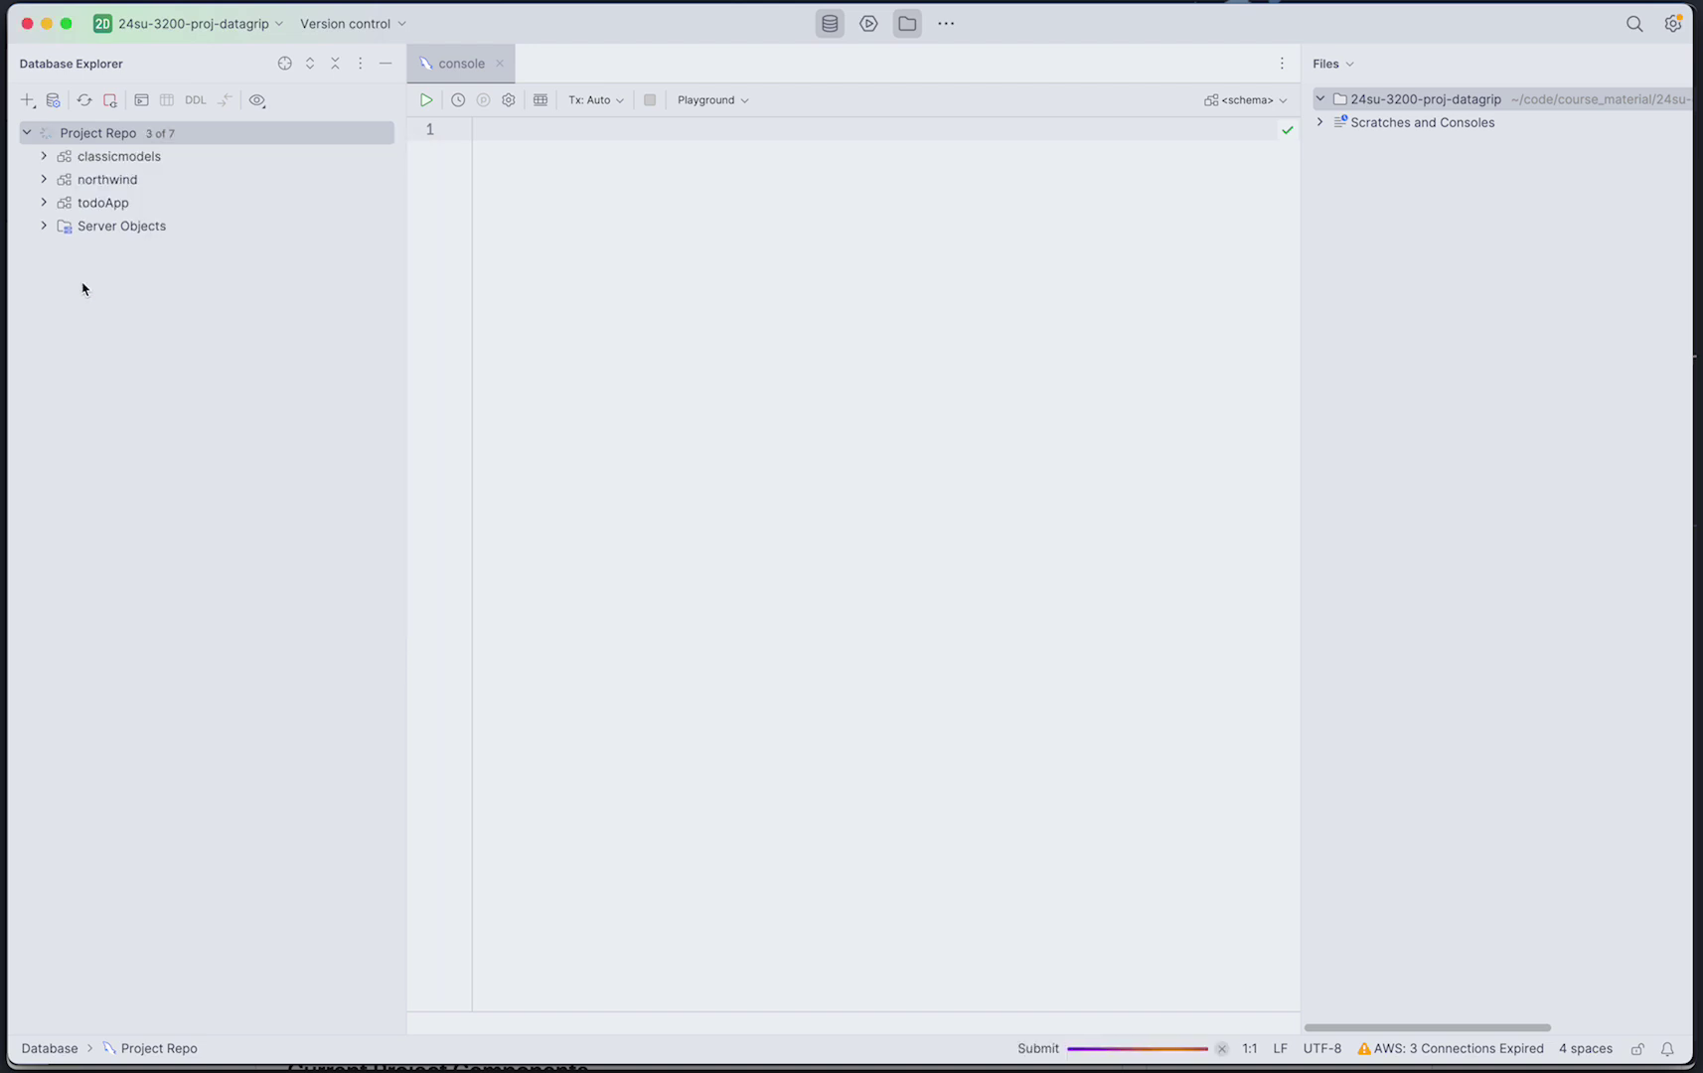
- Examine the table lists of the northwind and classicmodels schemas, and collapse both schemas again
left_click(45, 181)
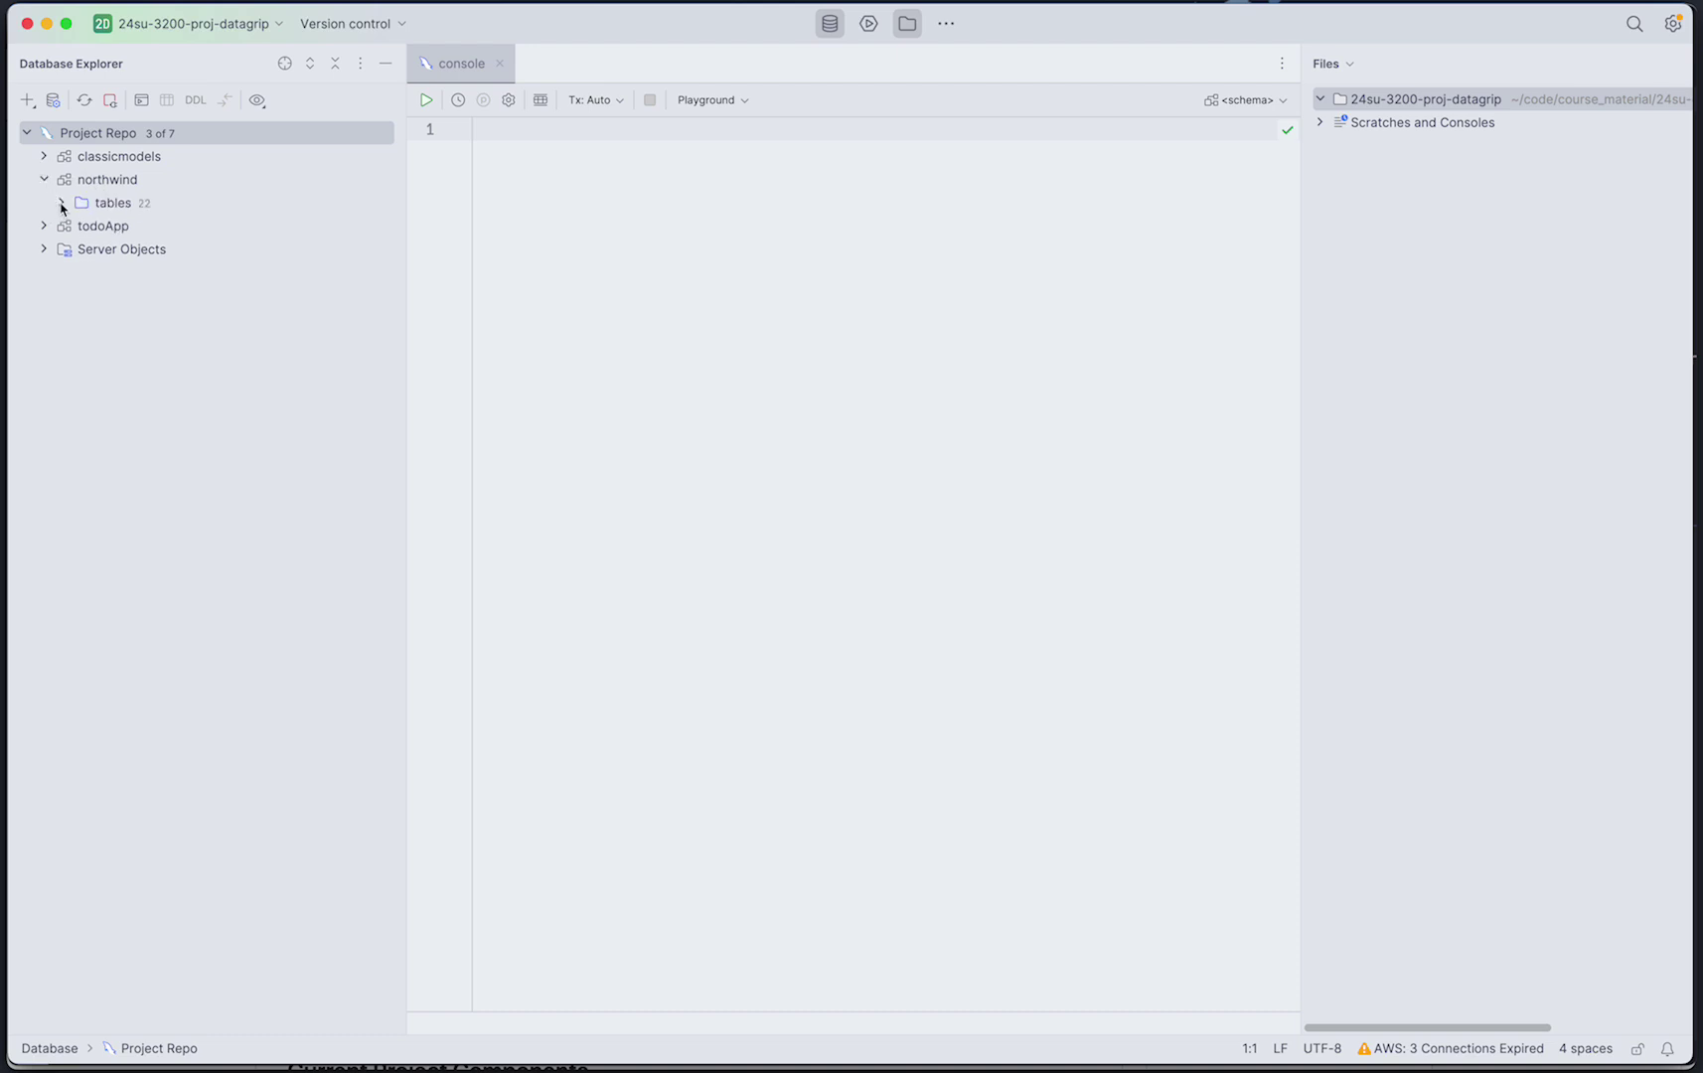
left_click(61, 203)
left_click(45, 158)
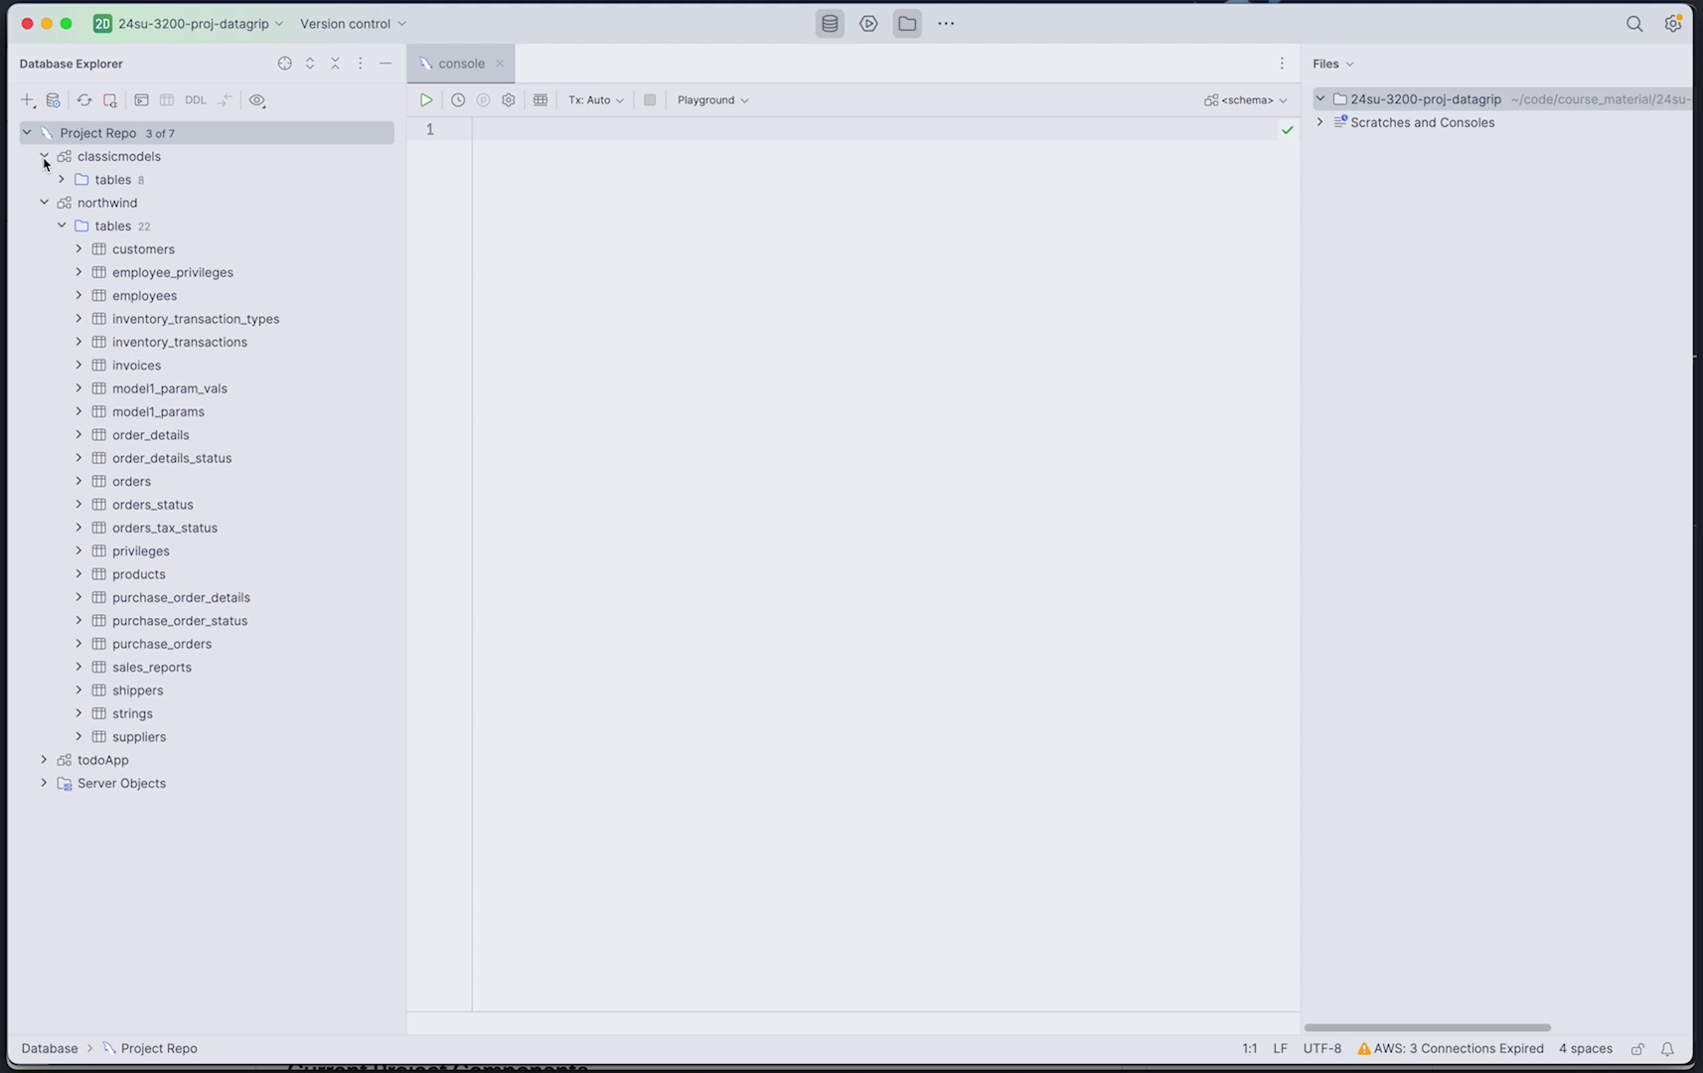
left_click(61, 180)
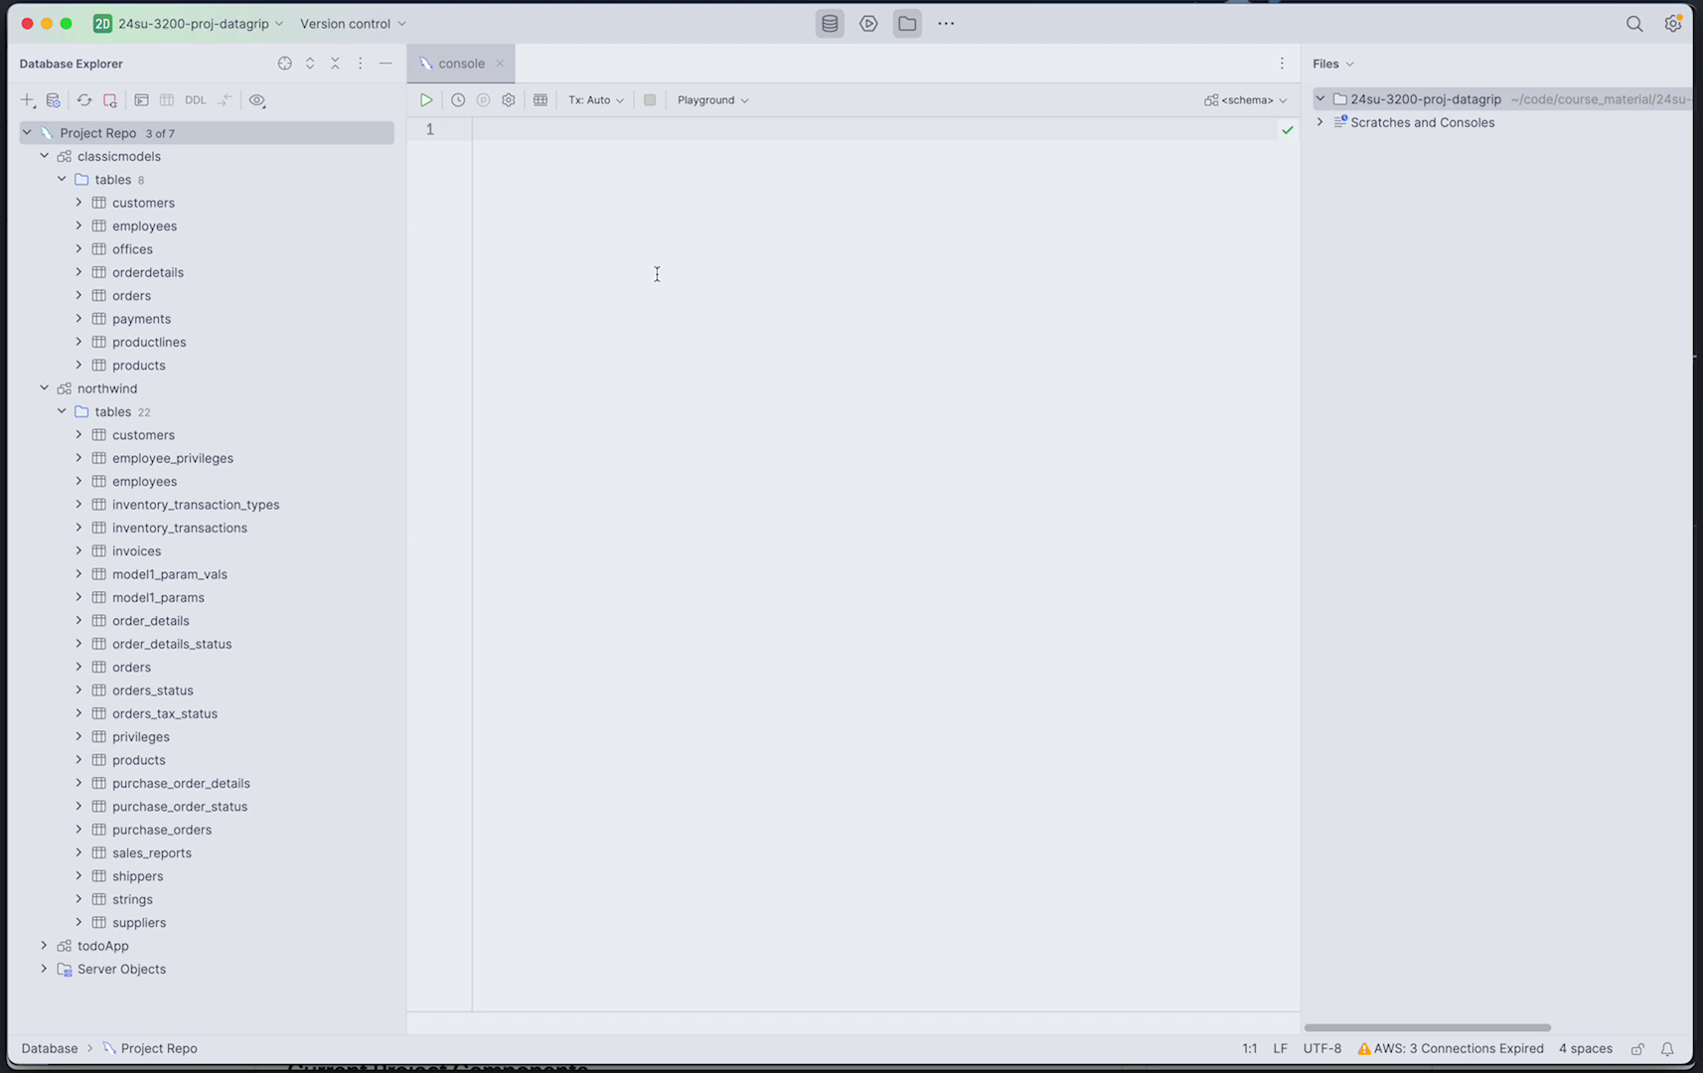
left_click(45, 157)
left_click(45, 179)
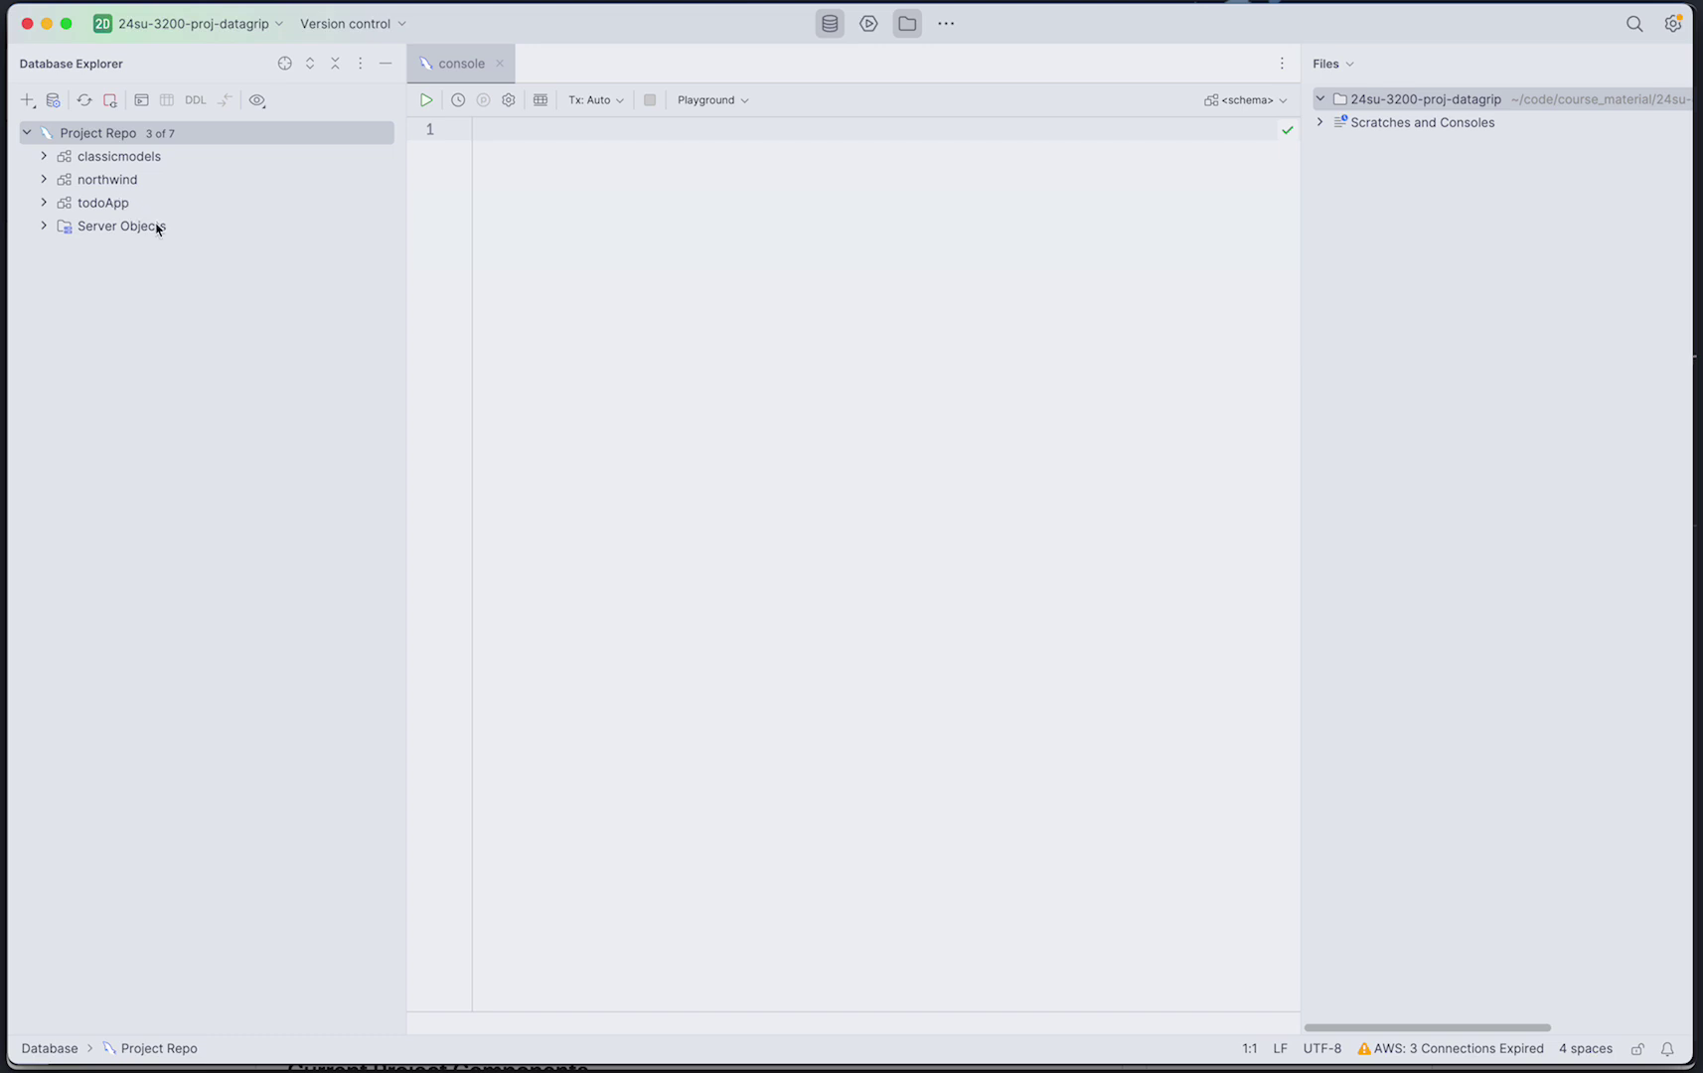
- Write and run USE northwind; in the Project Repo console, leaving a blank line for another statement
left_click(596, 318)
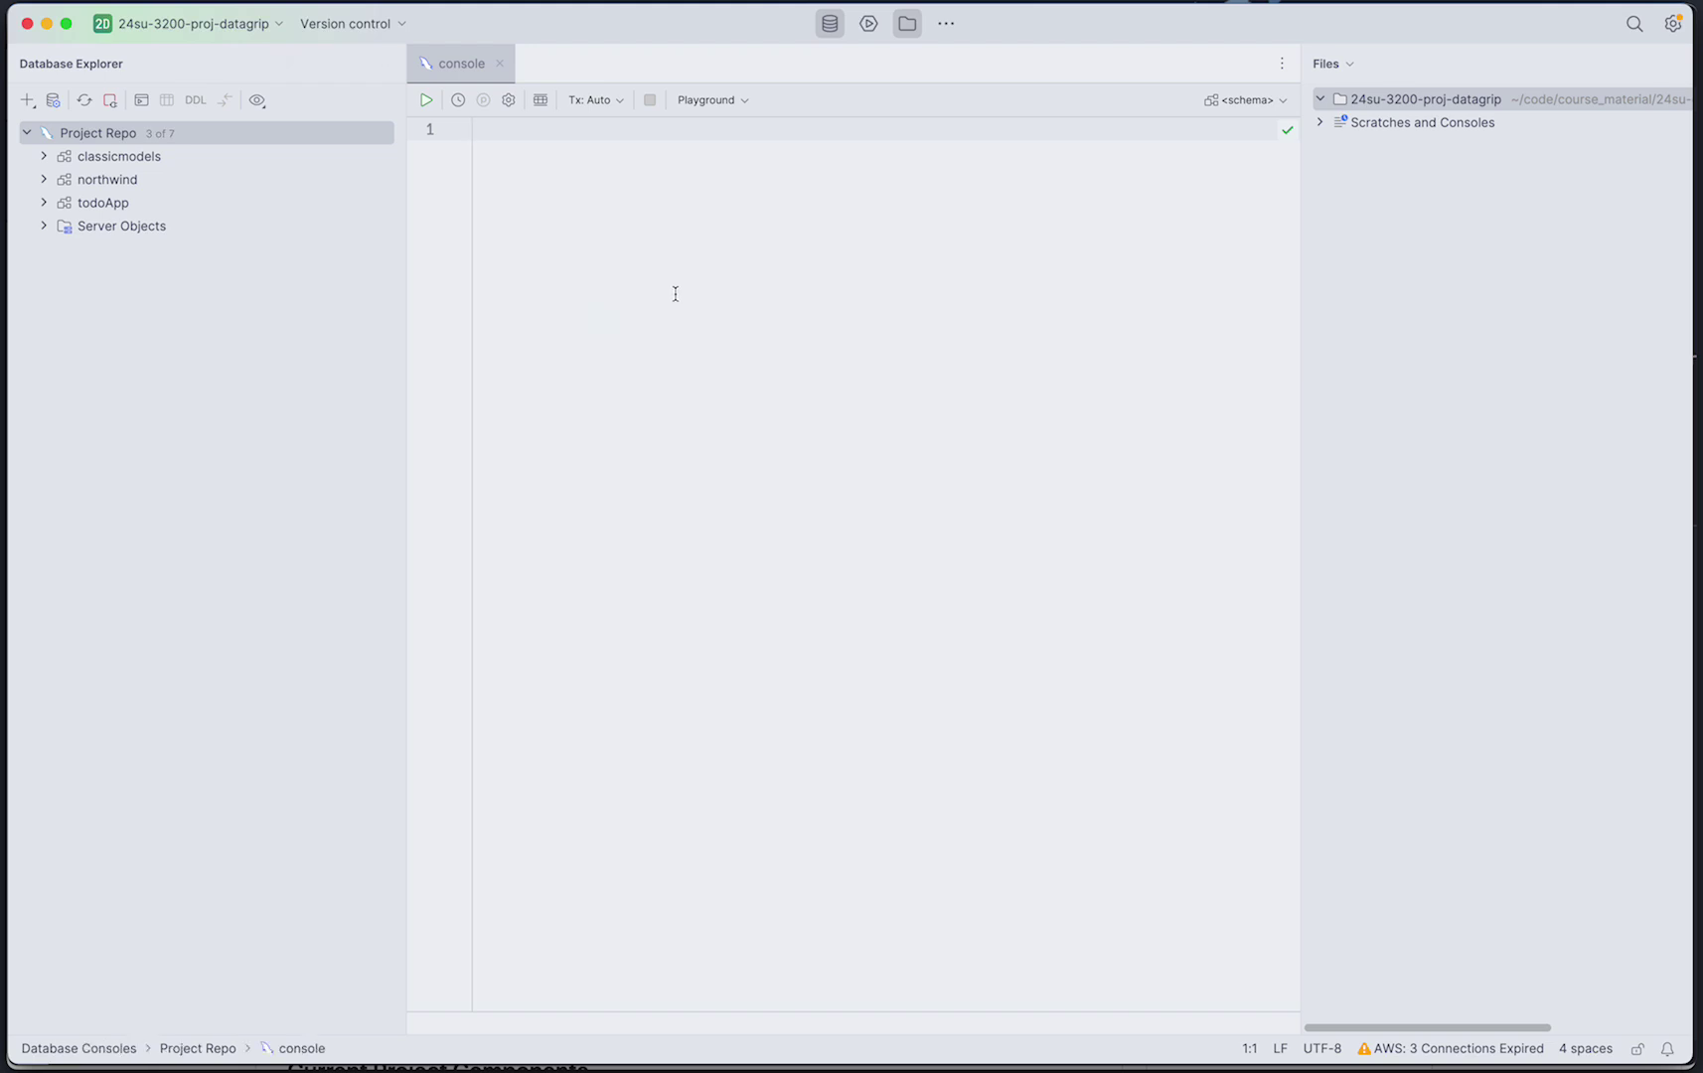
type("USE northwind;")
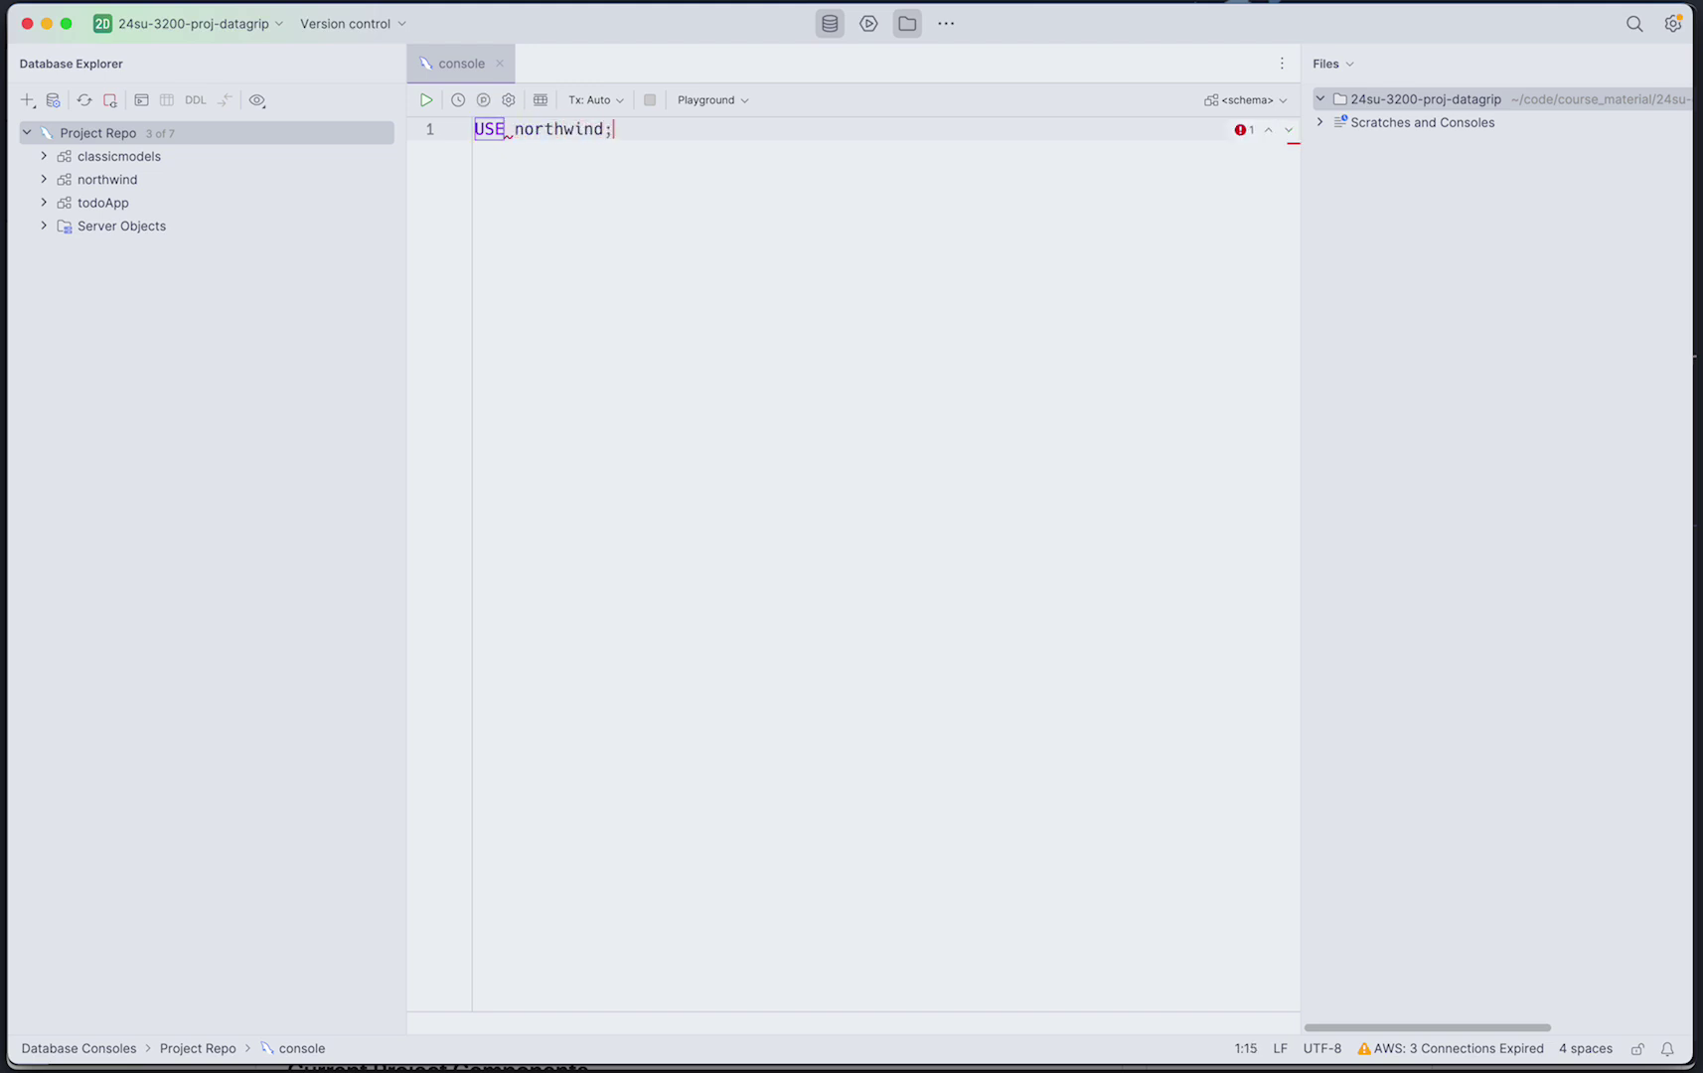
key("super+Return")
key("Return")
key("Return")
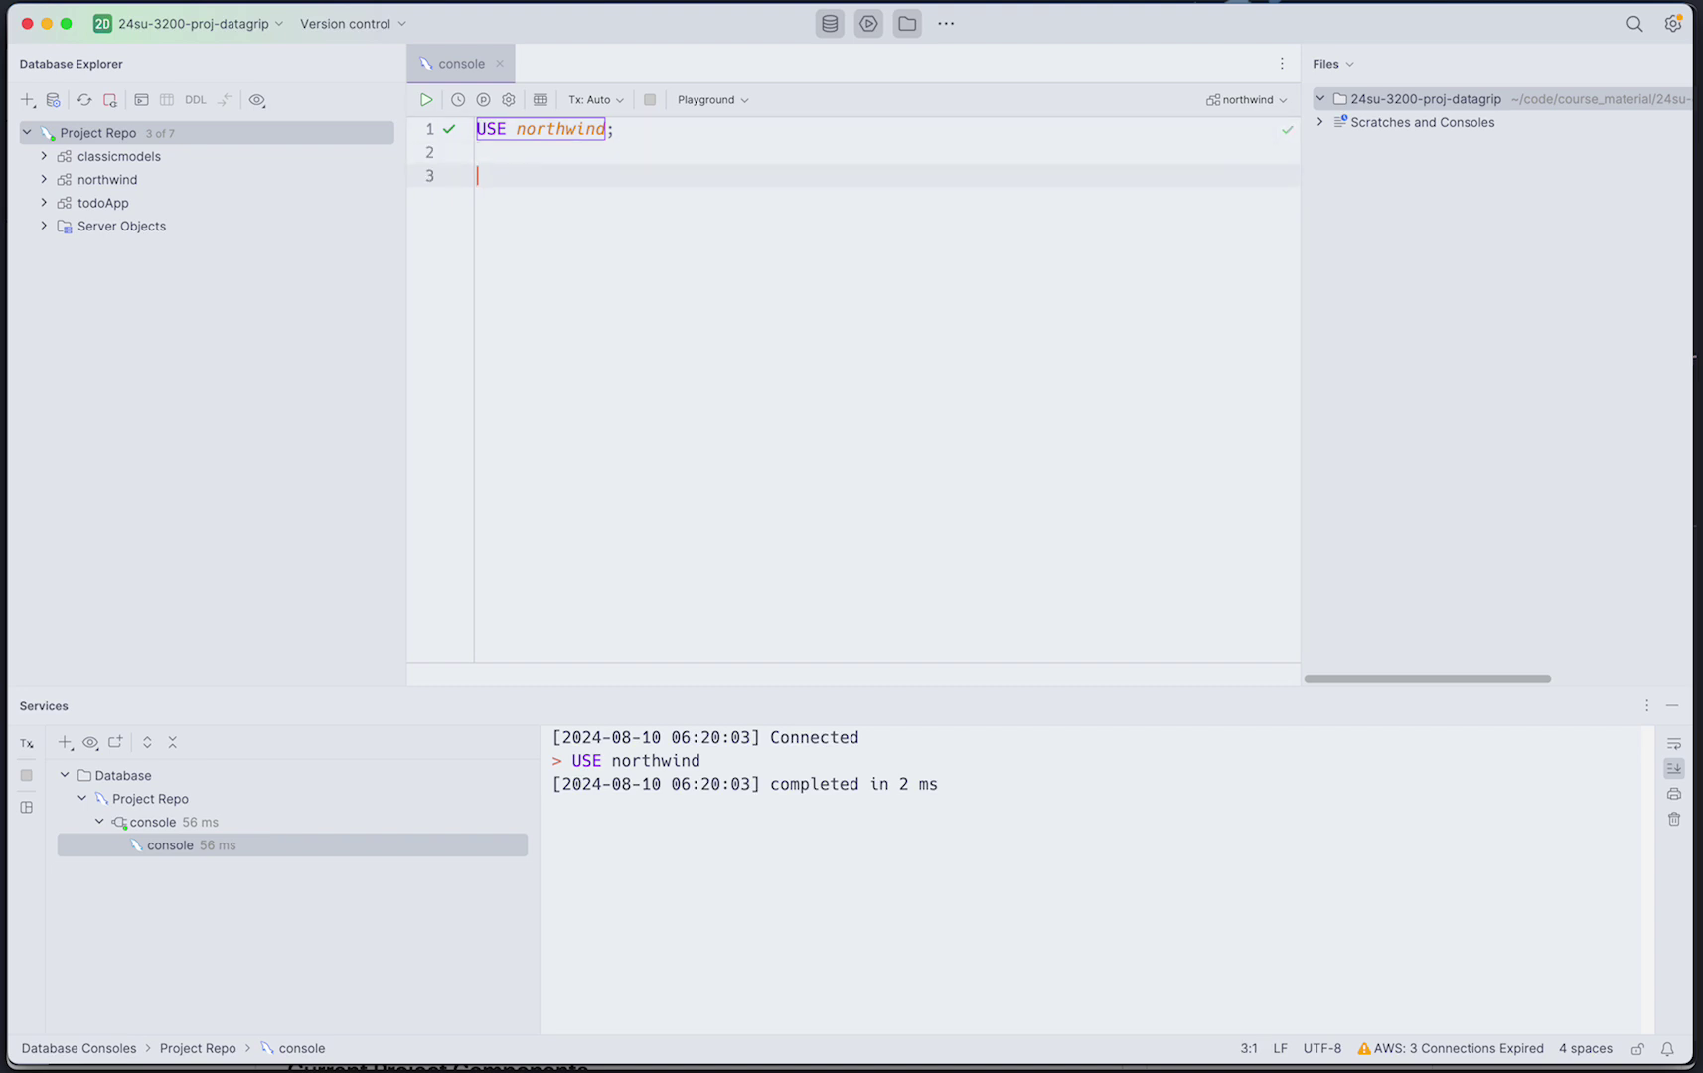
- Run SHOW TABLES; on line 3 and look through the full result list, with northwind expanded in the explorer for comparison
type("SHOW TABLES;")
key("super+Return")
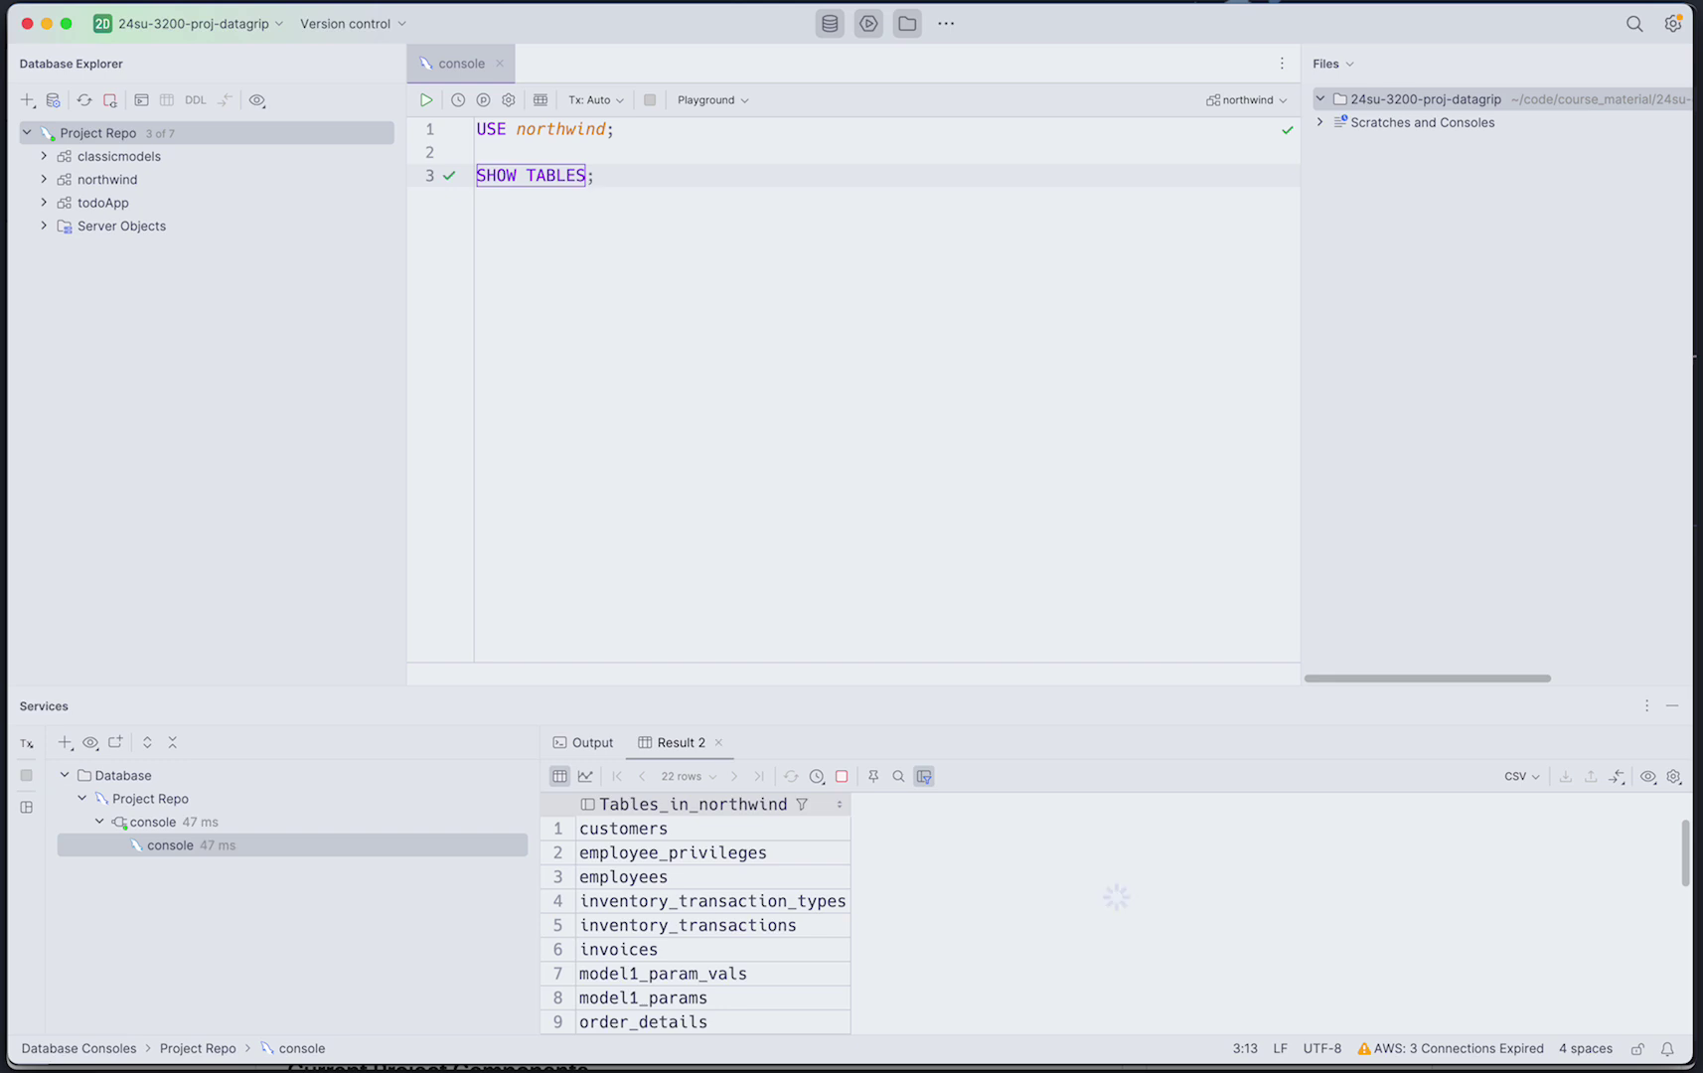
left_click(44, 180)
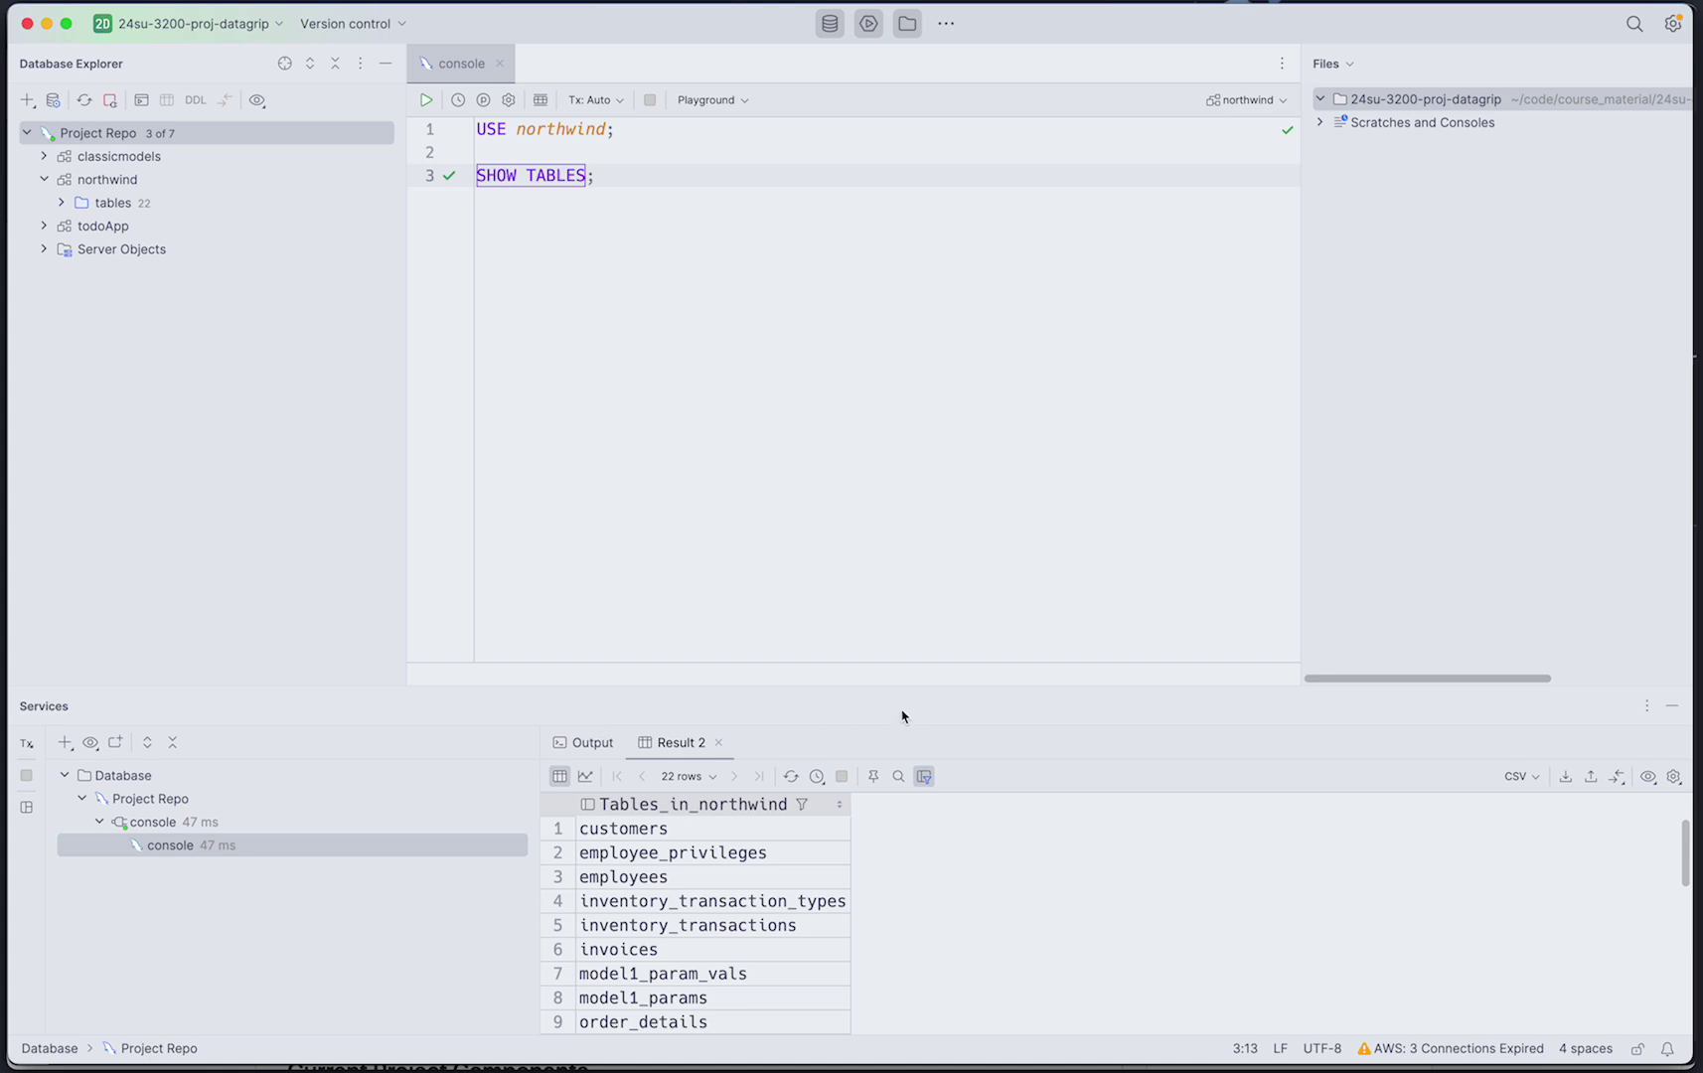
left_click_drag(899, 690, 924, 468)
scroll(970, 733, "down", 5)
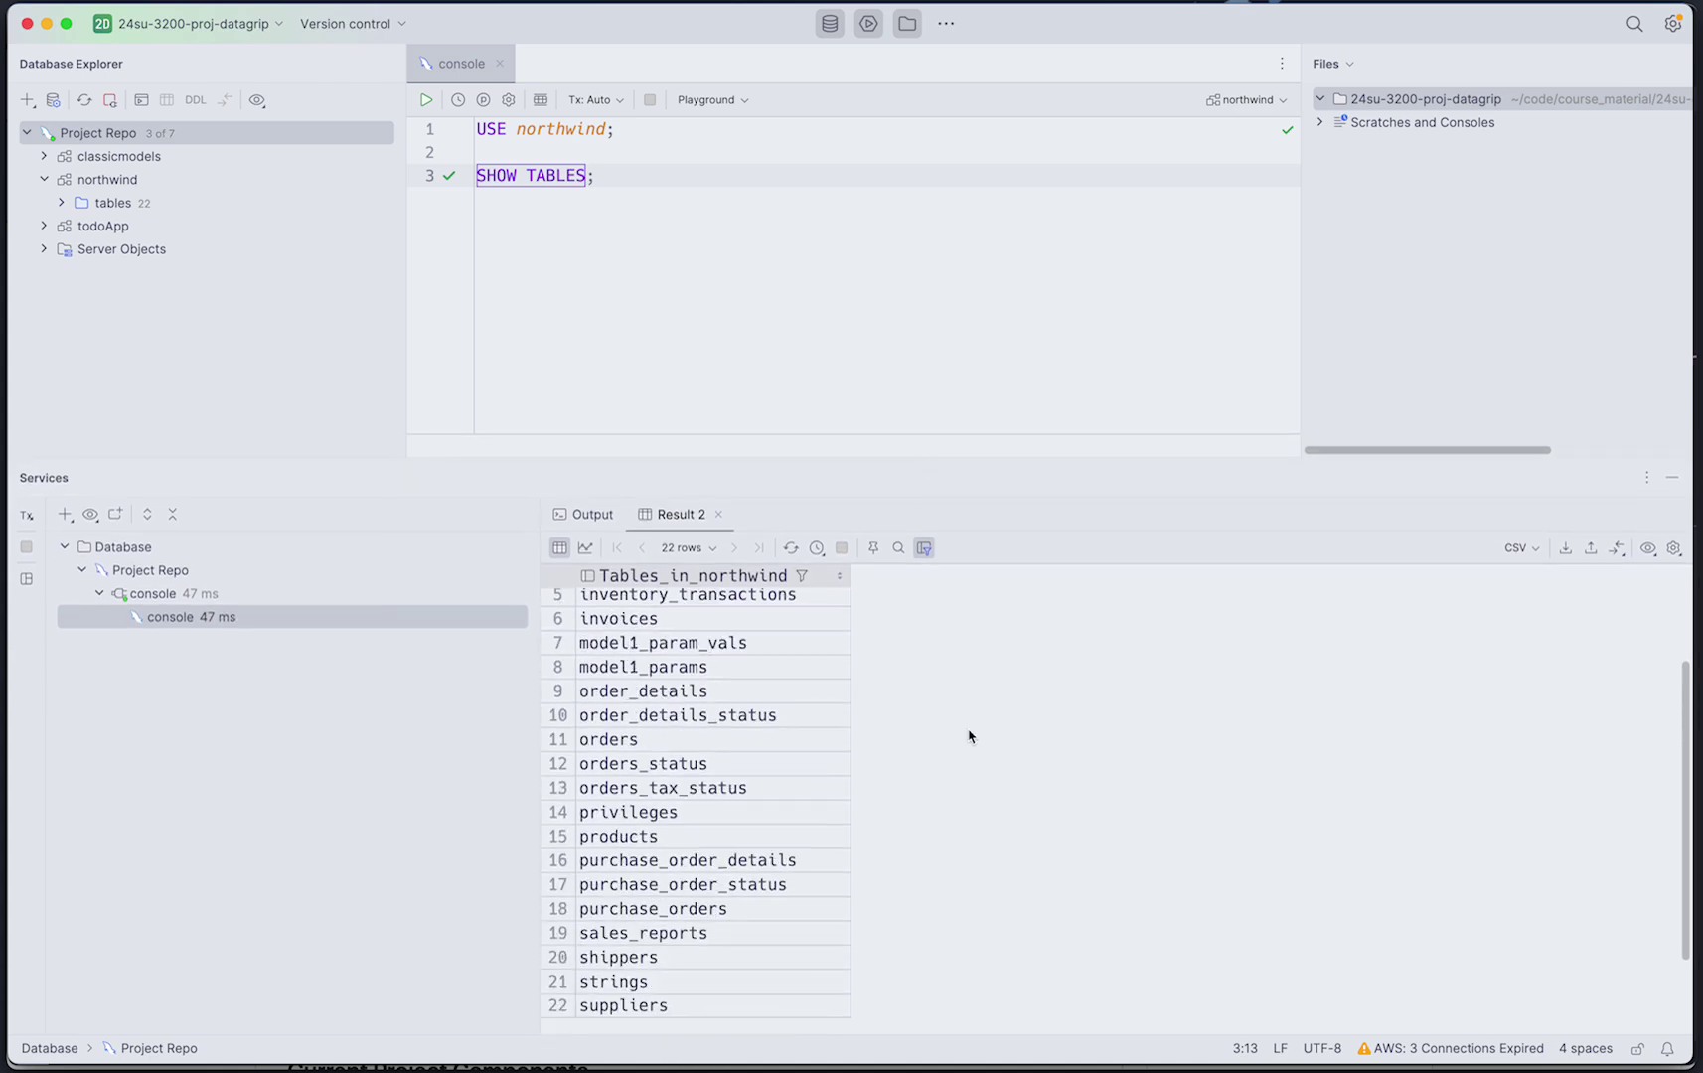
scroll(970, 736, "up", 5)
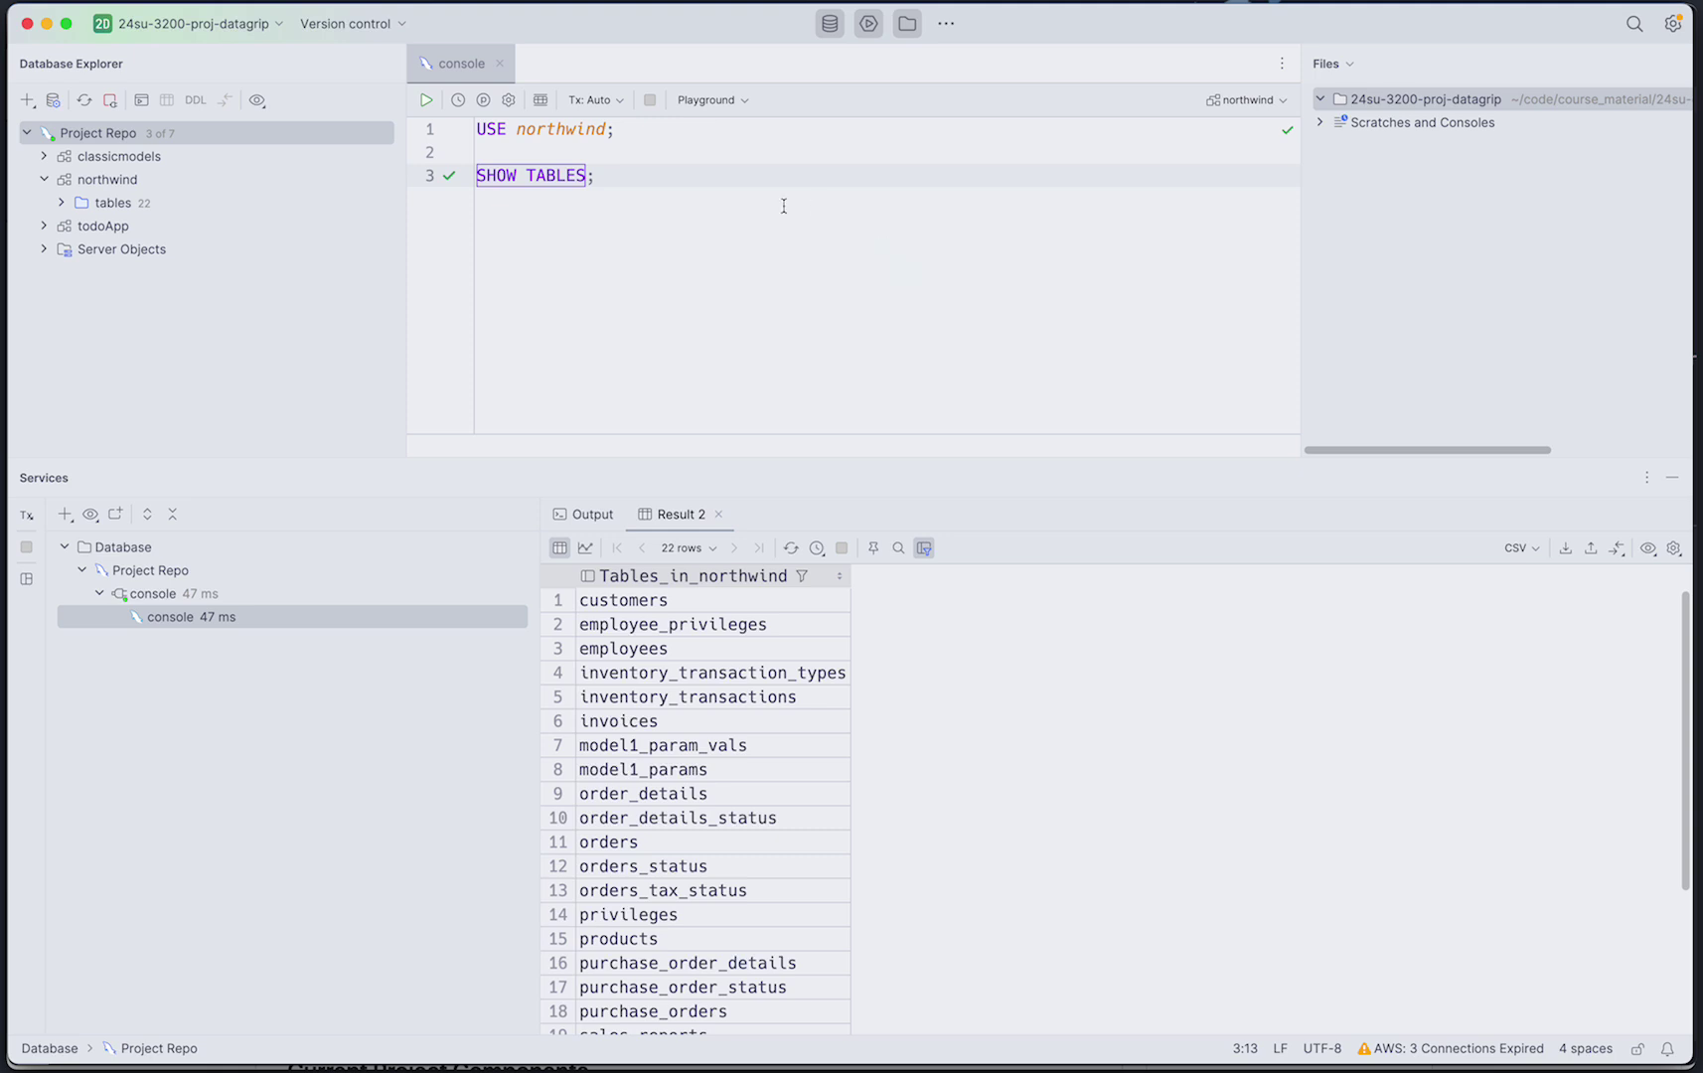
left_click_drag(641, 457, 631, 702)
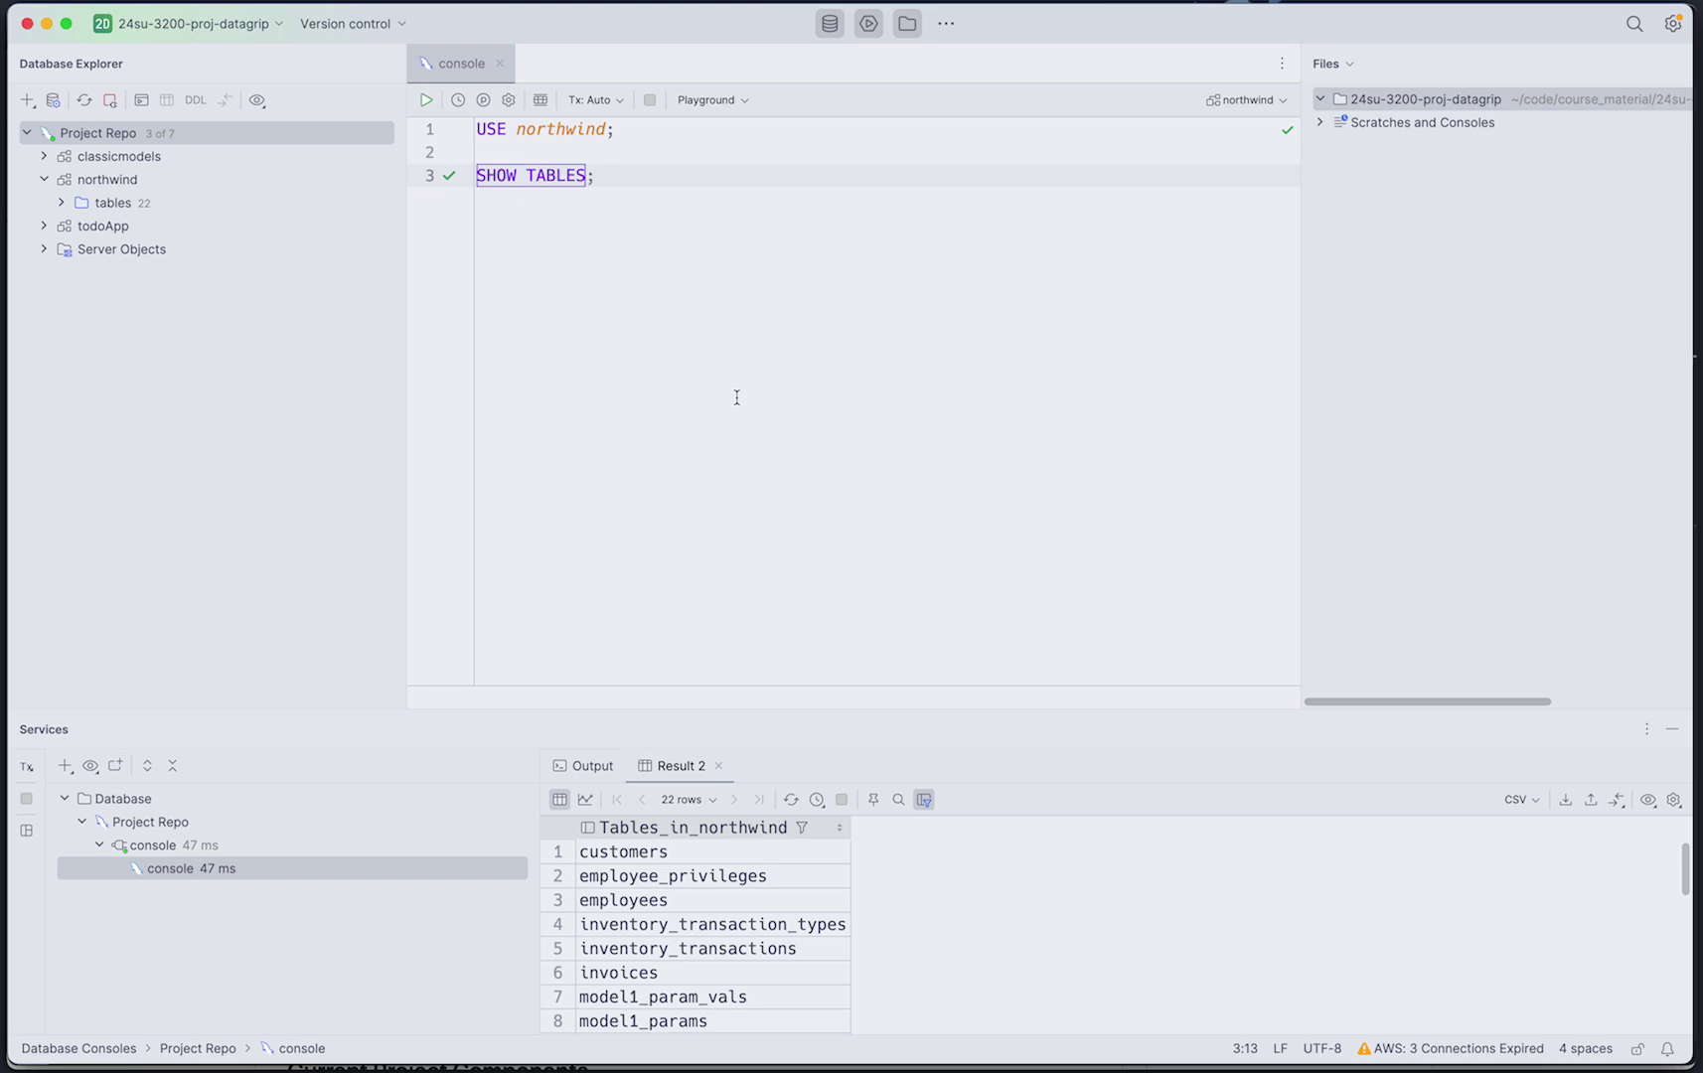
- Switch to the project in VS Code
key("super+Tab")
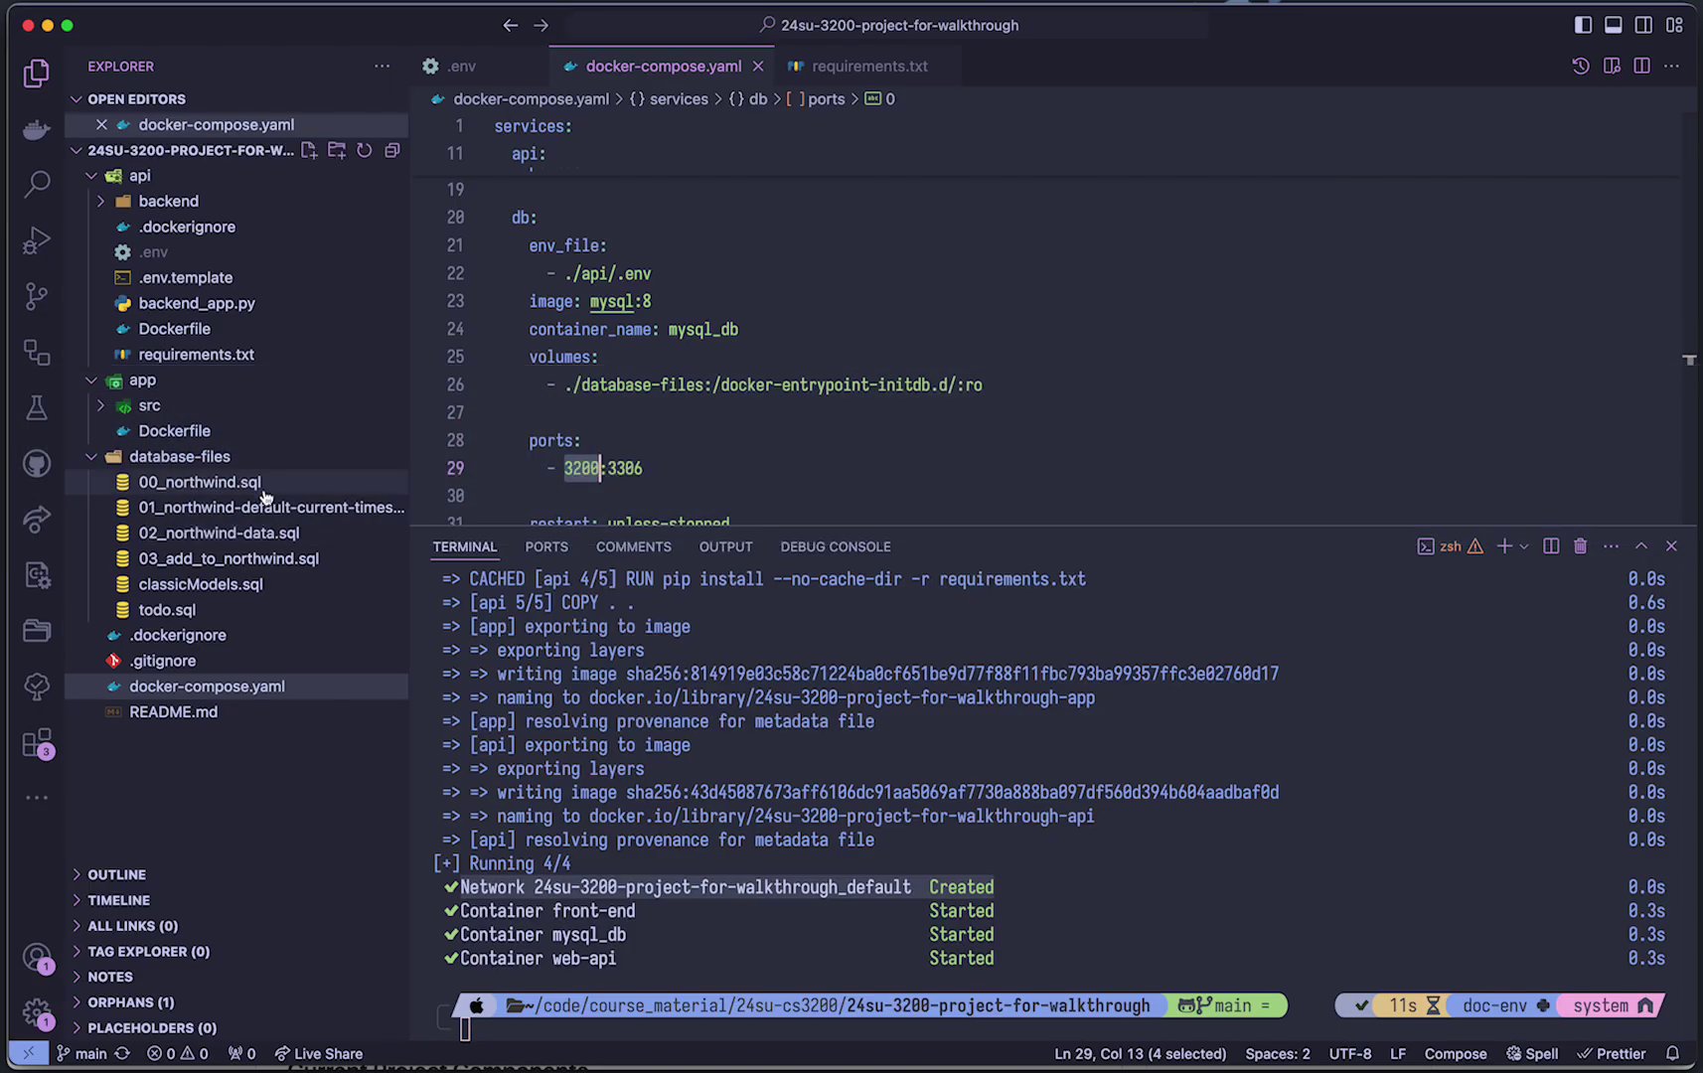